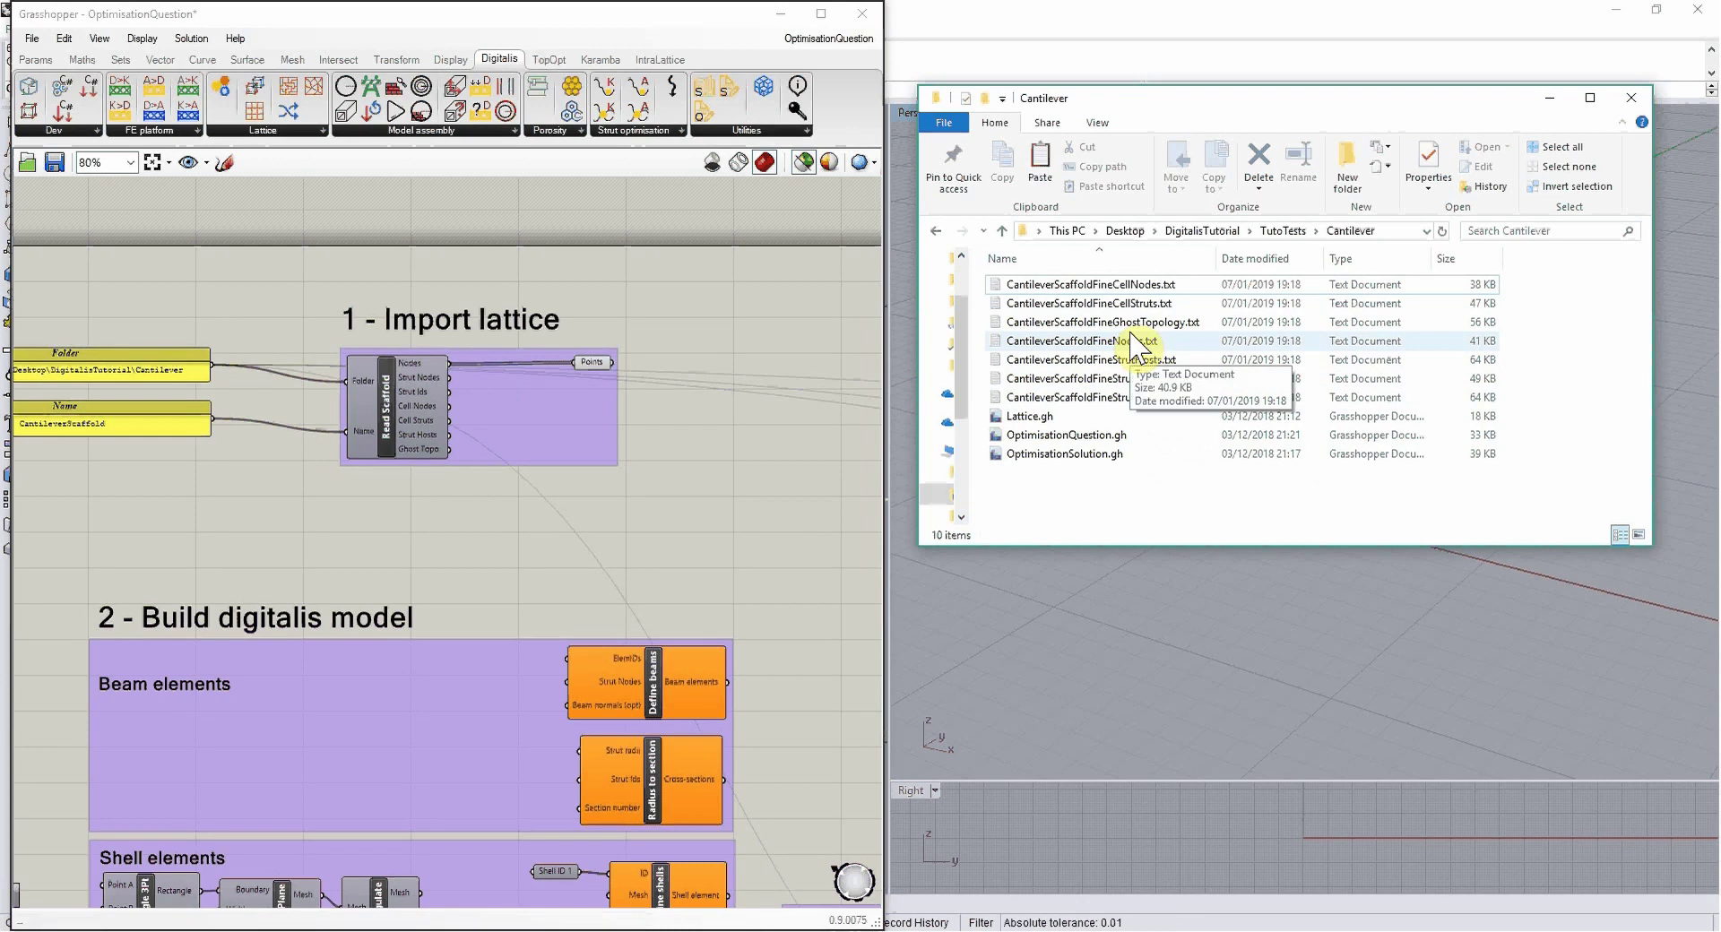
Step: Minimise the Cantilever folder window and look over the Digitalis Utilities components, including Read Scaffold
left_click(1548, 98)
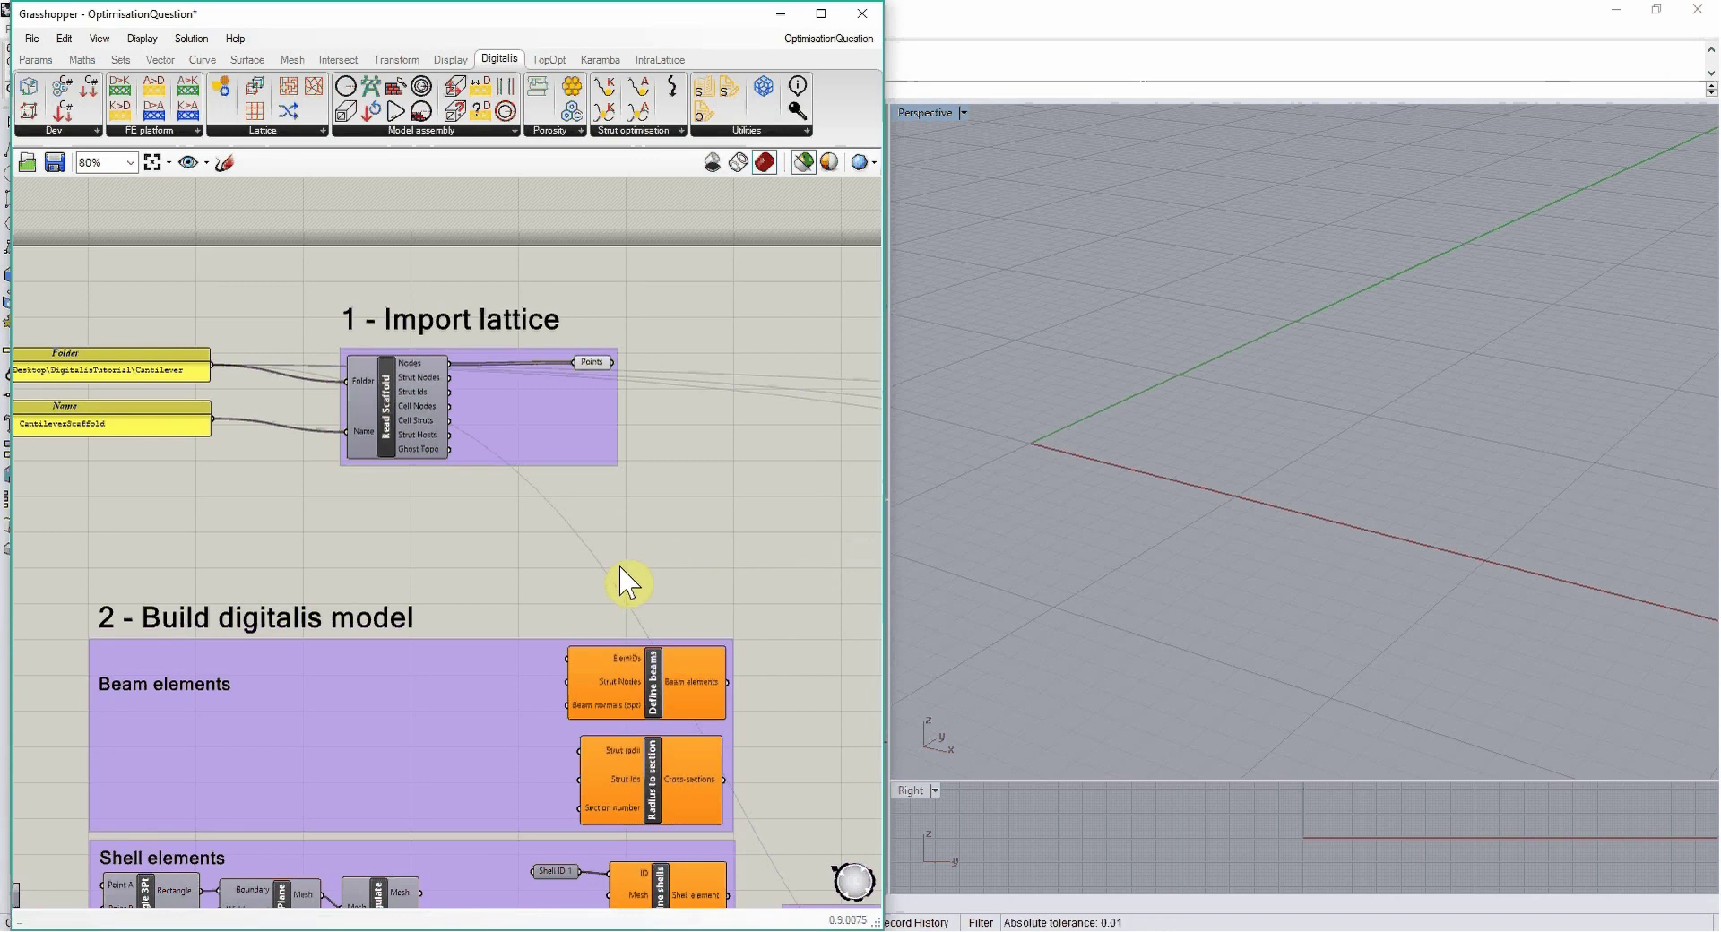
scroll(384, 396, "up", 3)
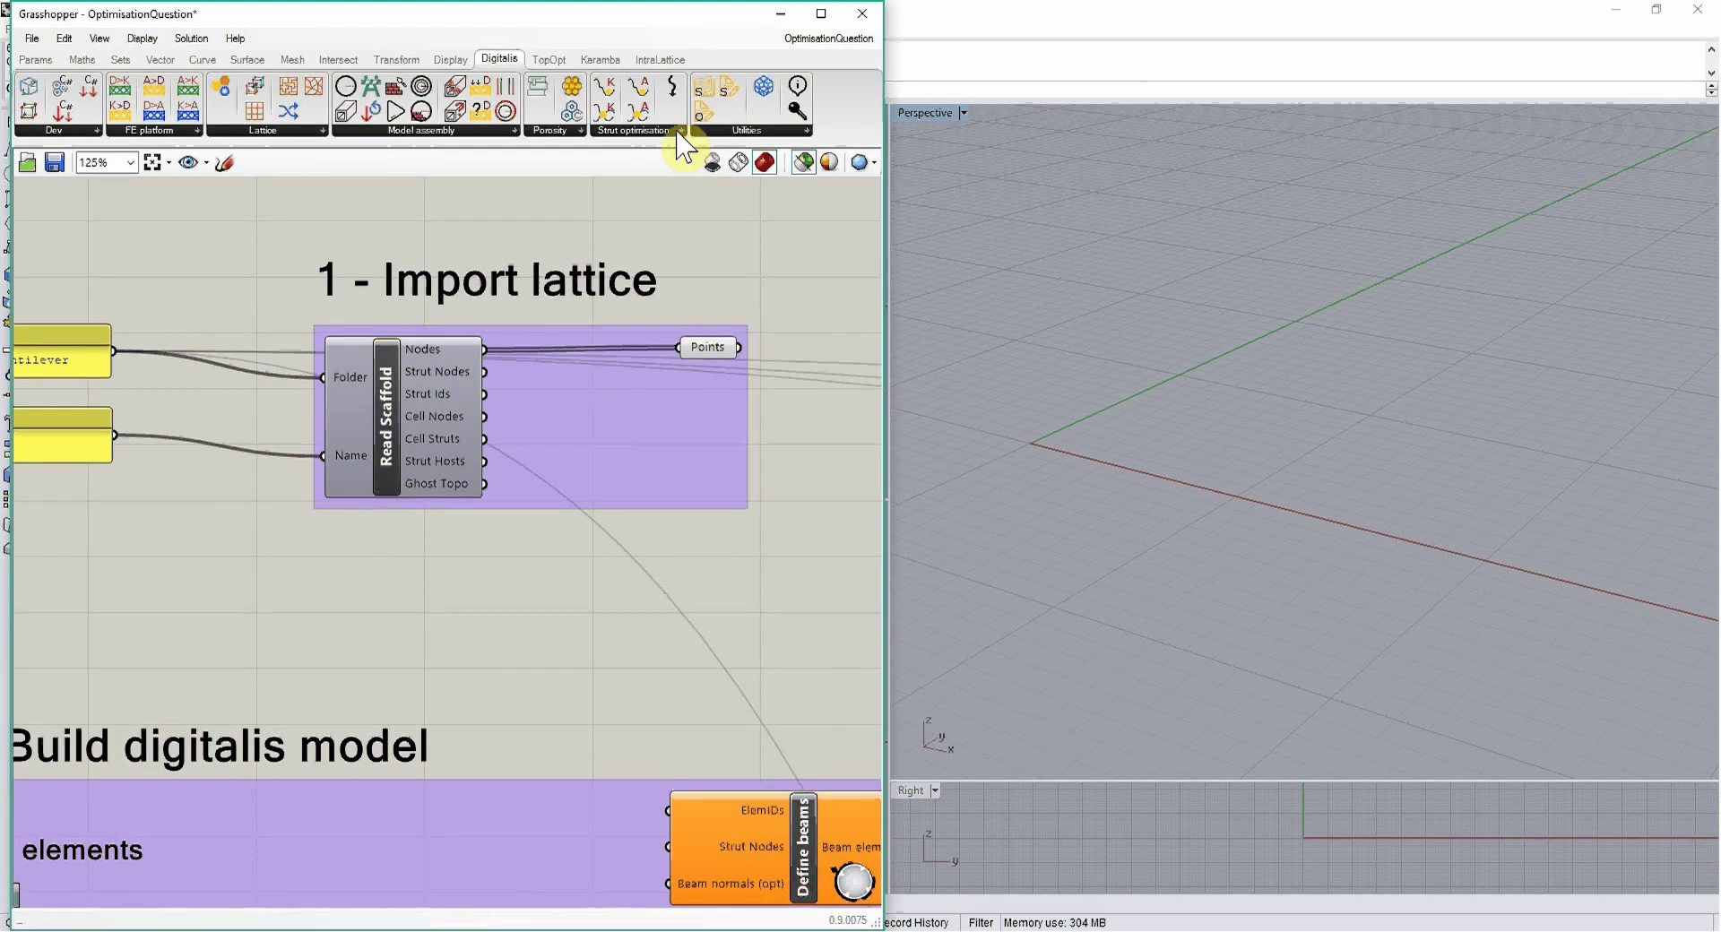
mouse_move(758, 133)
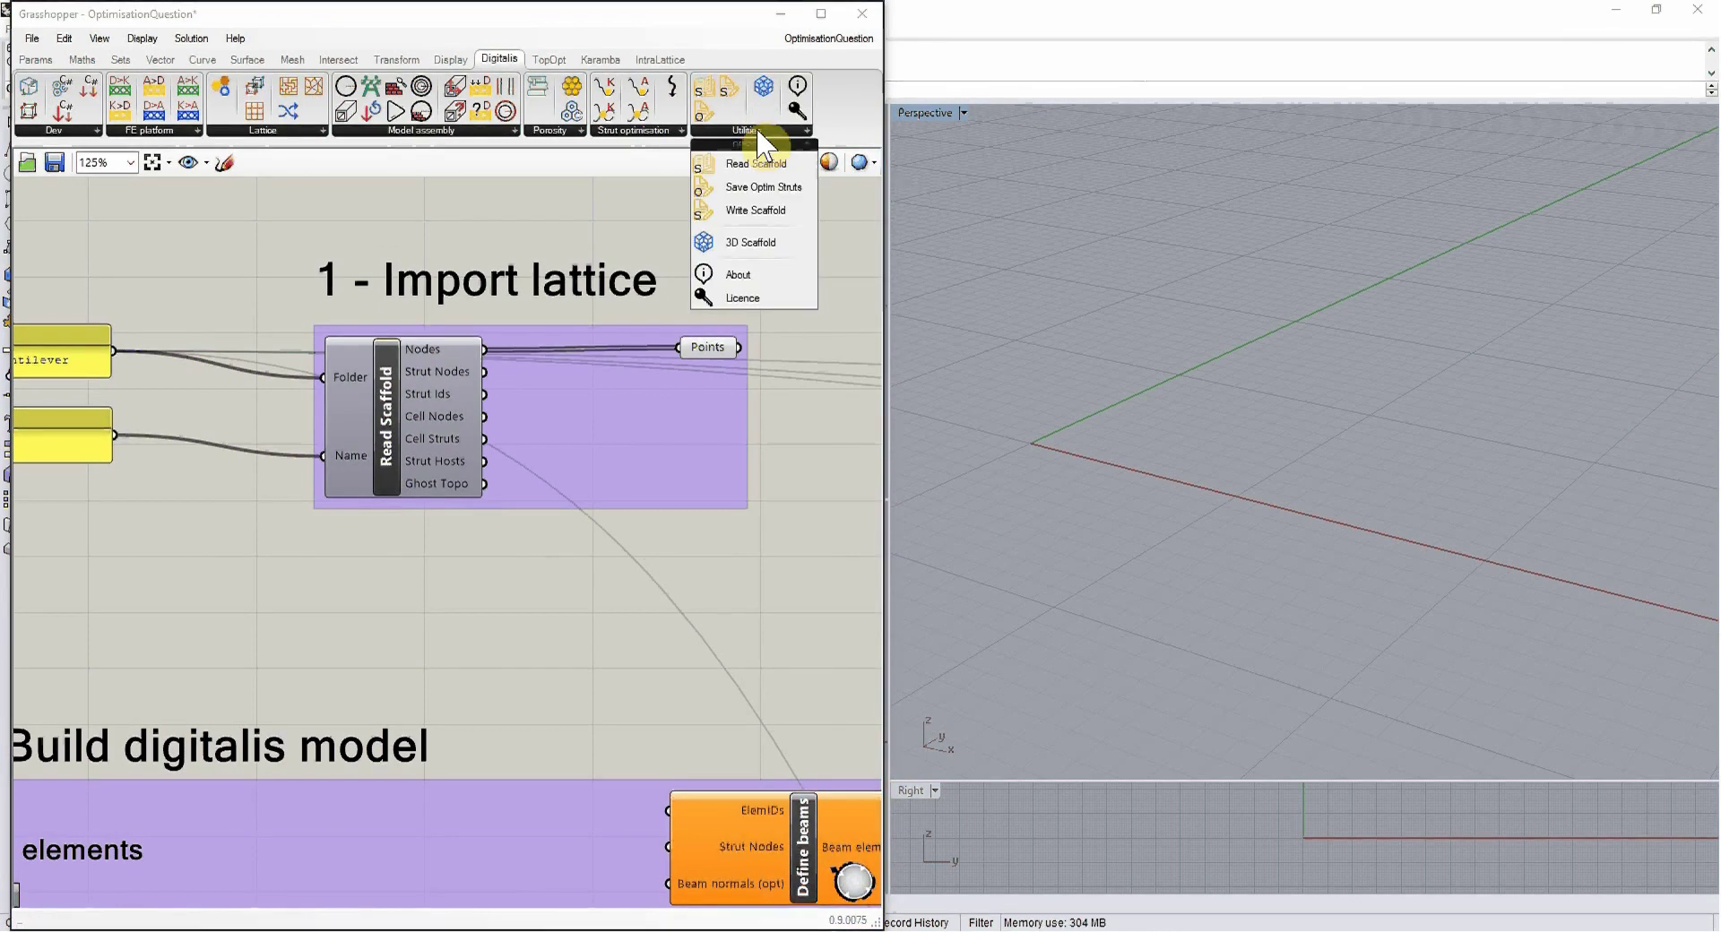
left_click(550, 592)
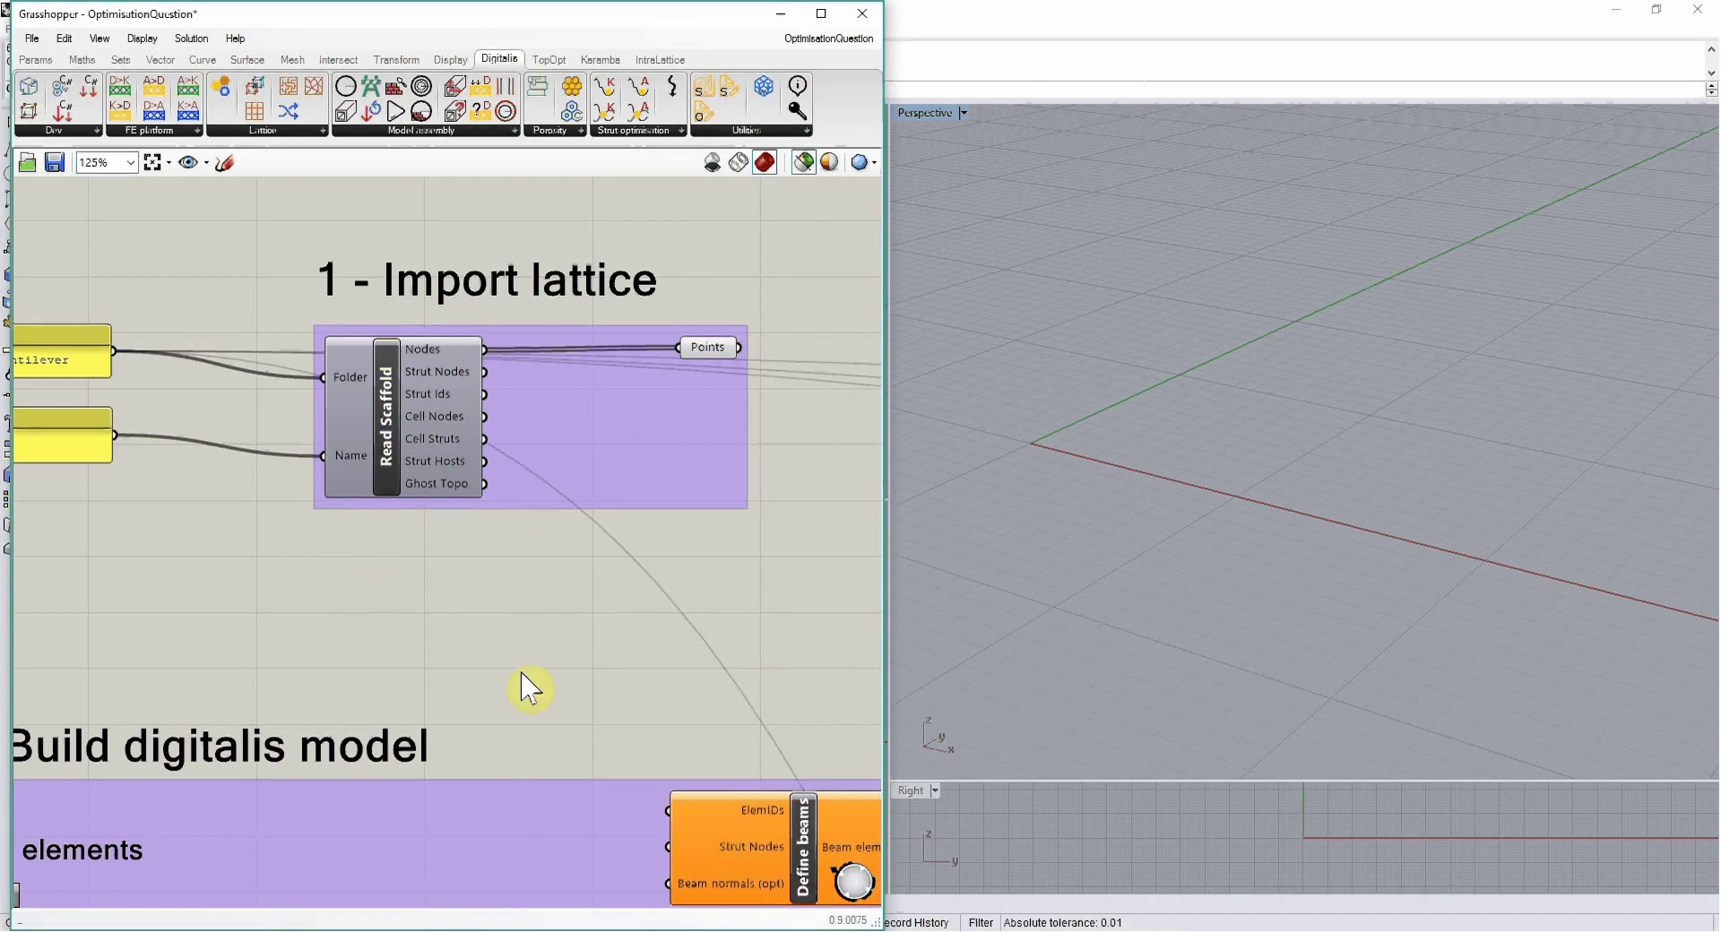
Step: Bake the Points parameter fed by the Read Scaffold nodes into the Rhino model and inspect the lattice points
right_click(717, 351)
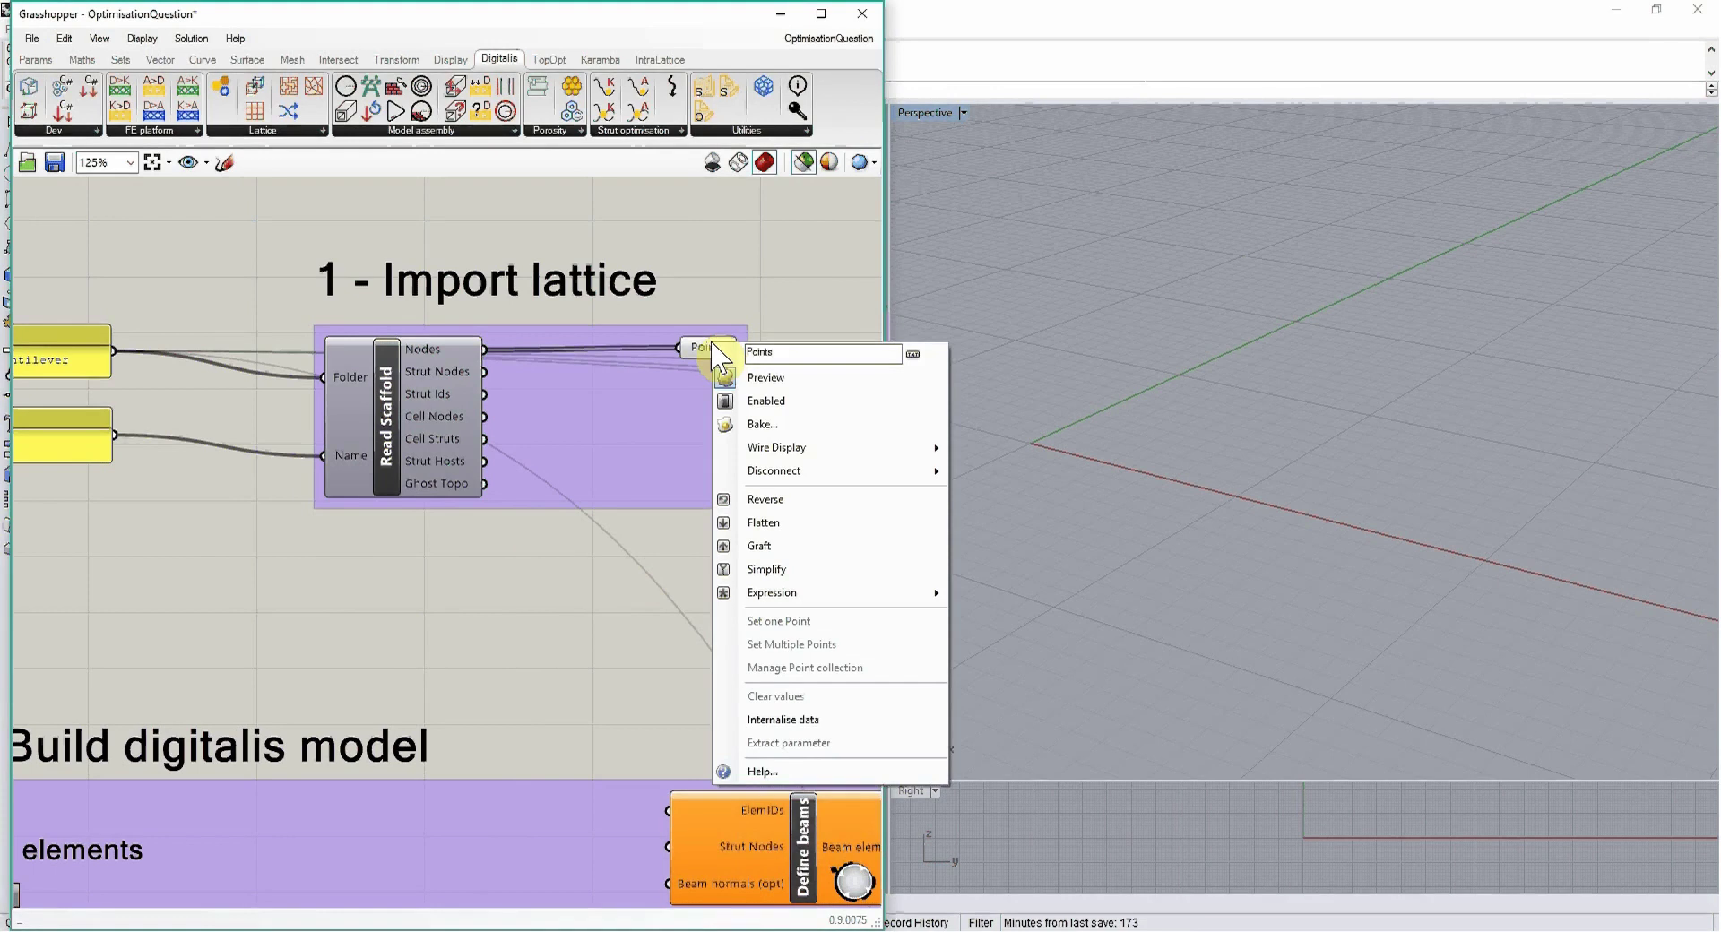
left_click(778, 424)
left_click(799, 588)
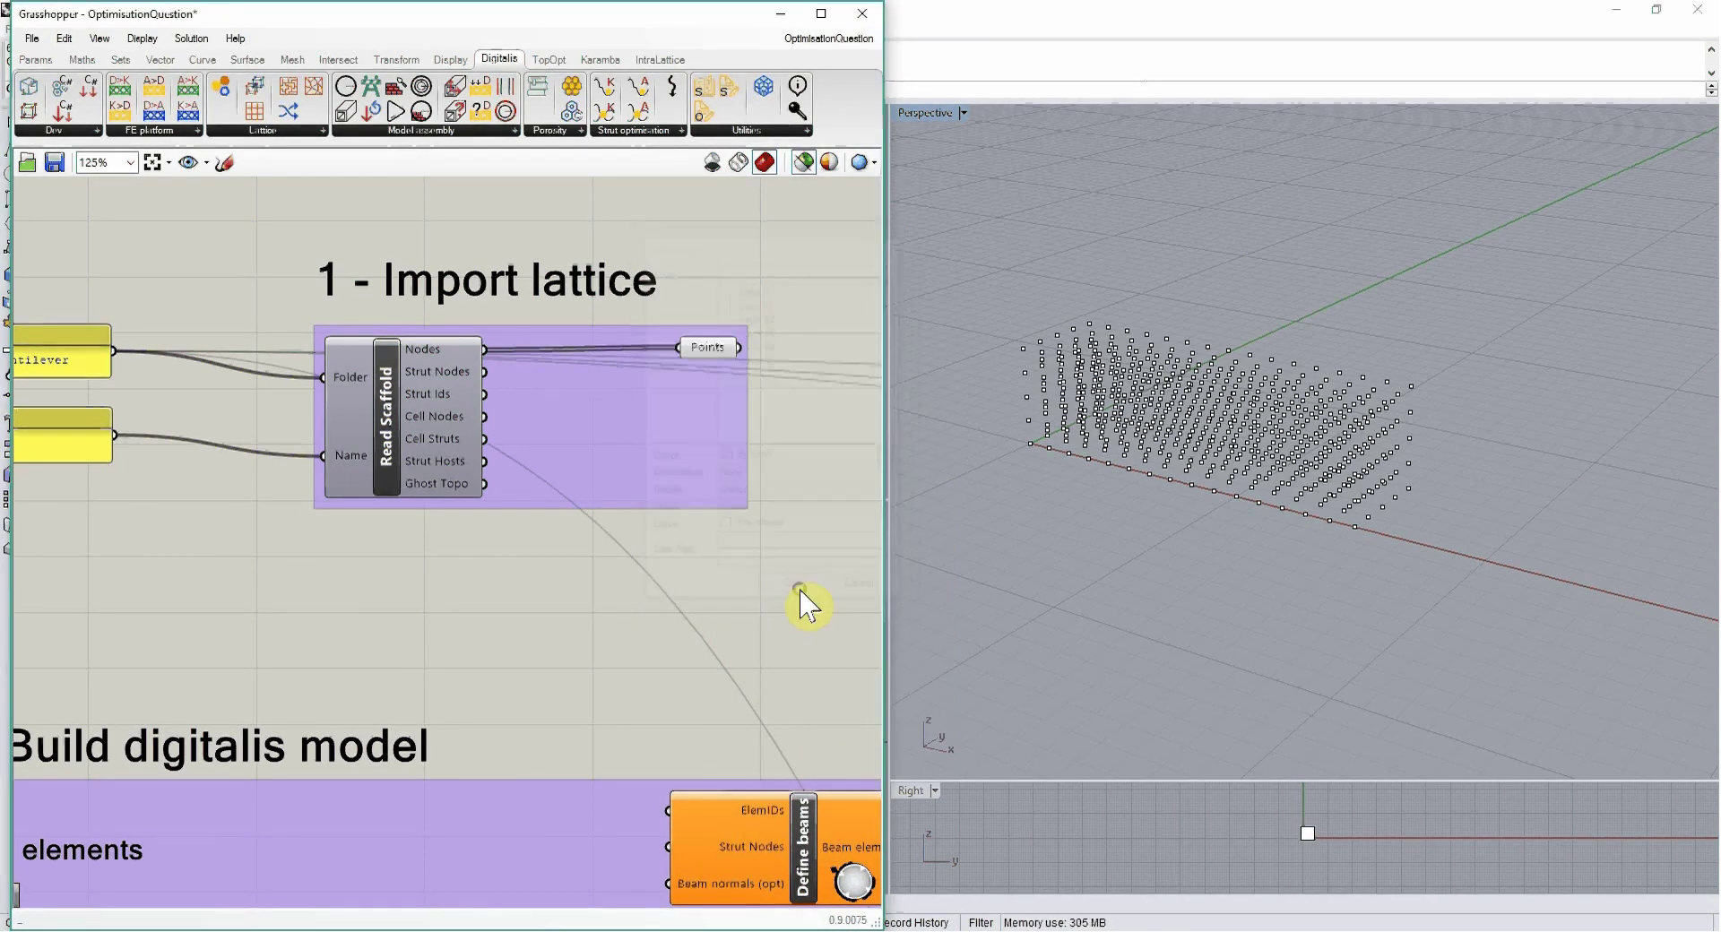
scroll(1115, 472, "down", 3)
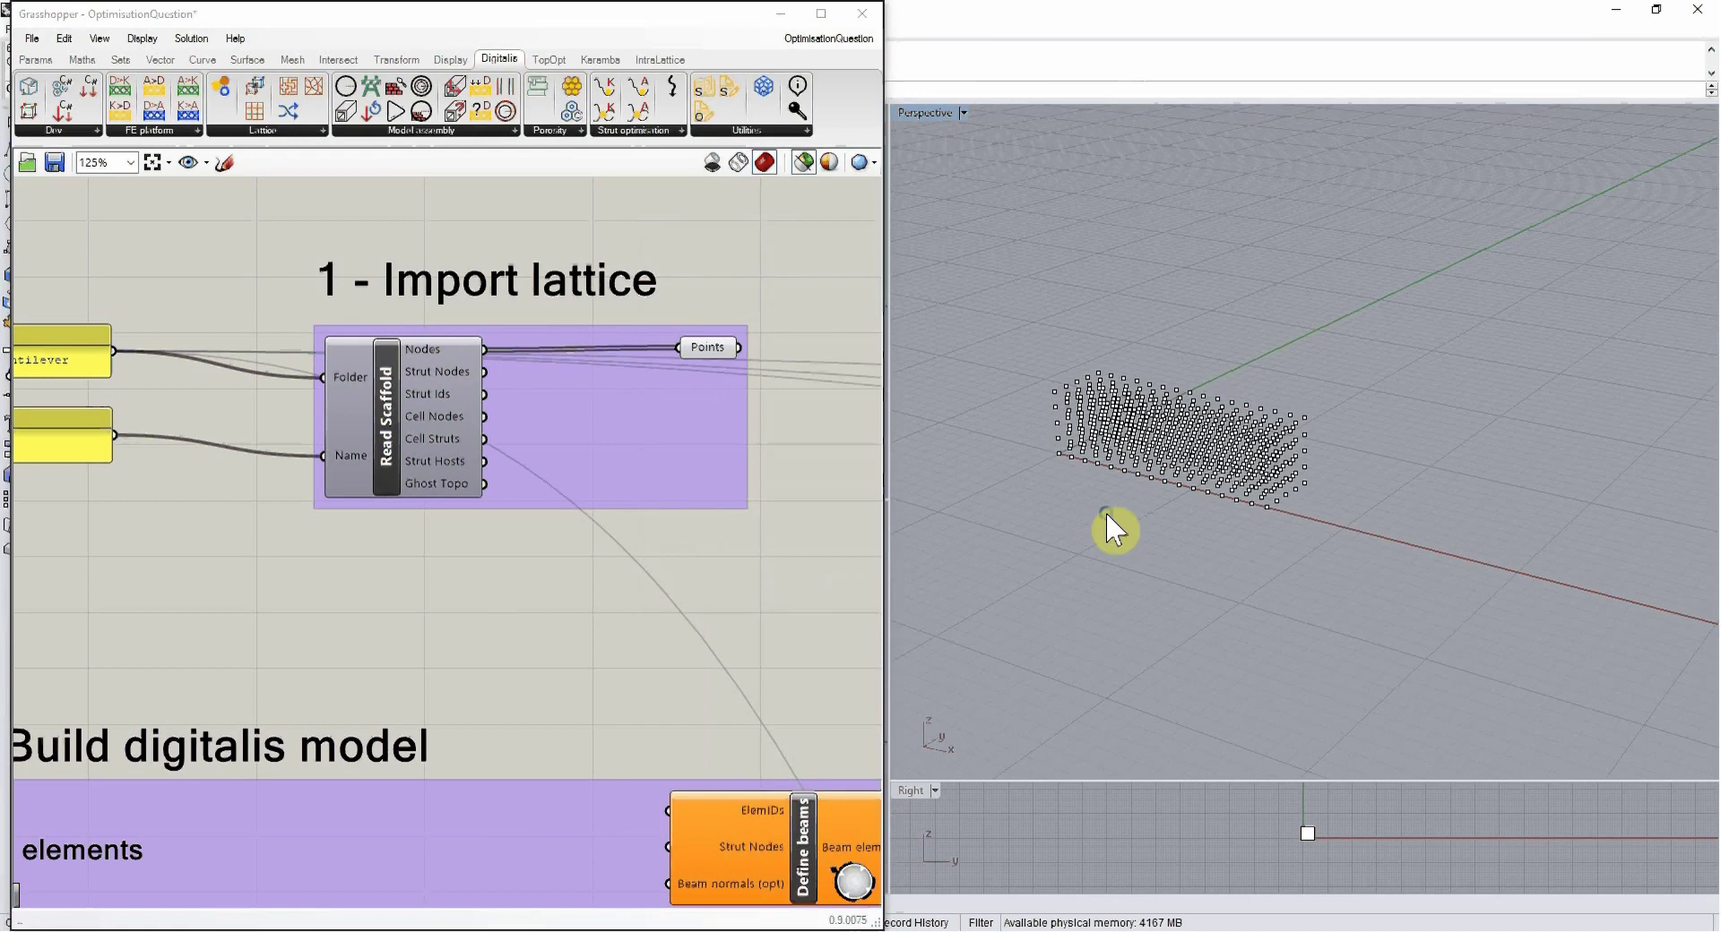
right_click_drag(1109, 520, 1152, 542)
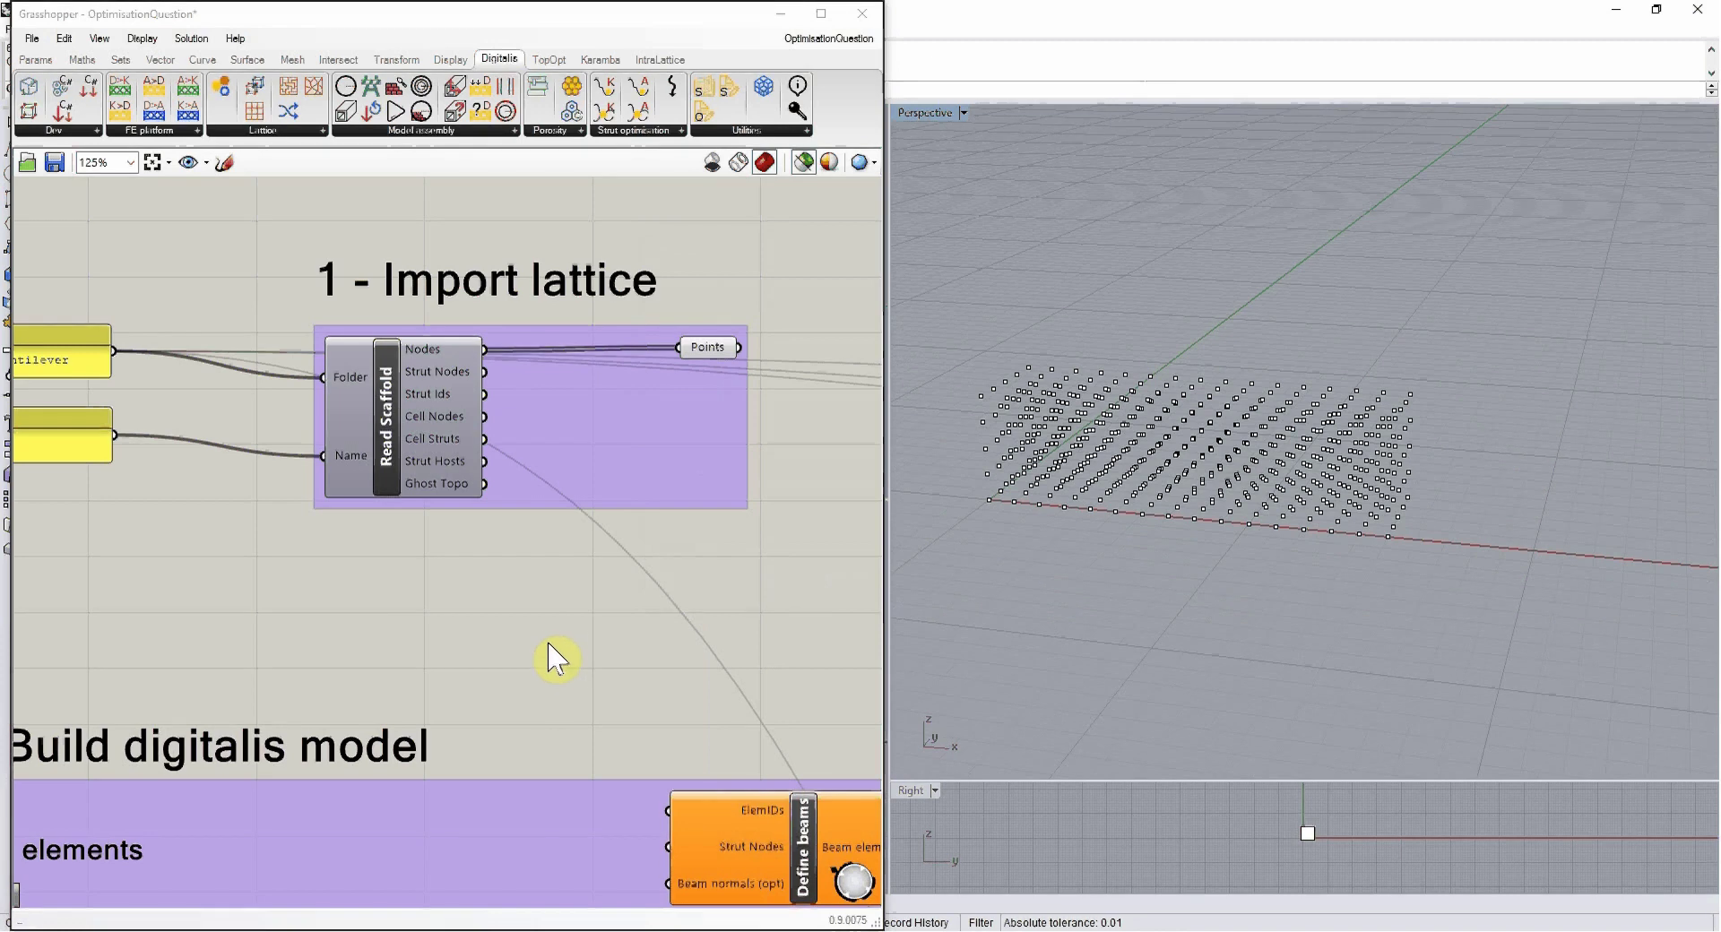
Step: Review the groups under "2 - Build digitalis model", the Digitalis assembly and the available Model assembly components
scroll(554, 633, "down", 4)
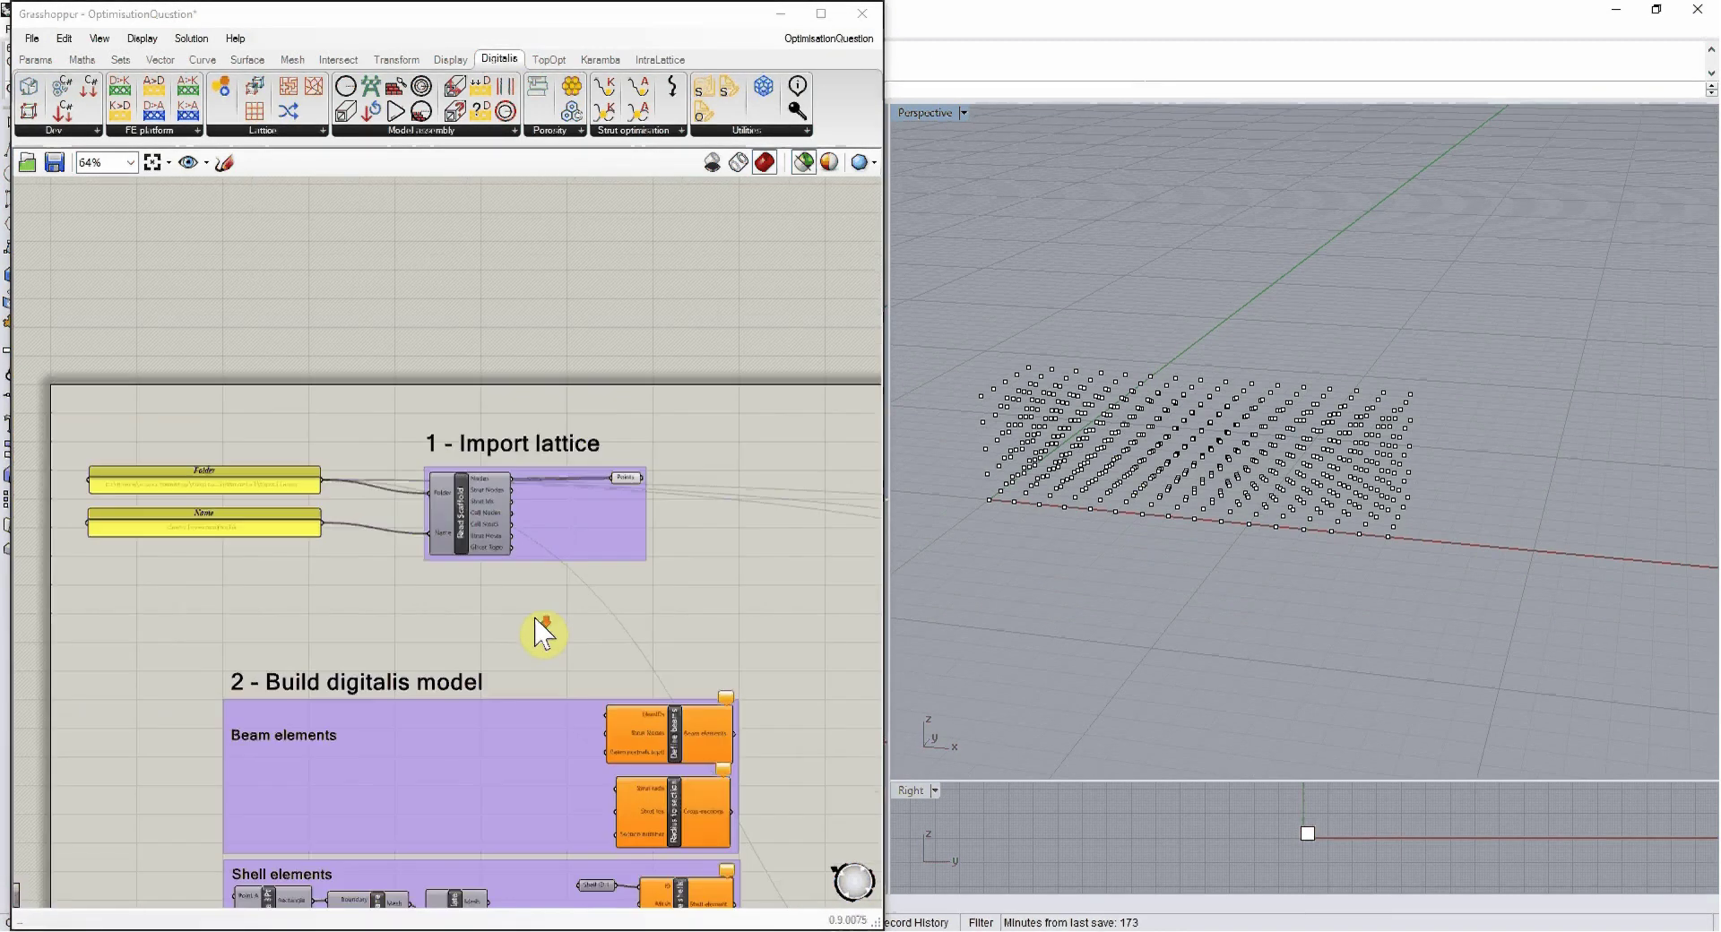
right_click_drag(519, 652, 526, 295)
scroll(466, 519, "up", 4)
scroll(532, 306, "down", 3)
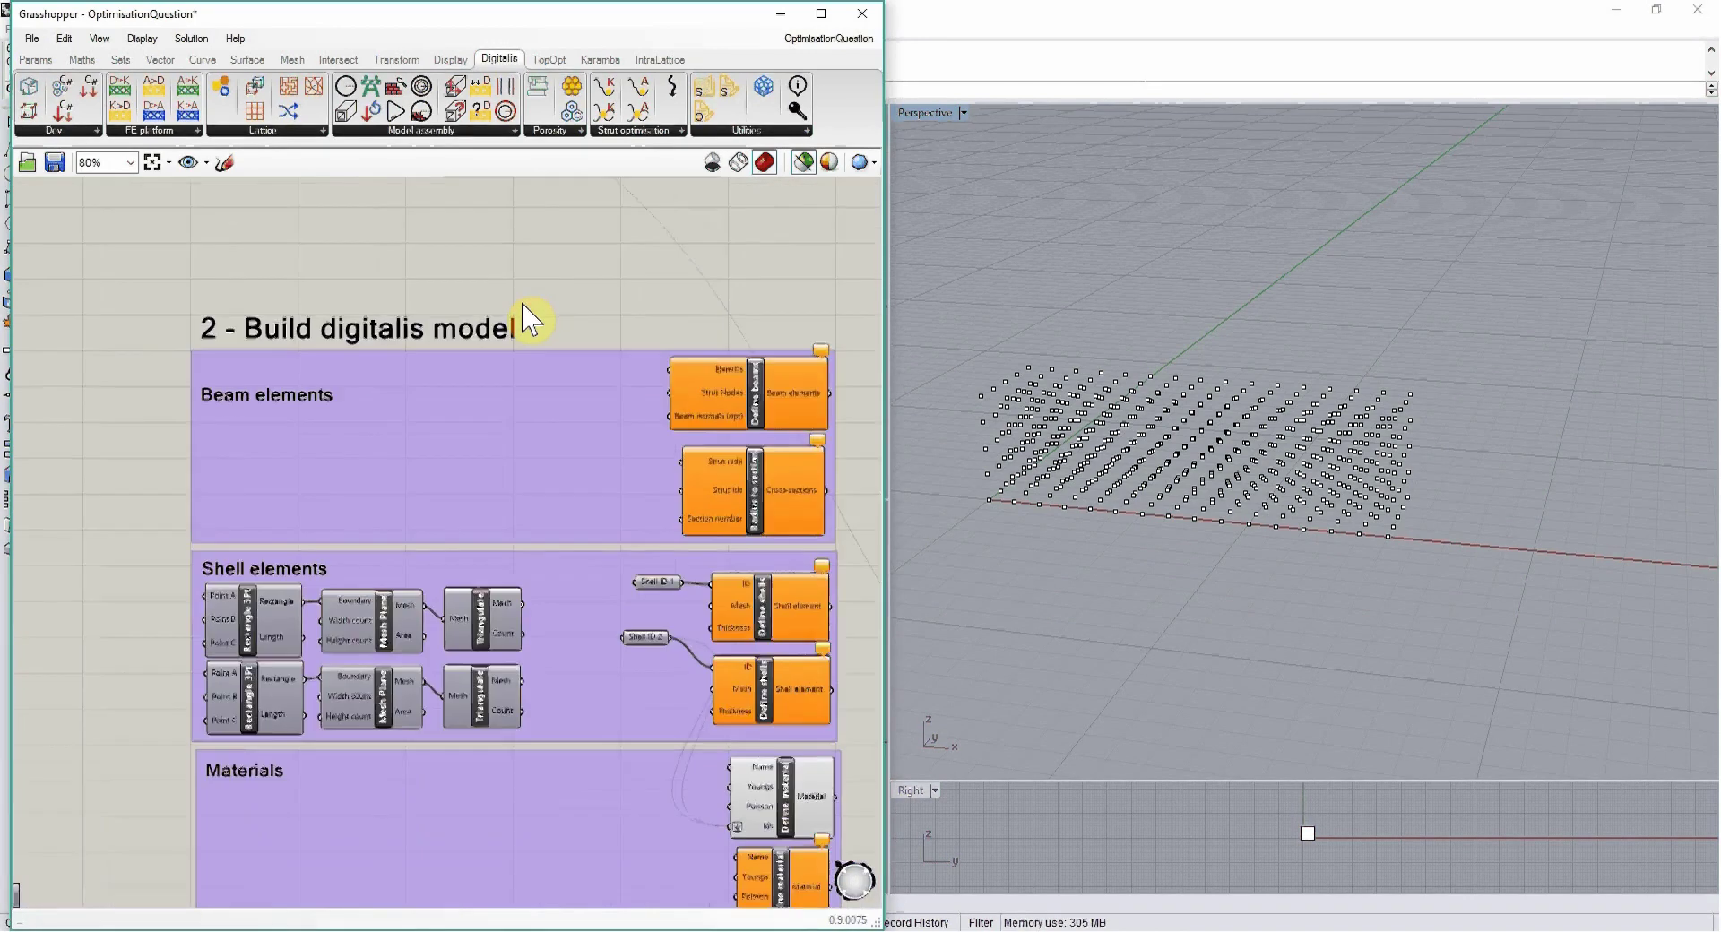
scroll(520, 256, "down", 3)
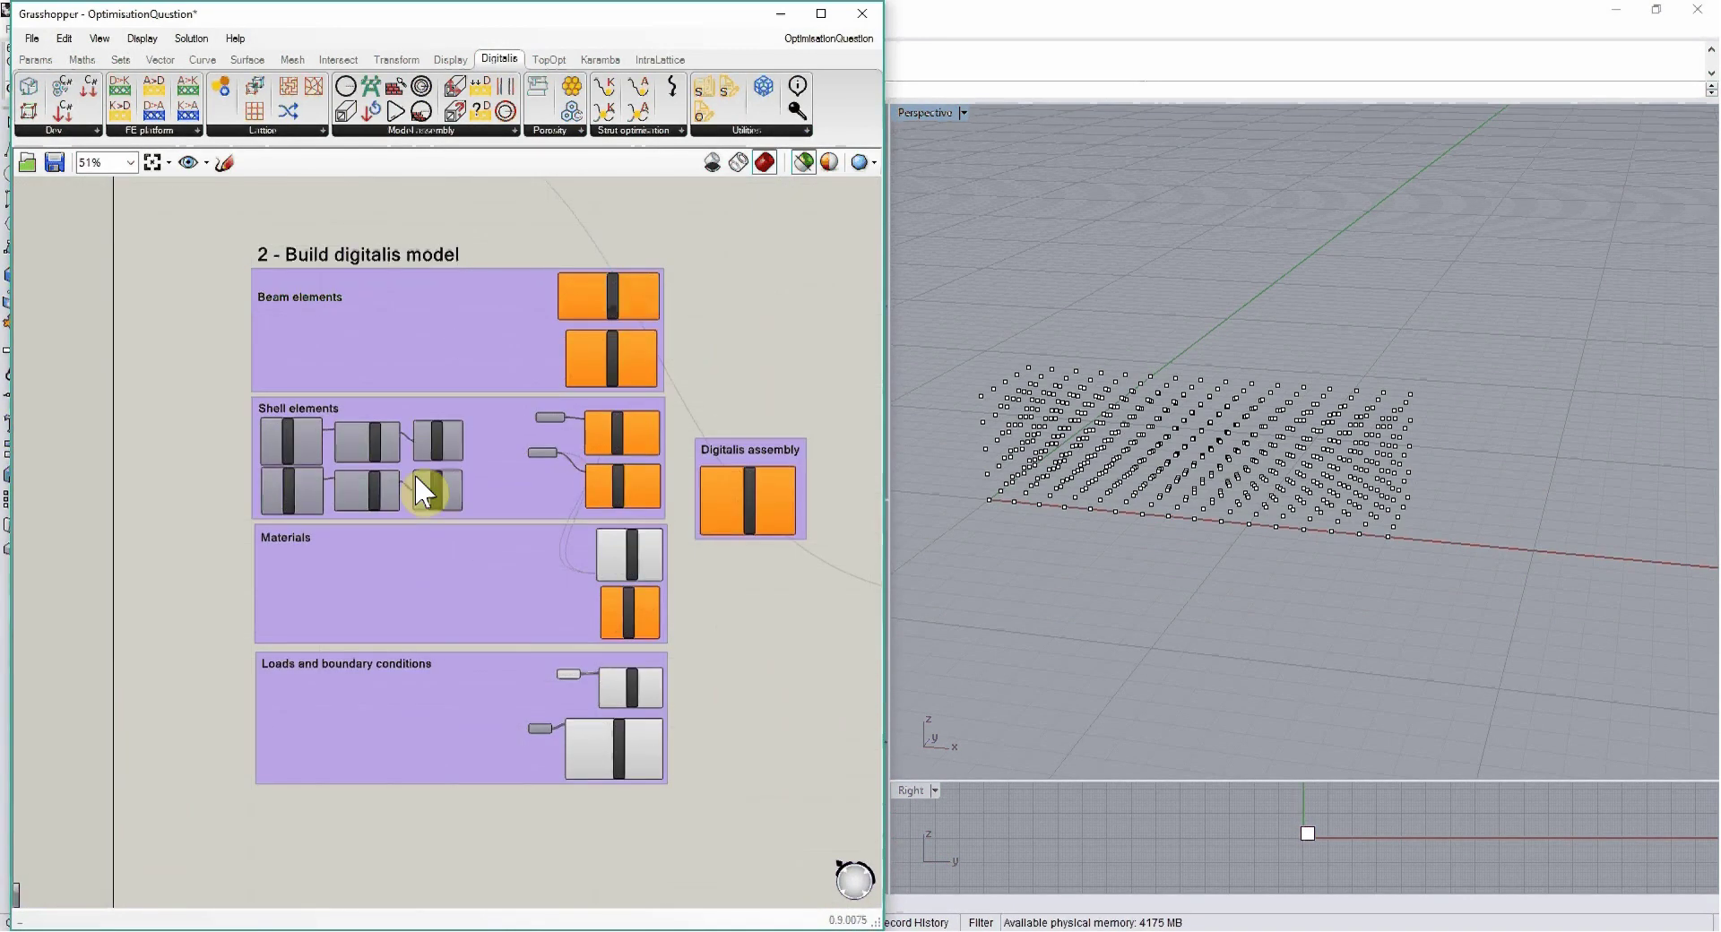
mouse_move(414, 474)
scroll(423, 562, "up", 1)
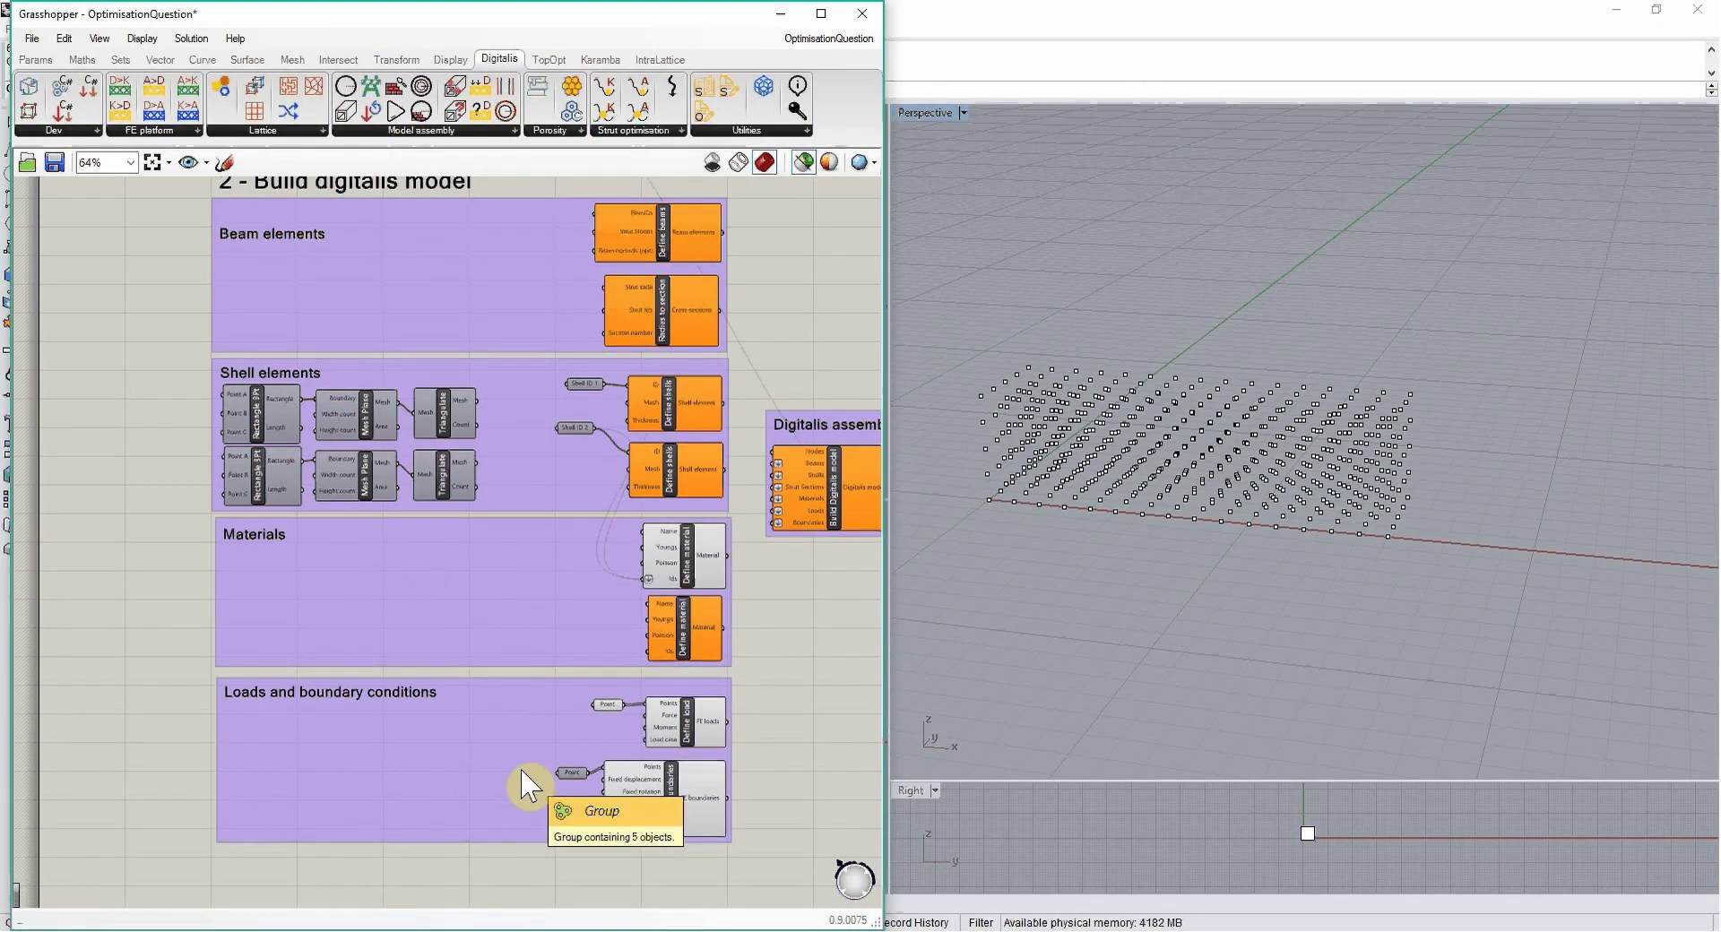
right_click_drag(529, 786, 419, 822)
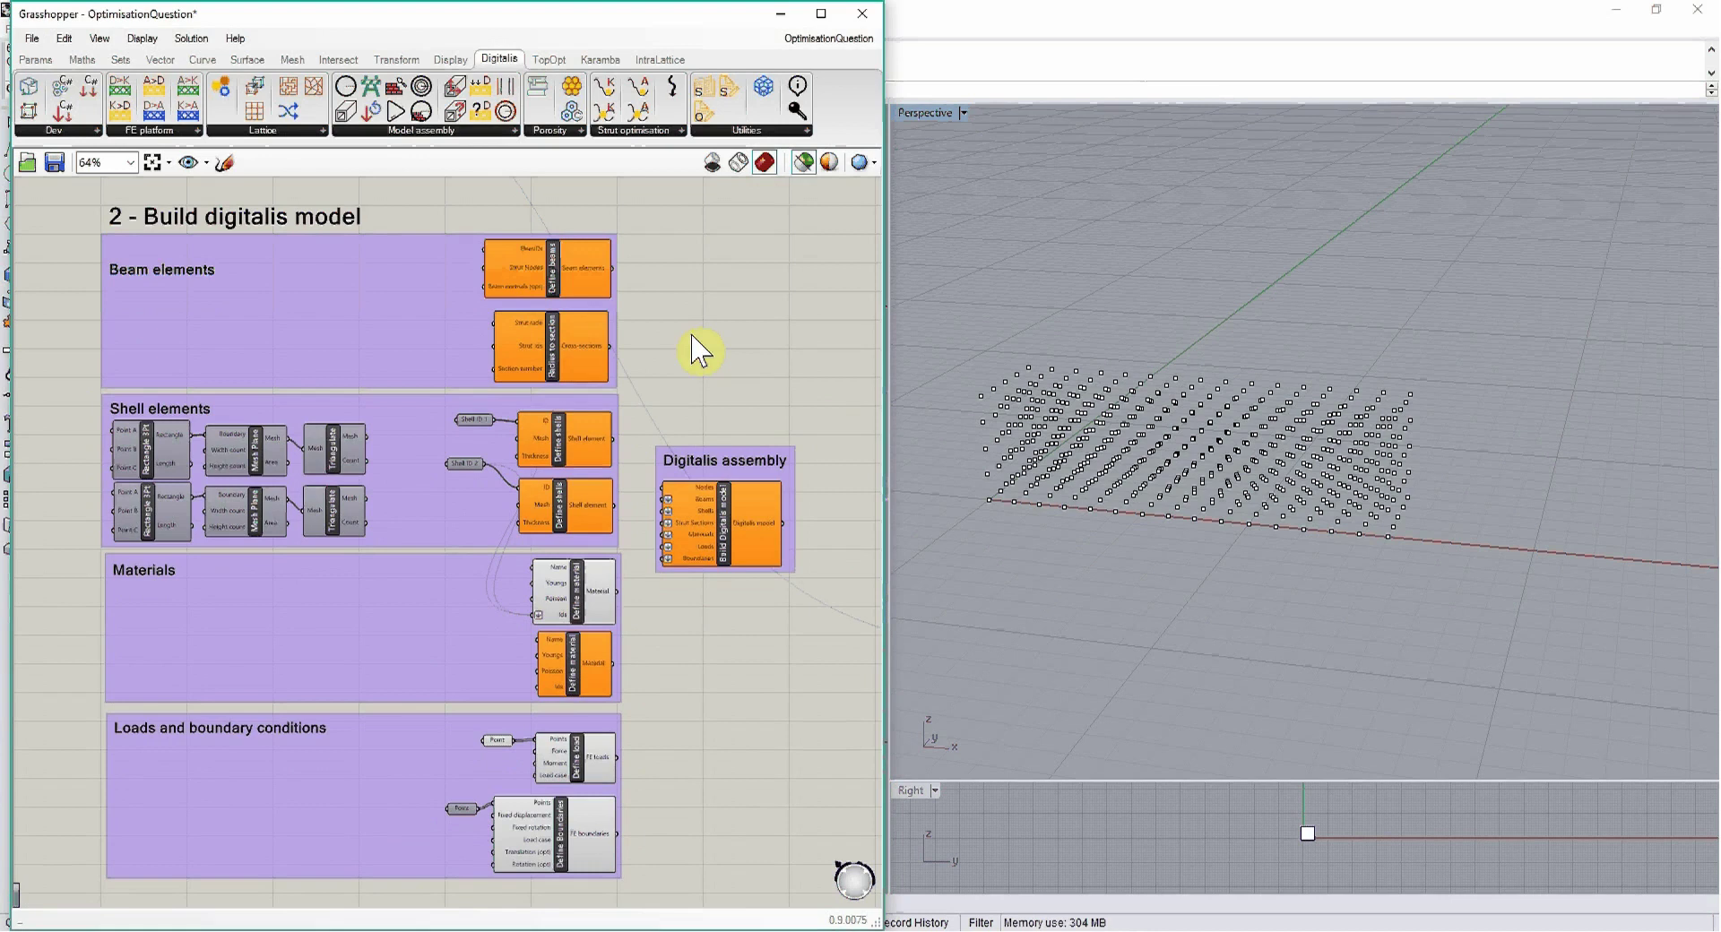
mouse_move(619, 583)
left_click(408, 131)
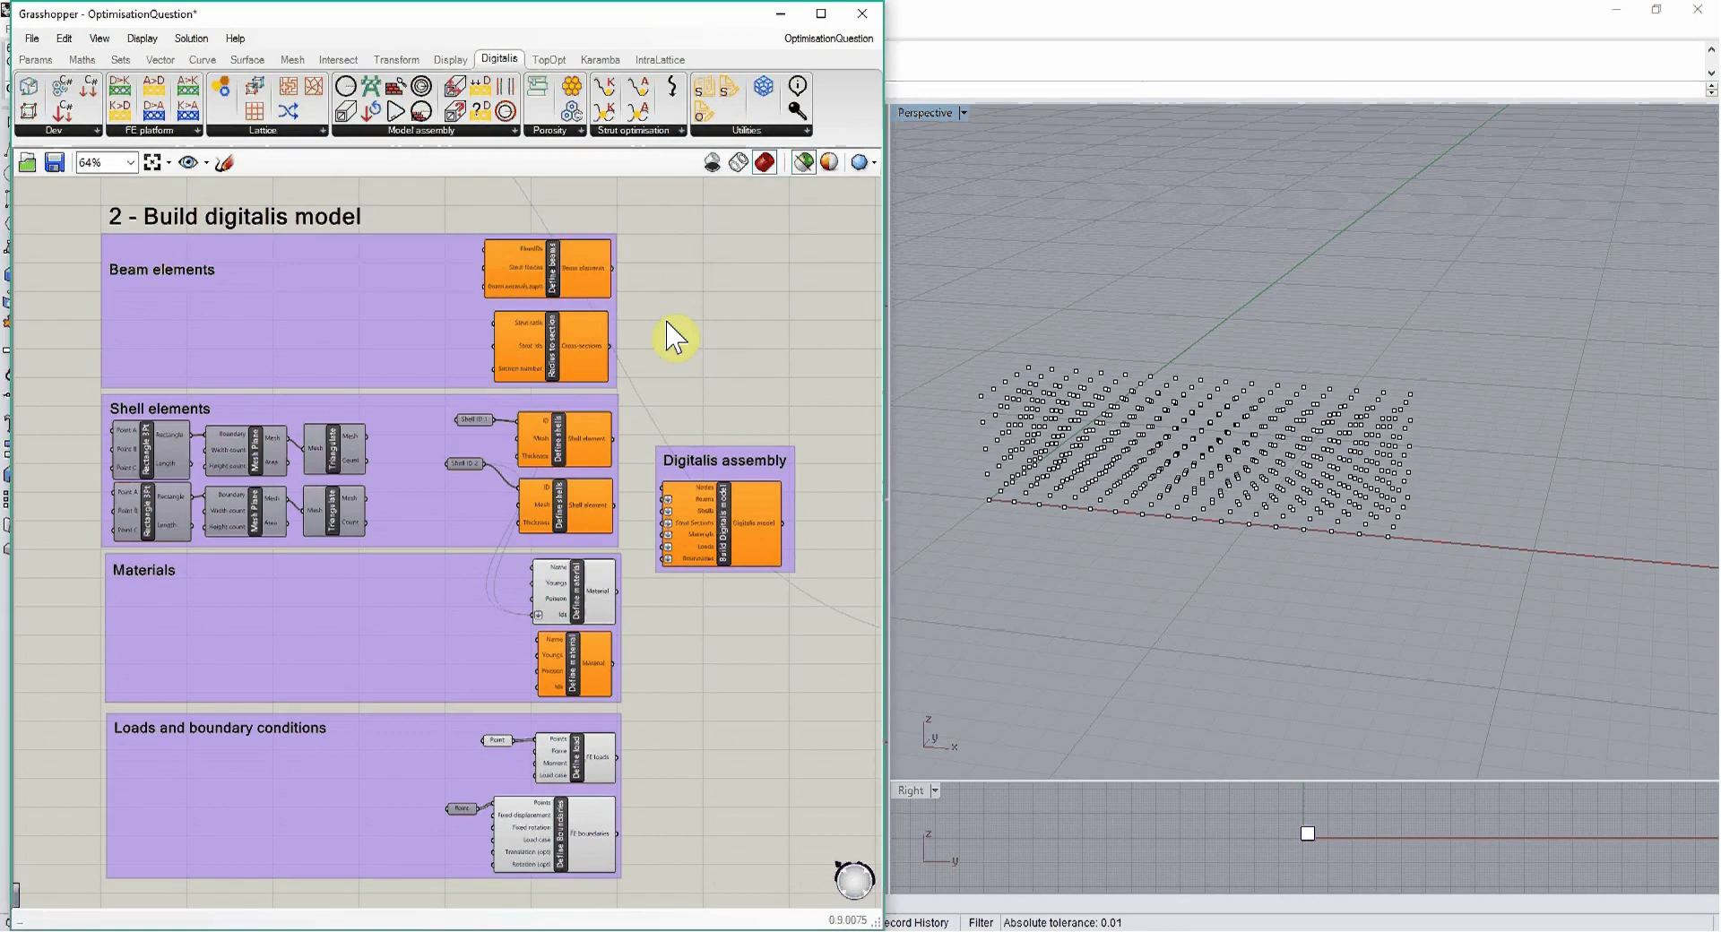
Step: Connect Read Scaffold's Strut Ids to the ElemIDs input of Define beams, and its Strut Nodes output to the Strut Nodes input
scroll(658, 282, "up", 2)
right_click_drag(659, 291, 661, 372)
scroll(708, 354, "down", 2)
right_click_drag(473, 287, 410, 324)
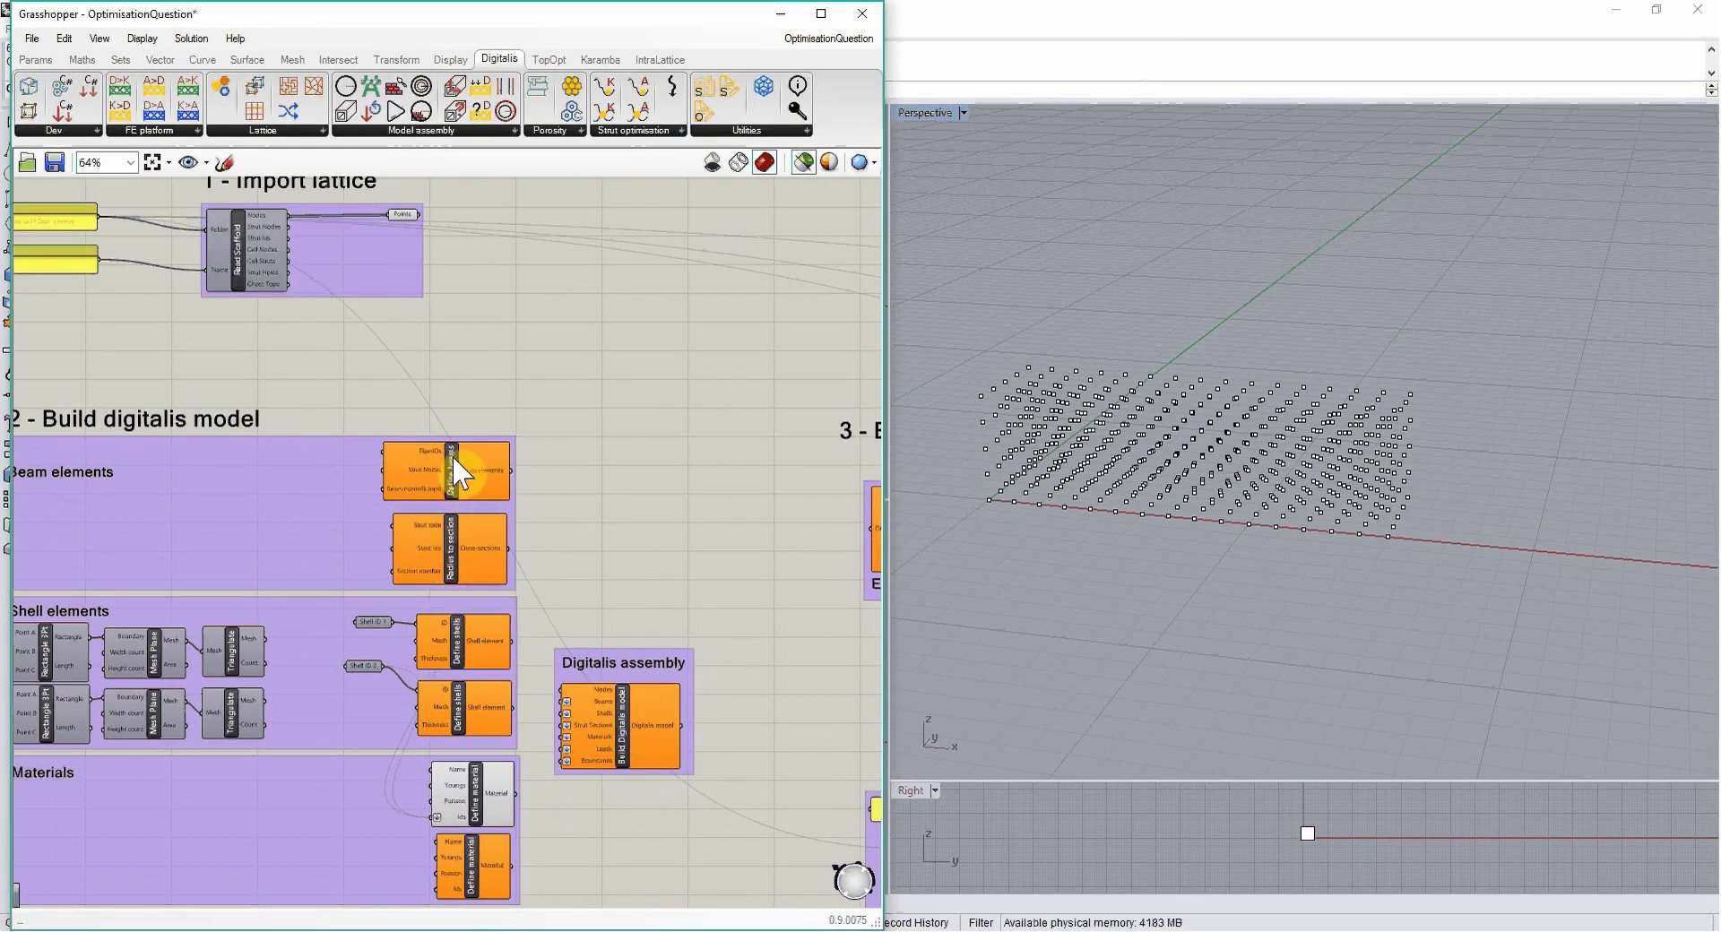
scroll(417, 405, "up", 2)
right_click_drag(386, 363, 408, 381)
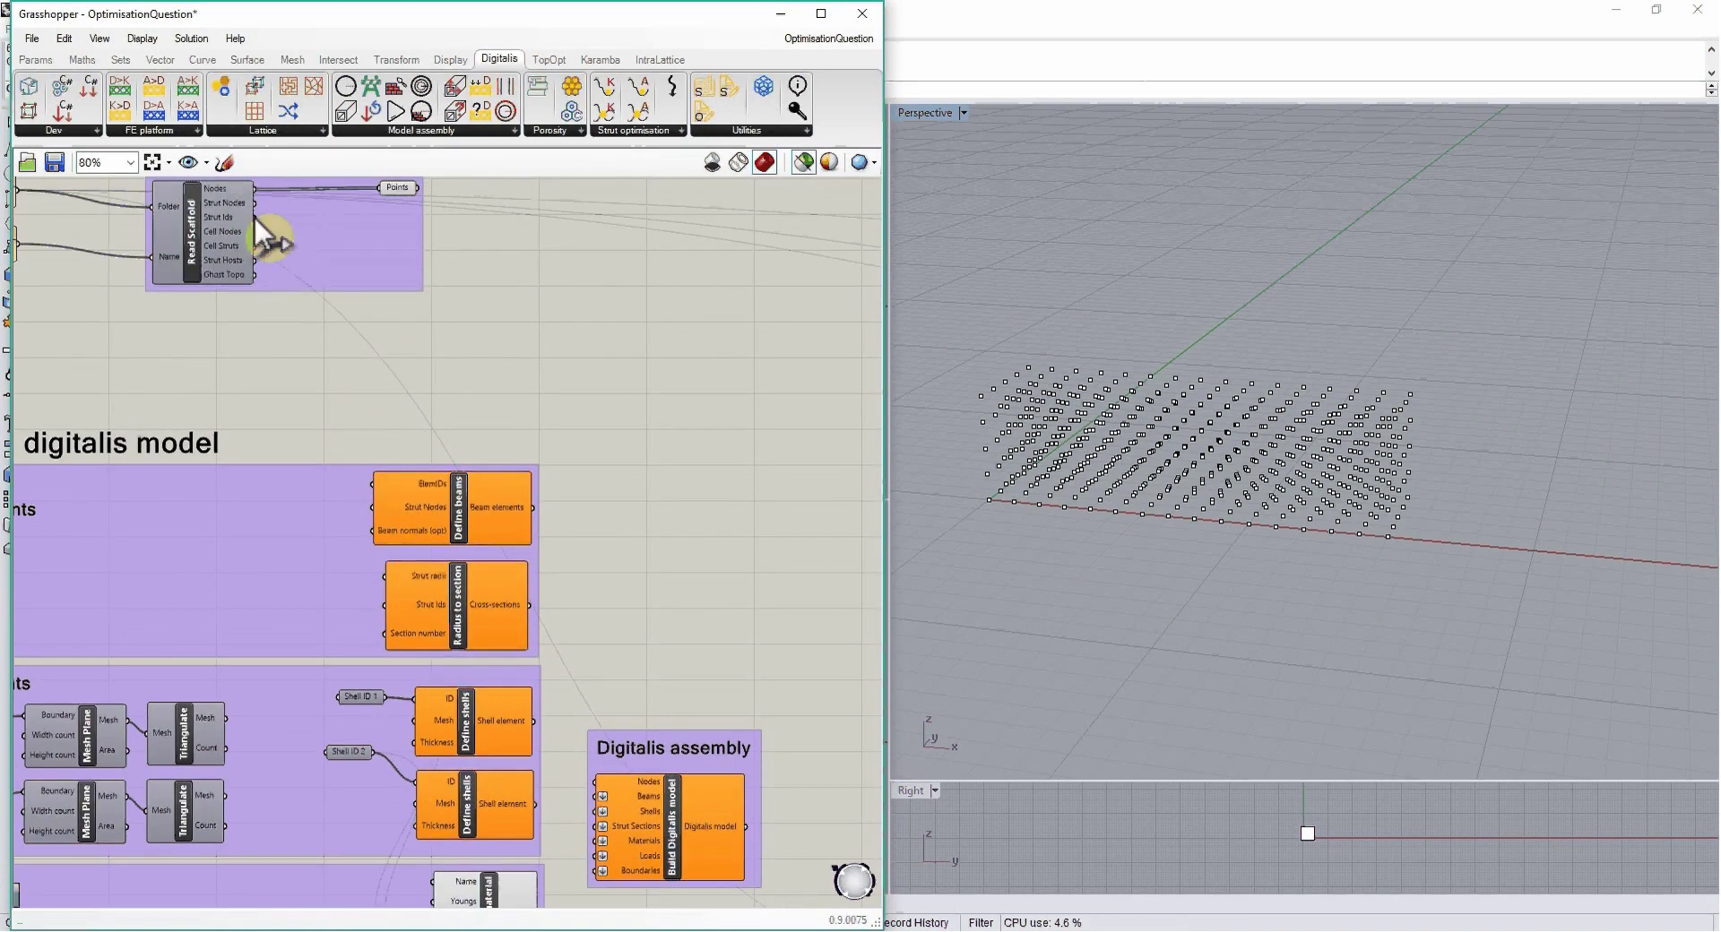
left_click_drag(281, 235, 371, 484)
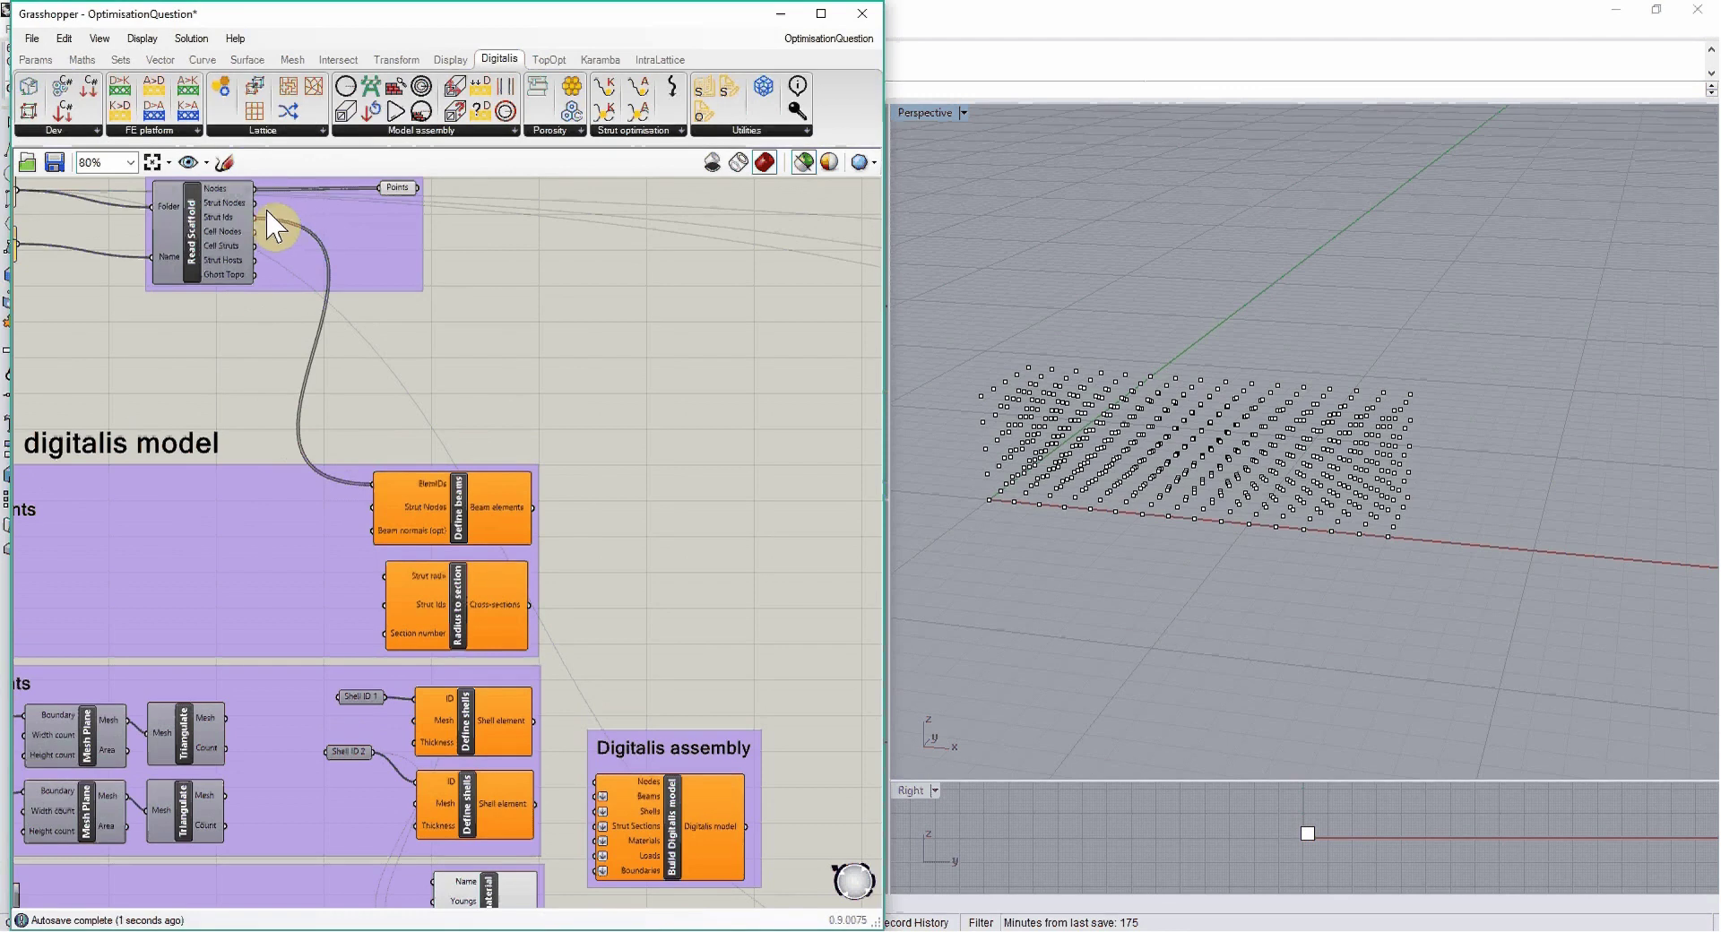
left_click_drag(271, 202, 371, 507)
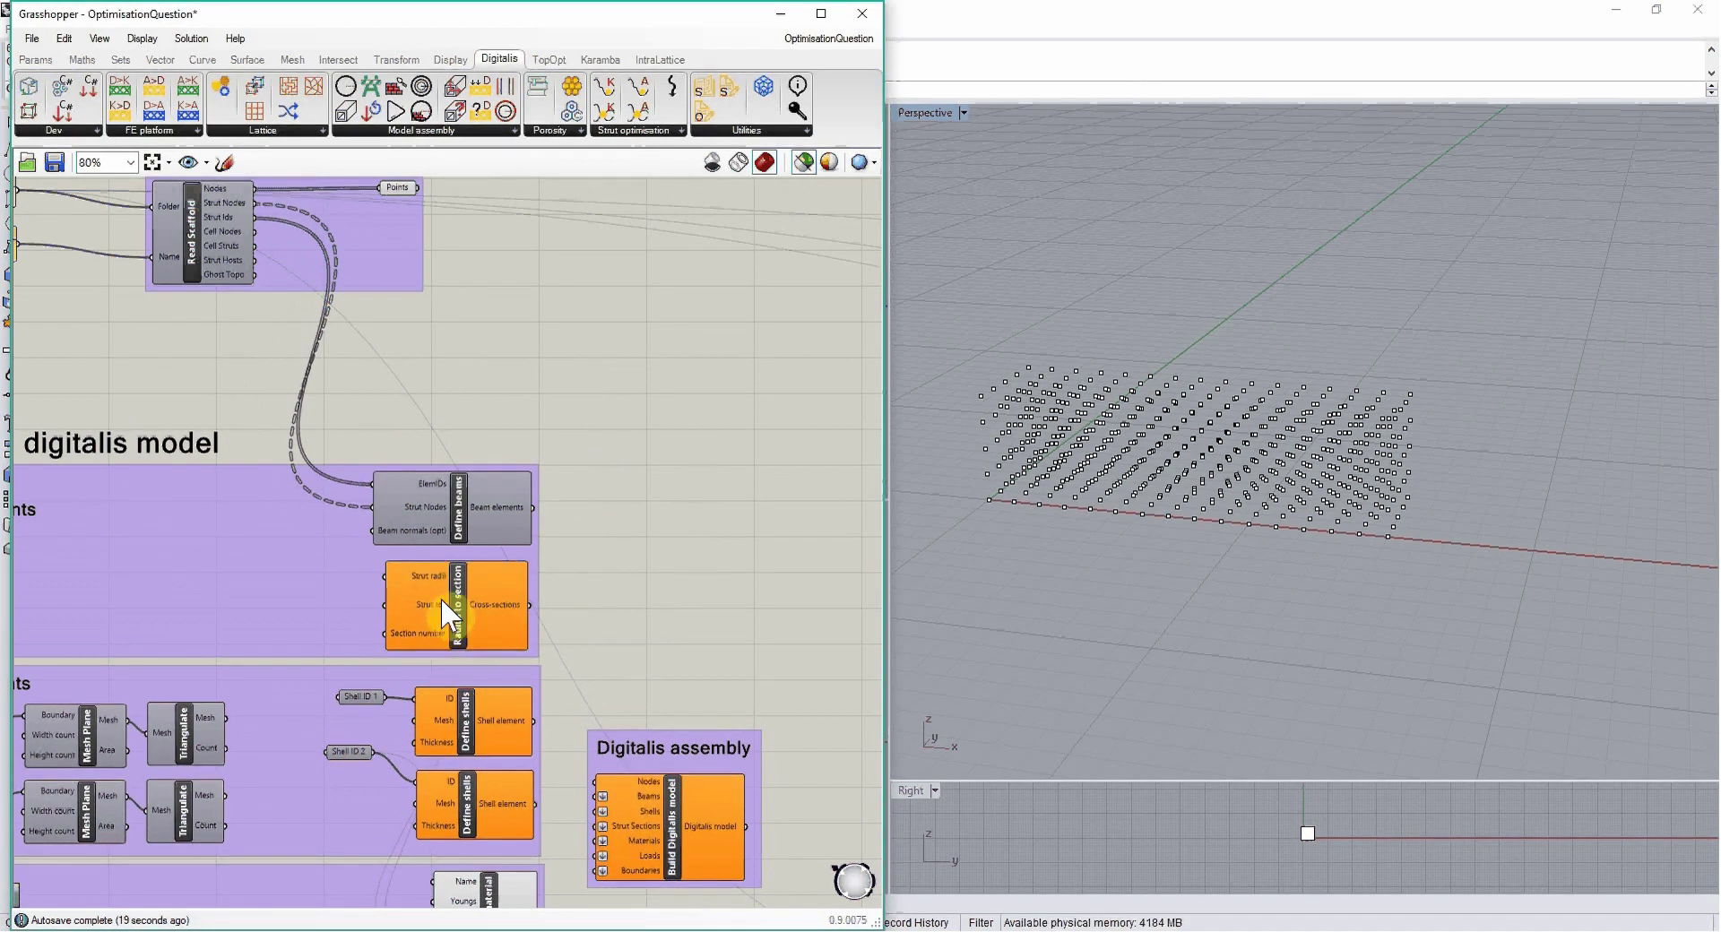
Step: Connect Read Scaffold's Strut Ids output to the Strut Ids input of Radius to section
mouse_move(417, 574)
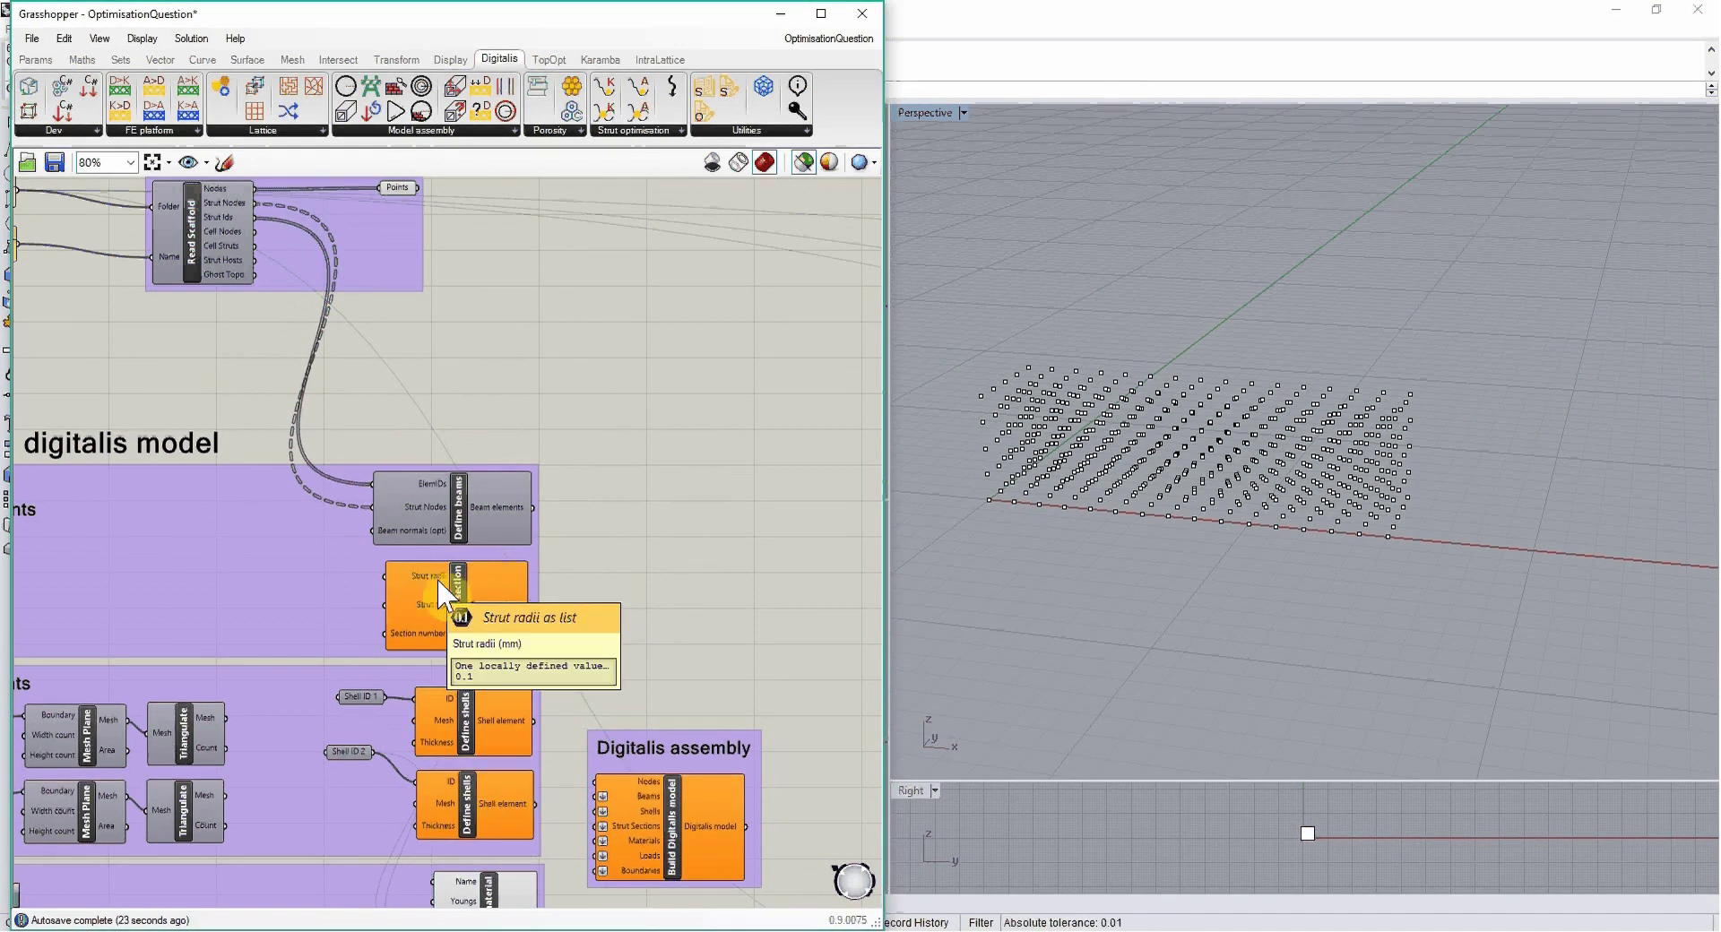
mouse_move(427, 606)
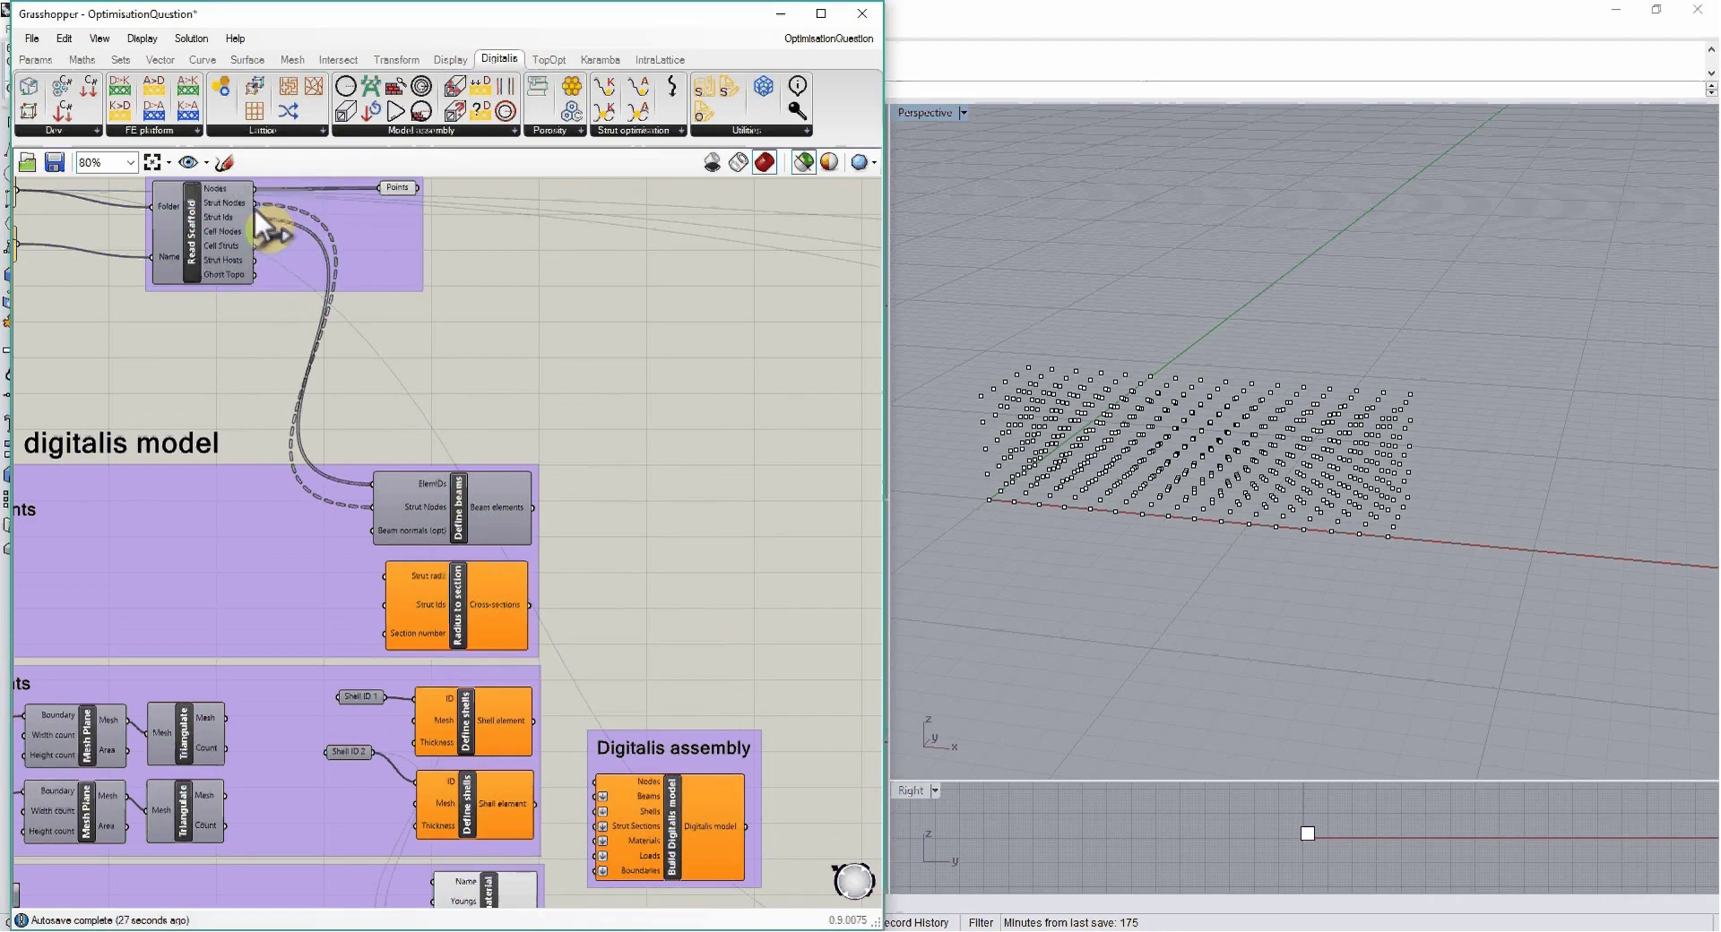
left_click_drag(256, 220, 385, 607)
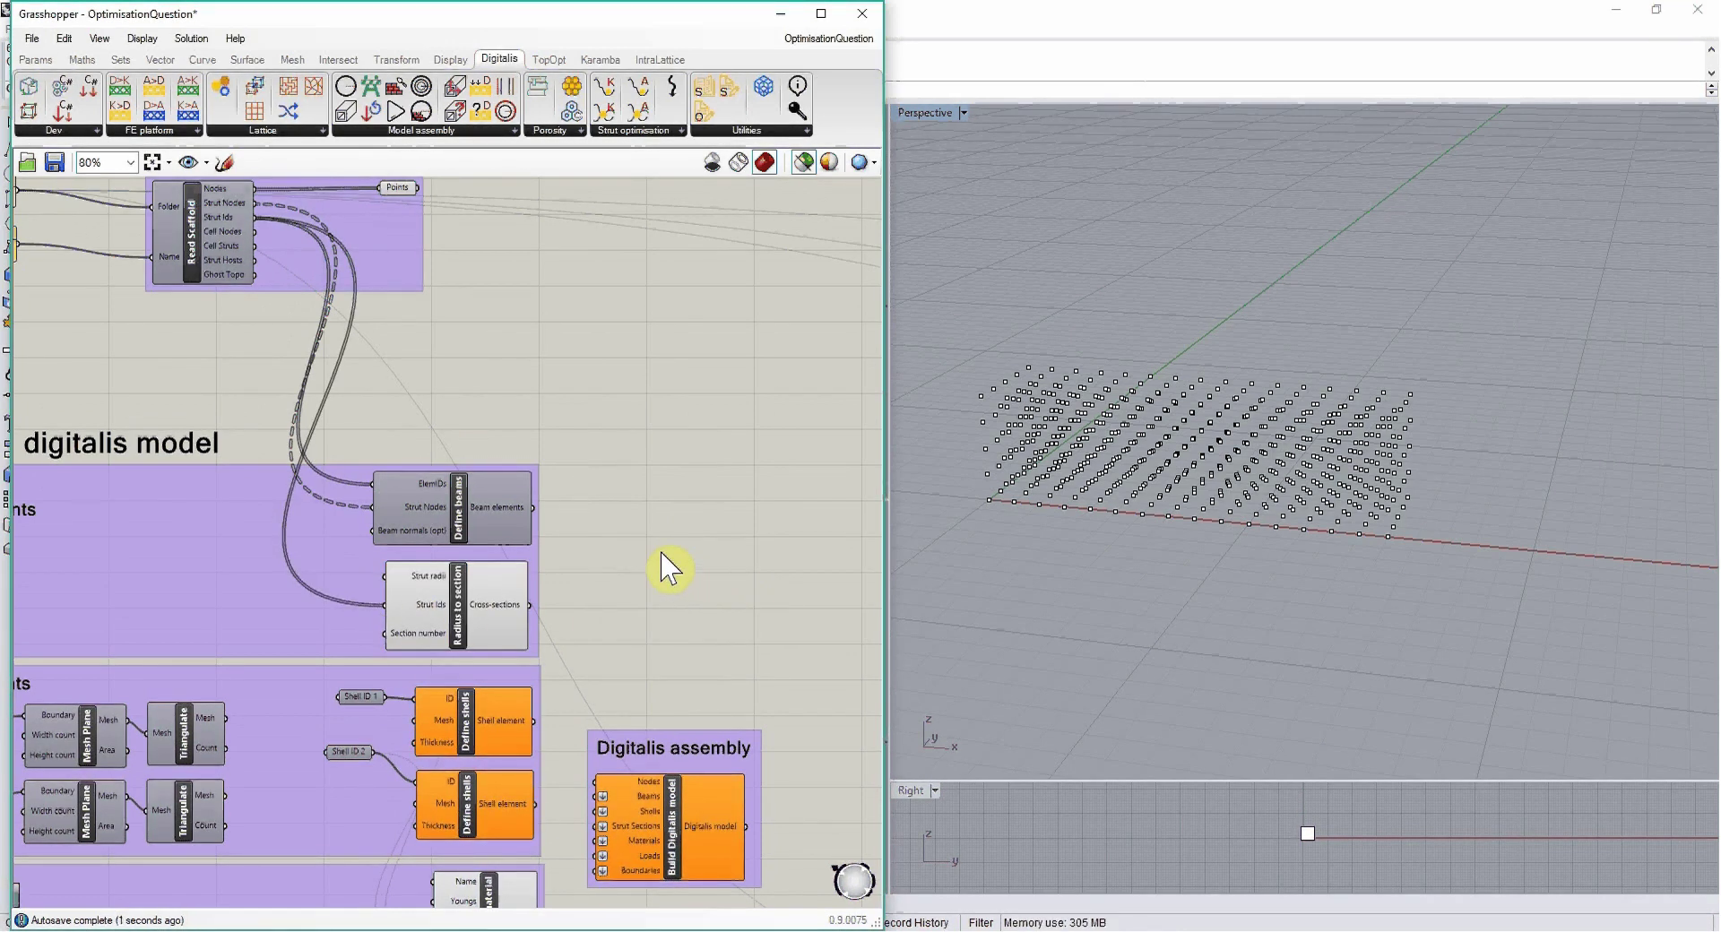
Step: Examine the rectangles and triangulated meshes of both shell element rows against the lattice points in the Rhino perspective view
right_click_drag(670, 570, 814, 358)
scroll(813, 359, "down", 1)
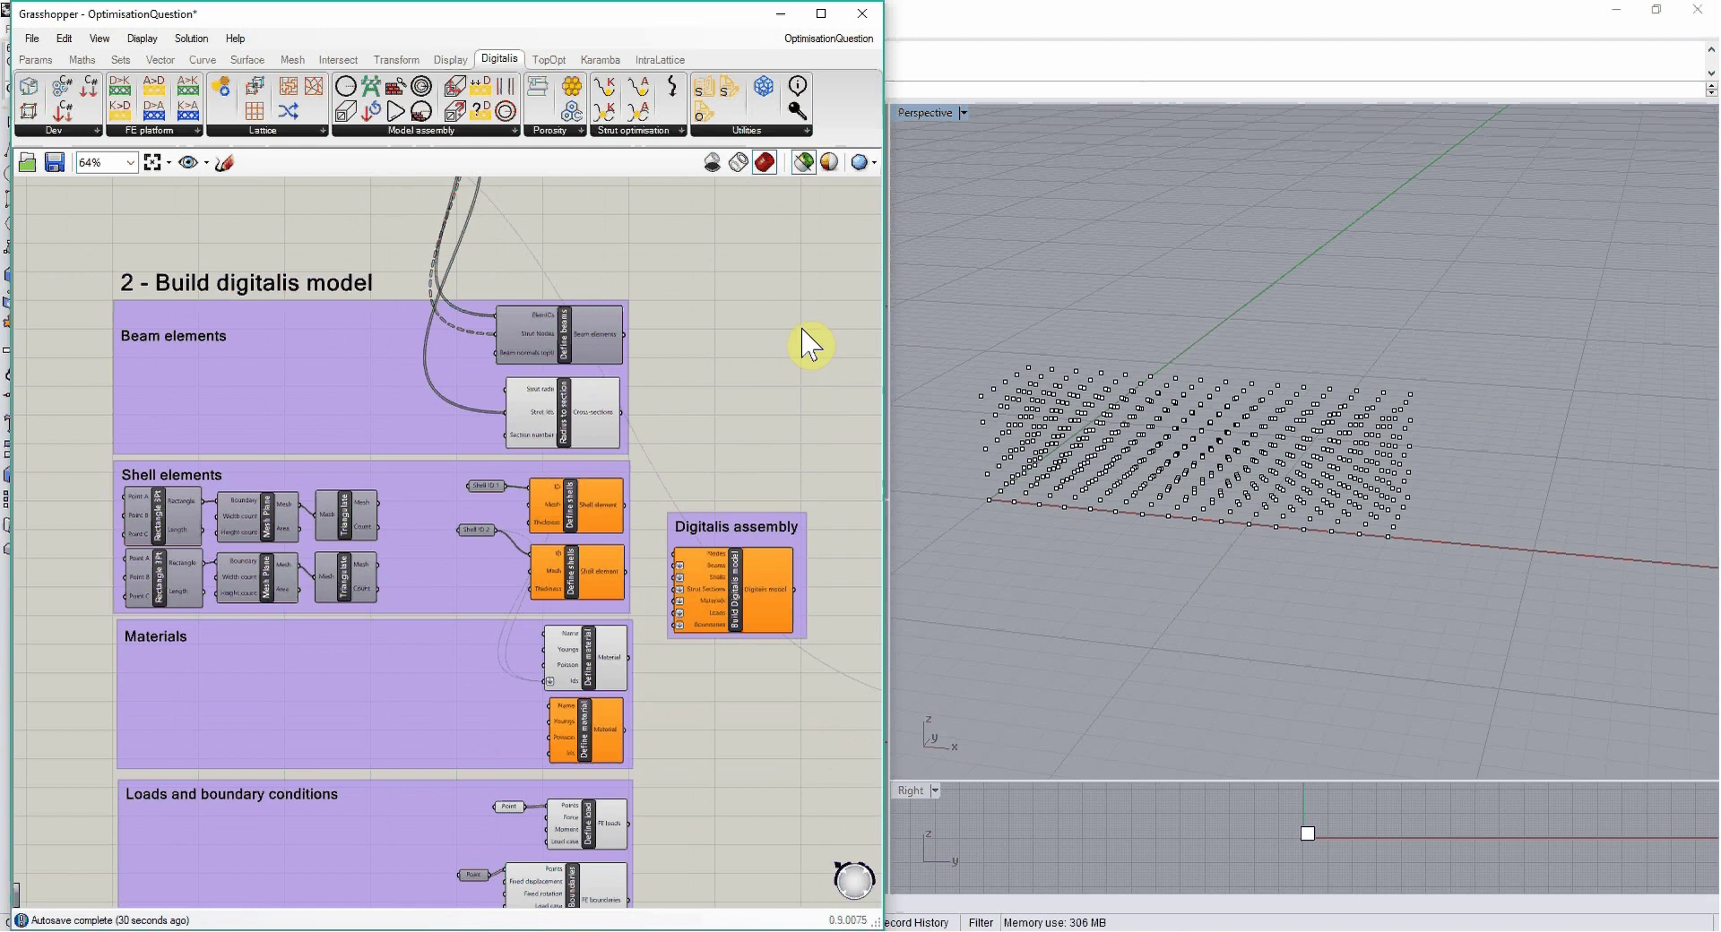
left_click(158, 511)
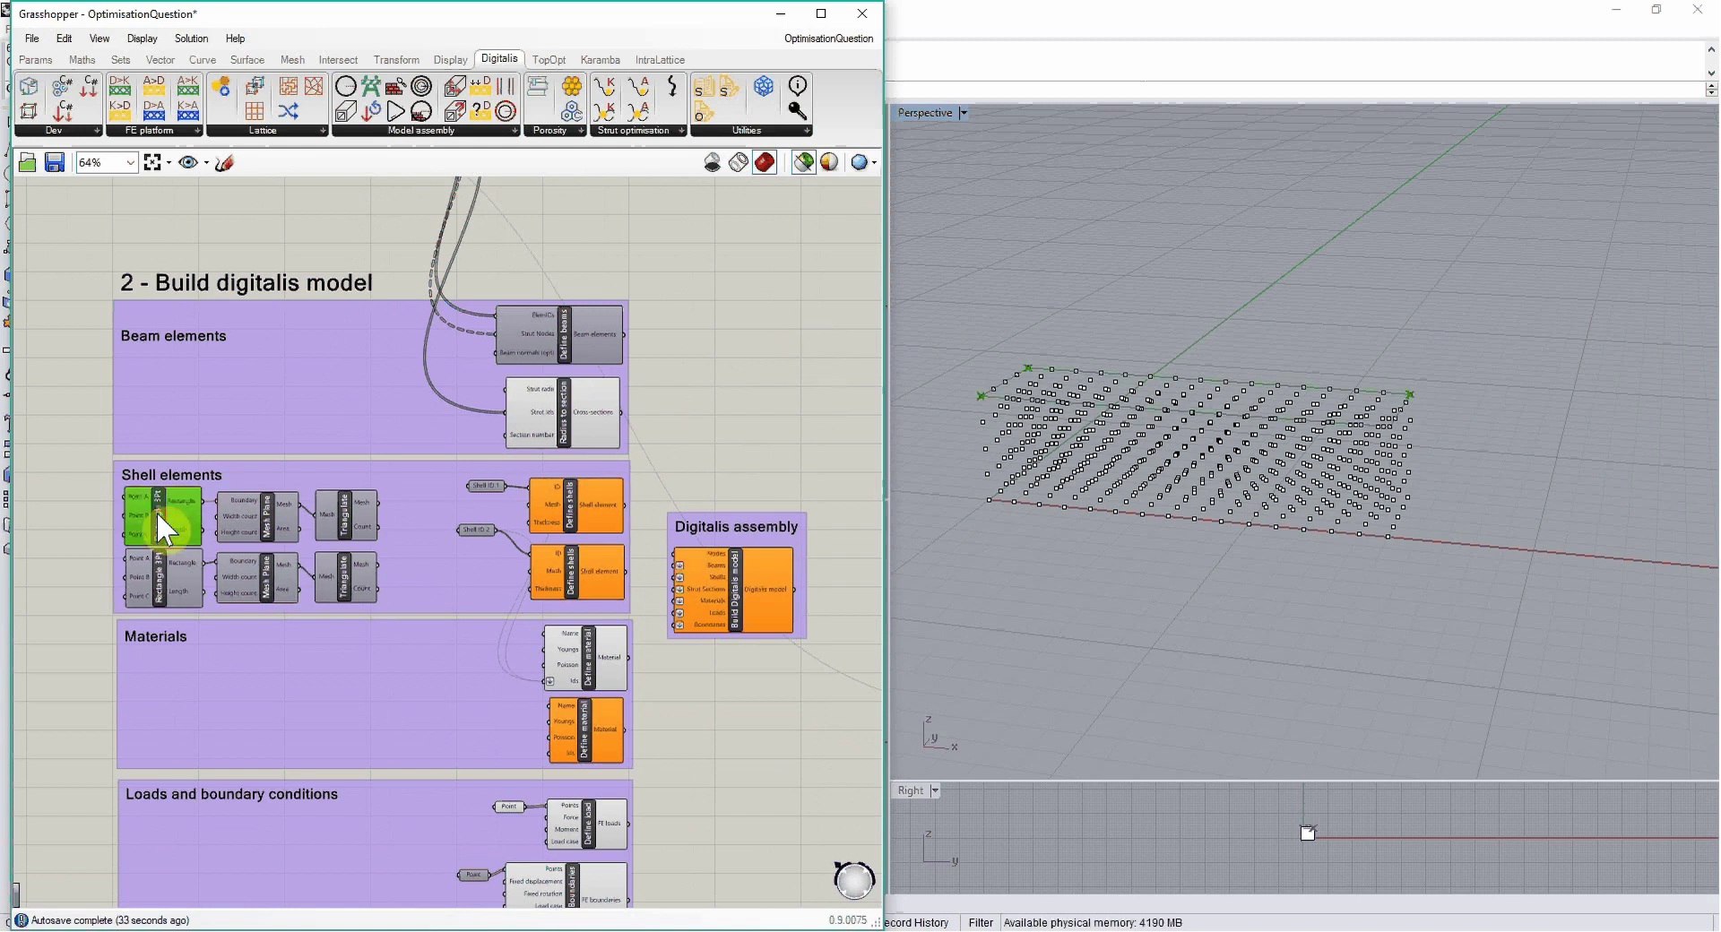
right_click_drag(1297, 645, 1324, 565)
left_click(183, 594)
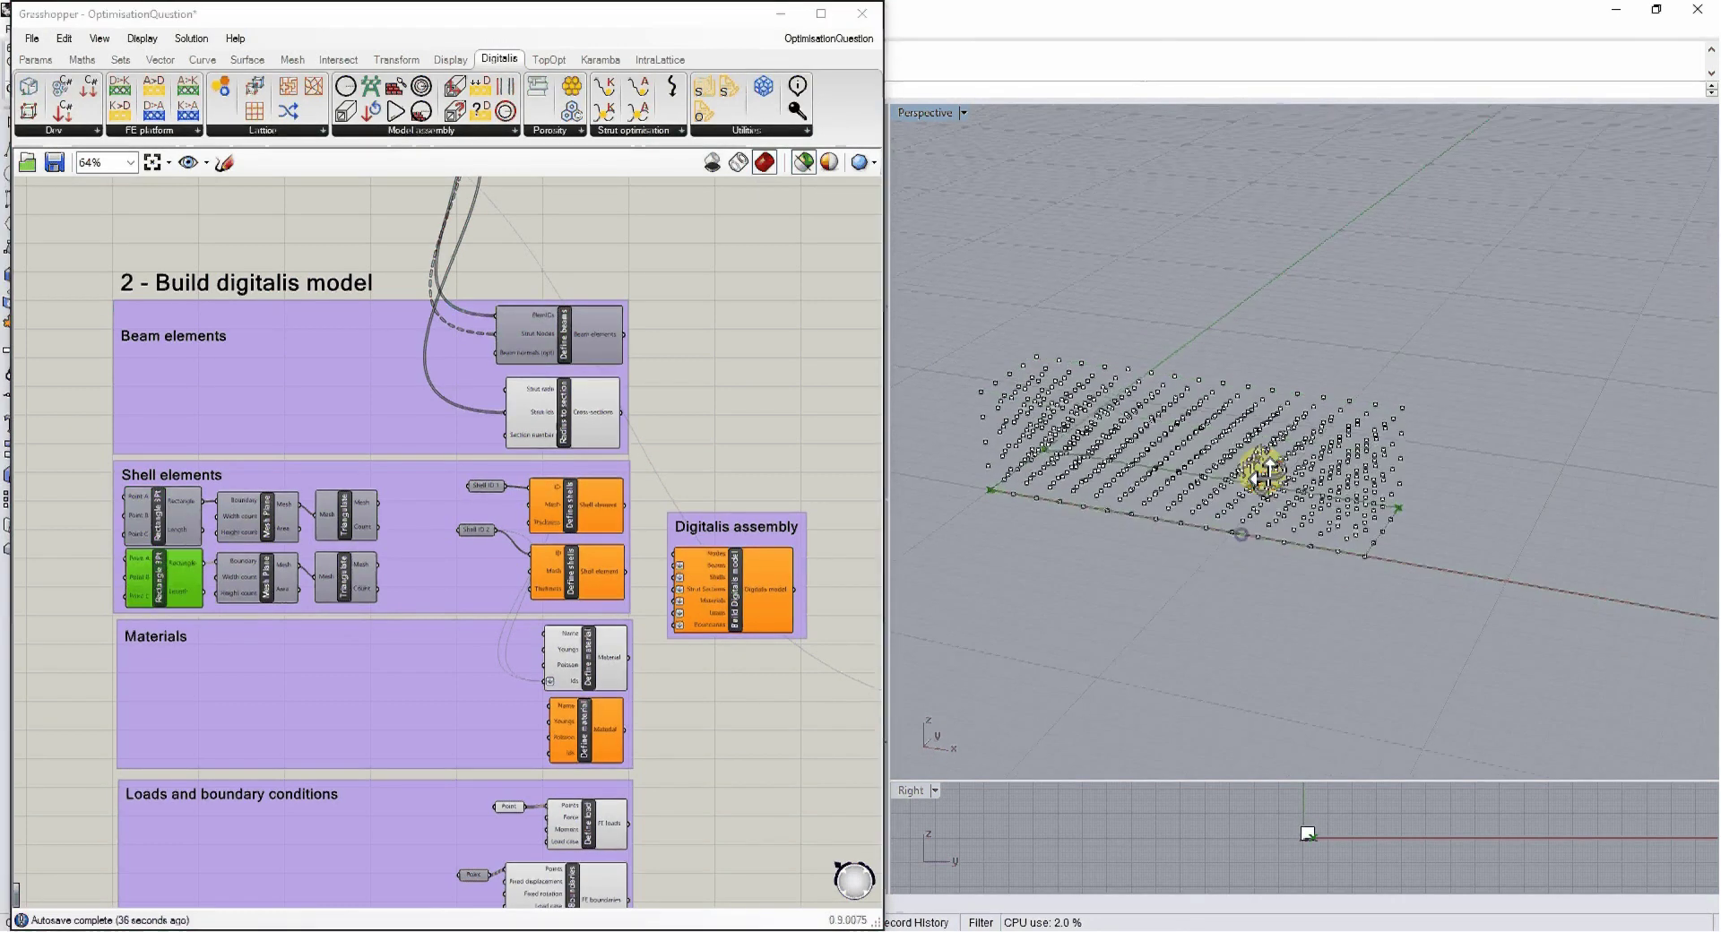
right_click_drag(1248, 472, 1299, 575)
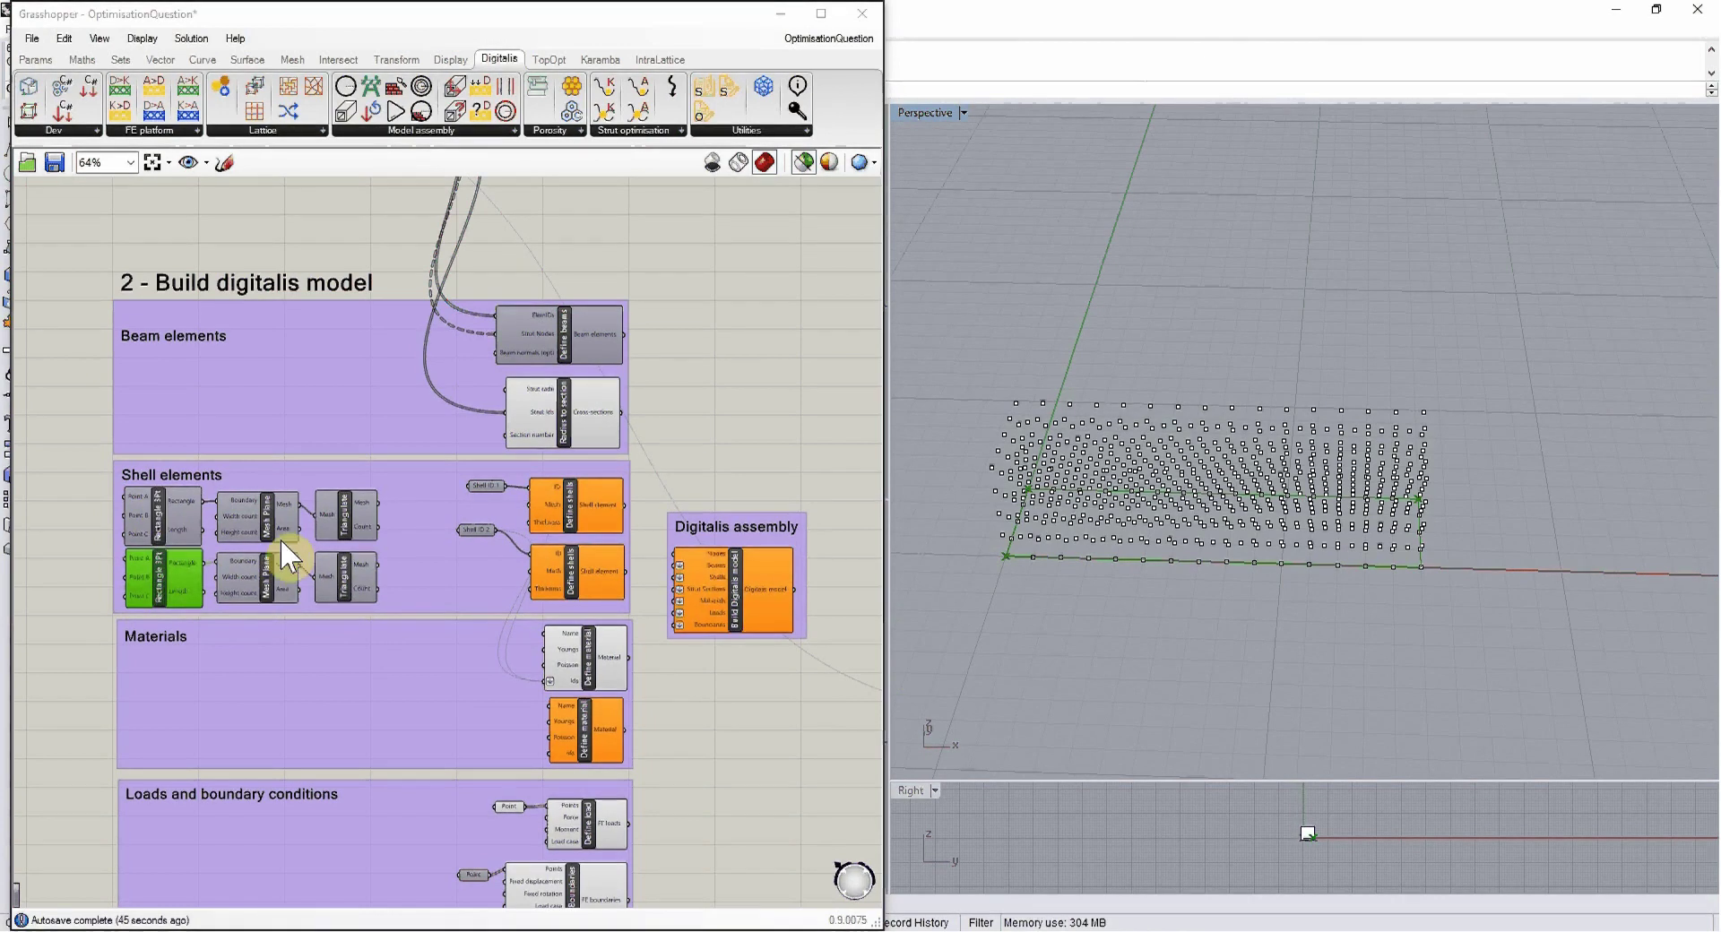
left_click(342, 508)
right_click_drag(1267, 634, 1251, 589)
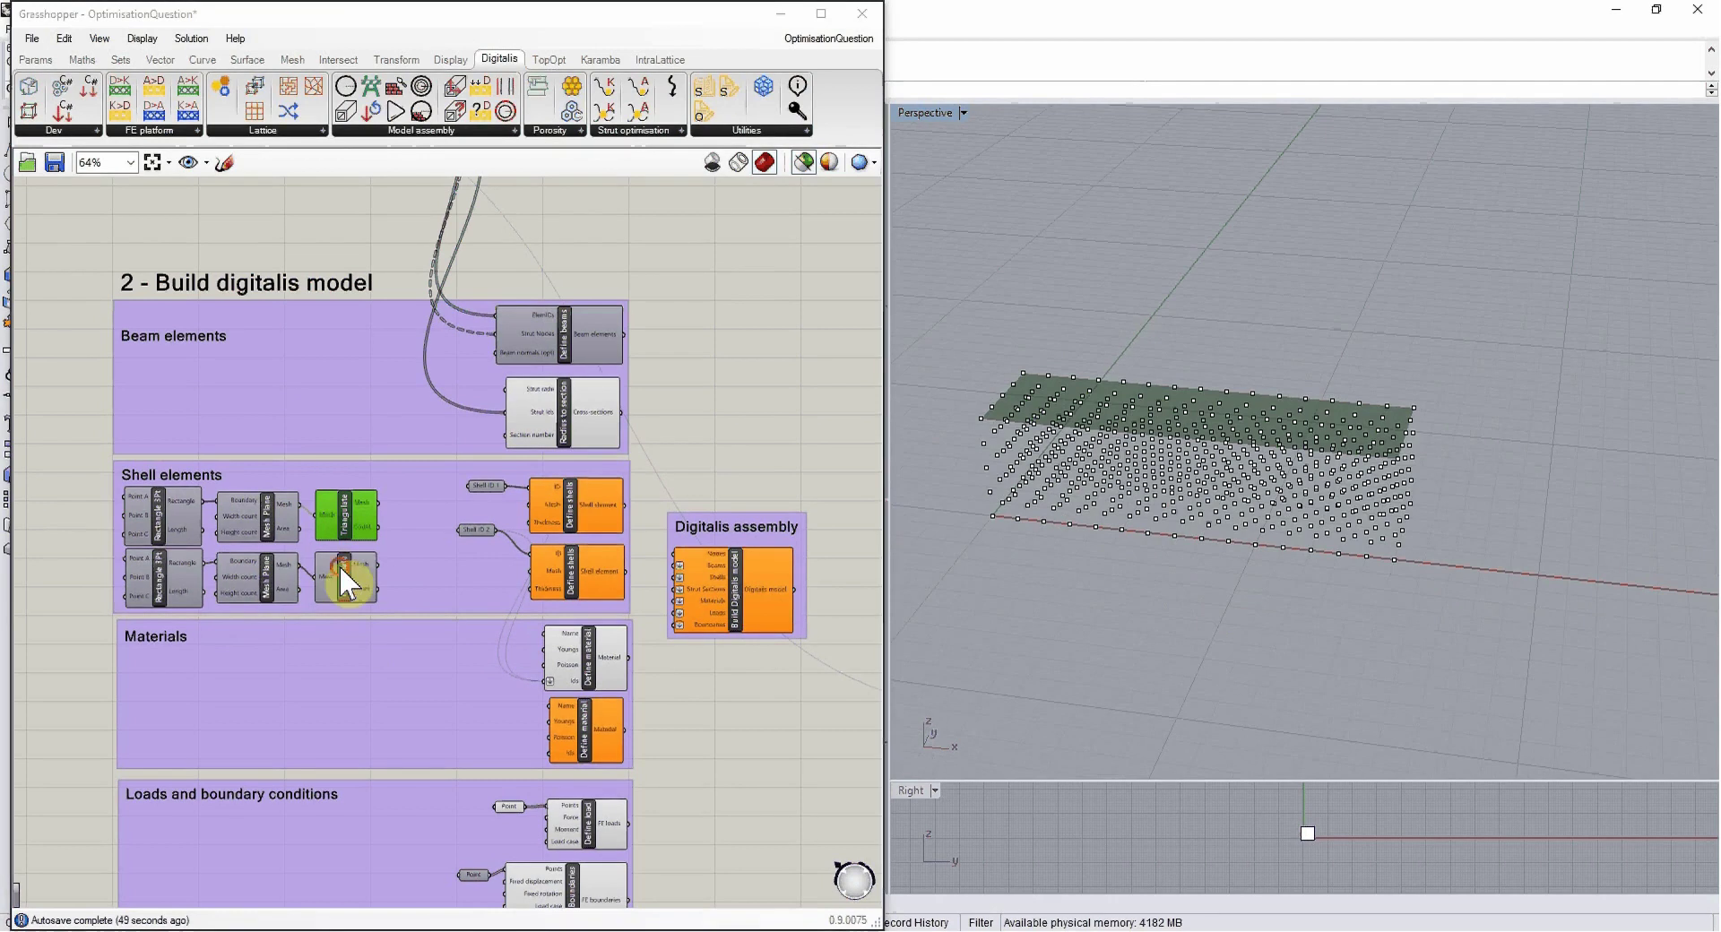
left_click(339, 564)
mouse_move(1145, 626)
right_mouse_down()
mouse_move(1144, 568)
mouse_move(1141, 598)
right_mouse_up()
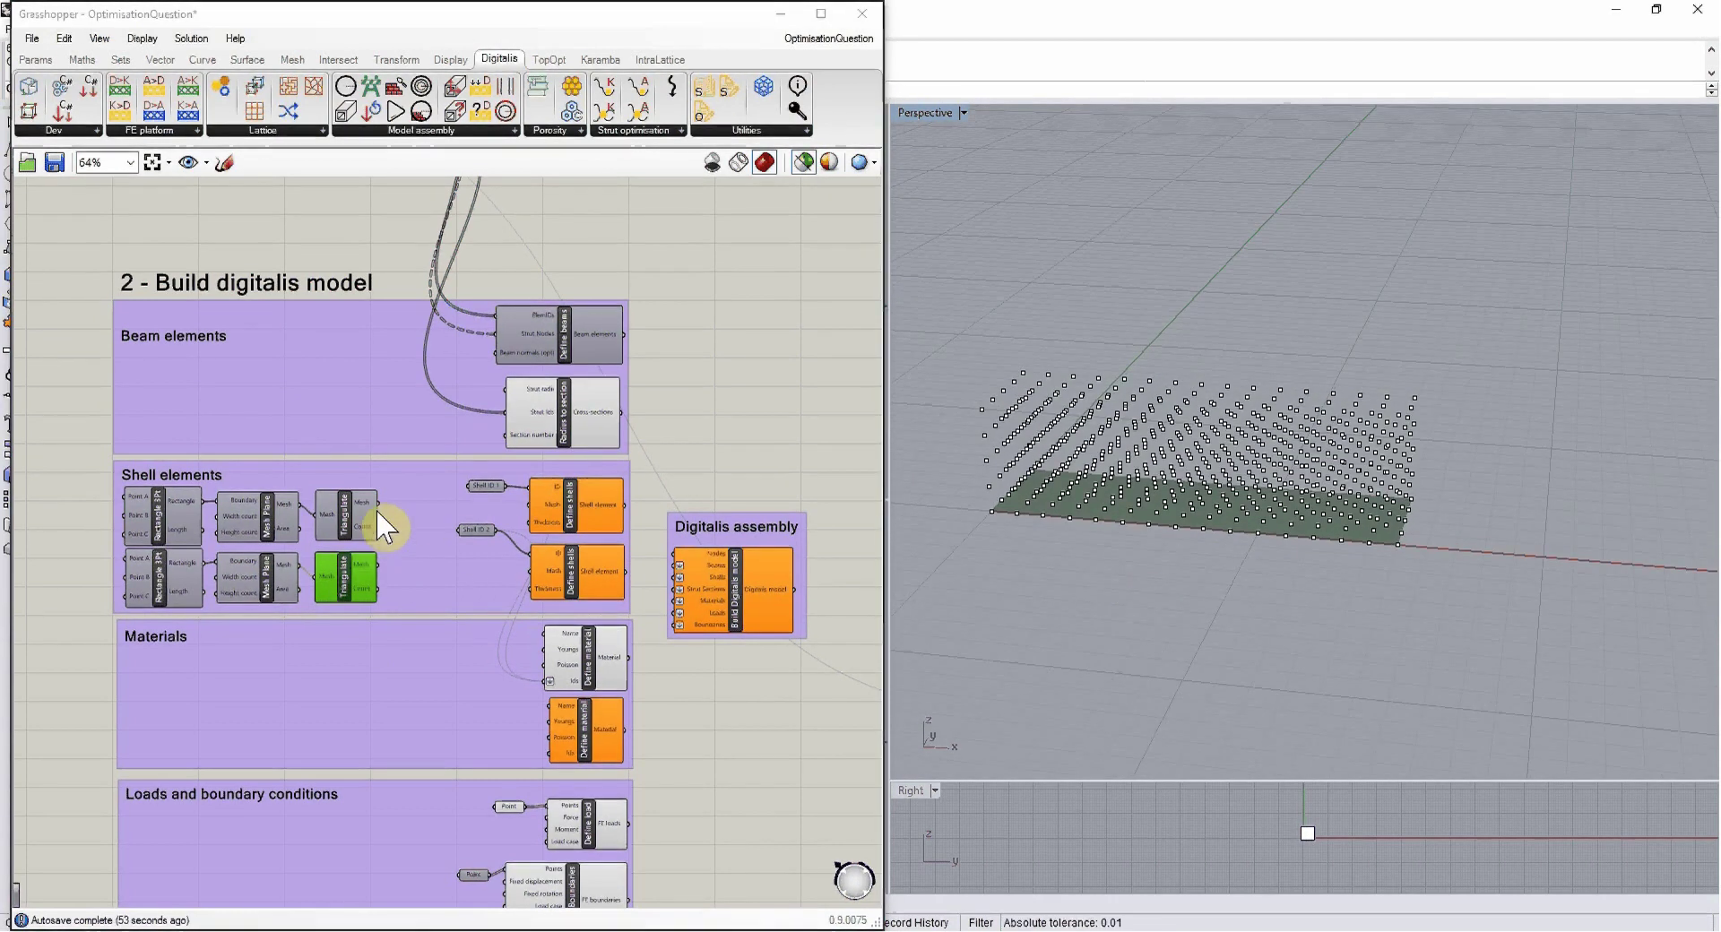
Step: Connect each Triangulate Mesh output to the Mesh input of its matching Define shells component for Shell ID 1 and Shell ID 2
left_click_drag(379, 503, 527, 508)
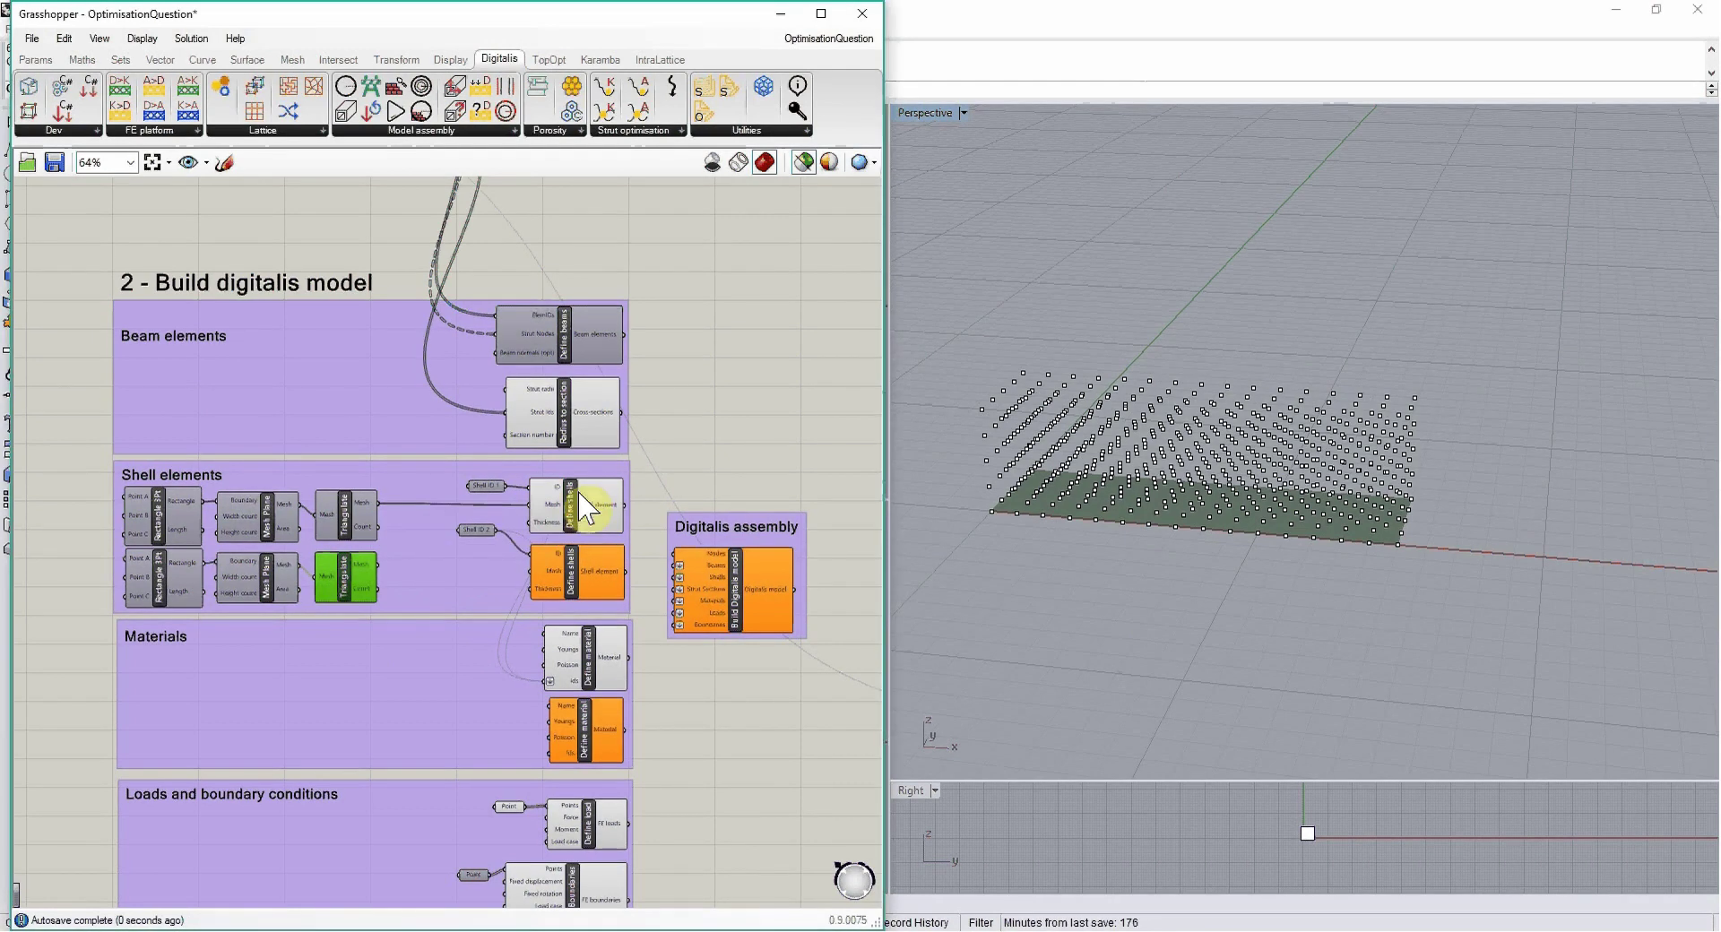
left_click_drag(378, 563, 531, 571)
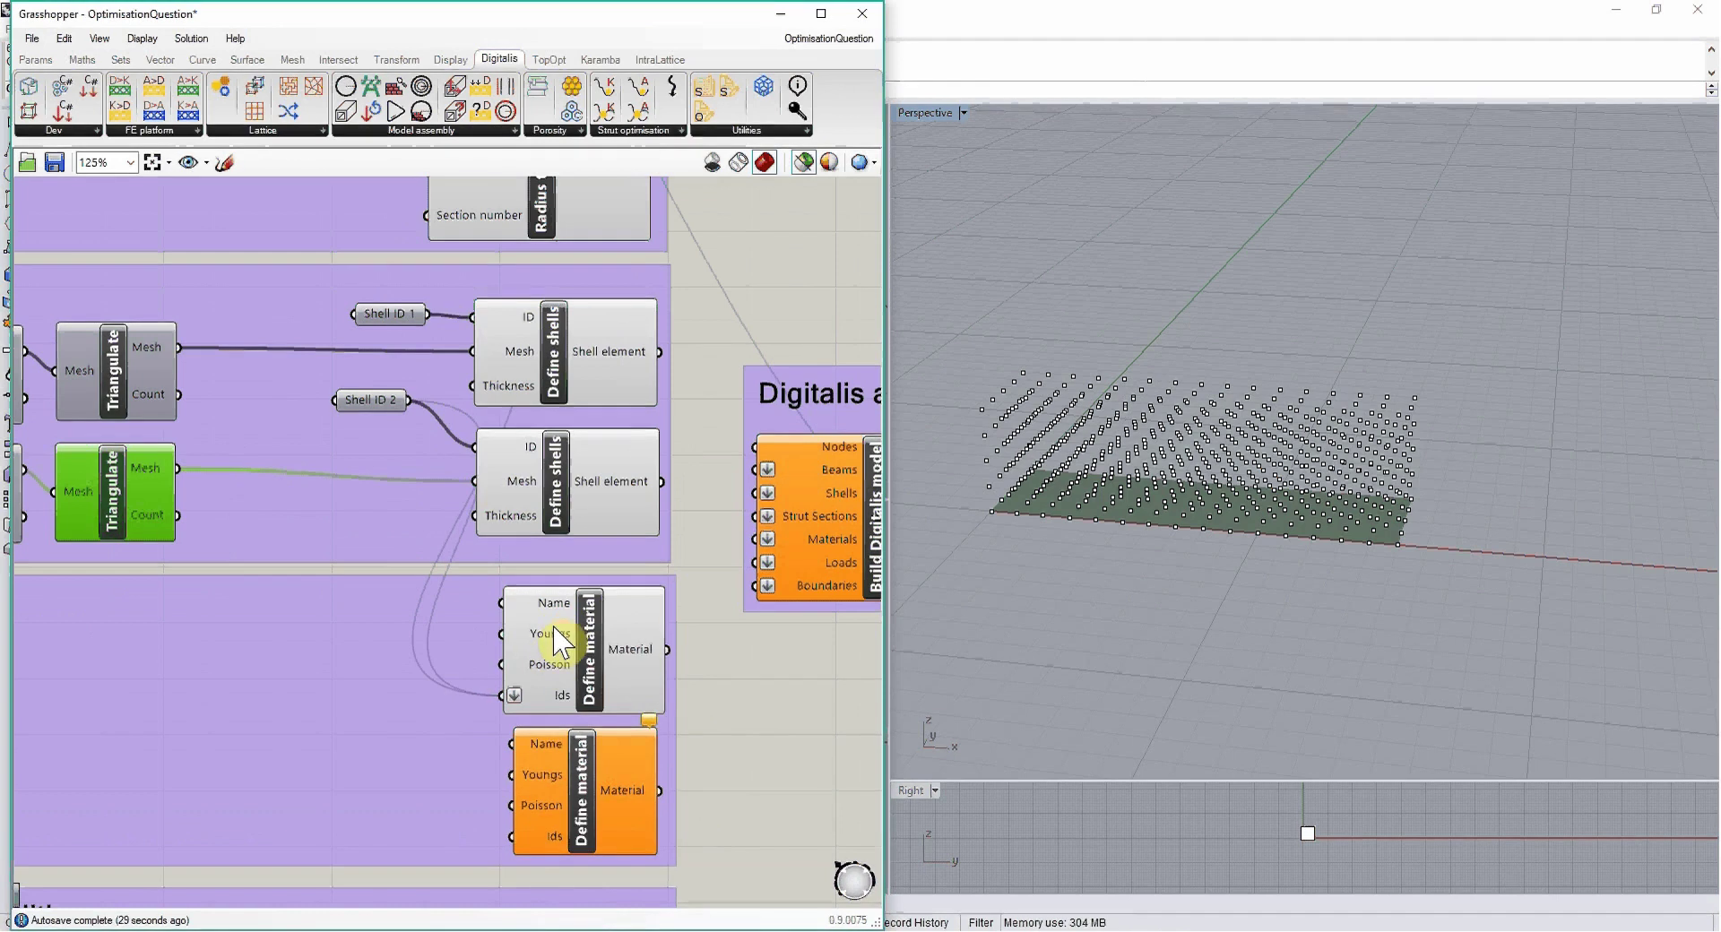
Step: Check the Poisson input of the first Define material, and connect Read Scaffold's Strut Ids to the second Define material's Ids input
mouse_move(554, 683)
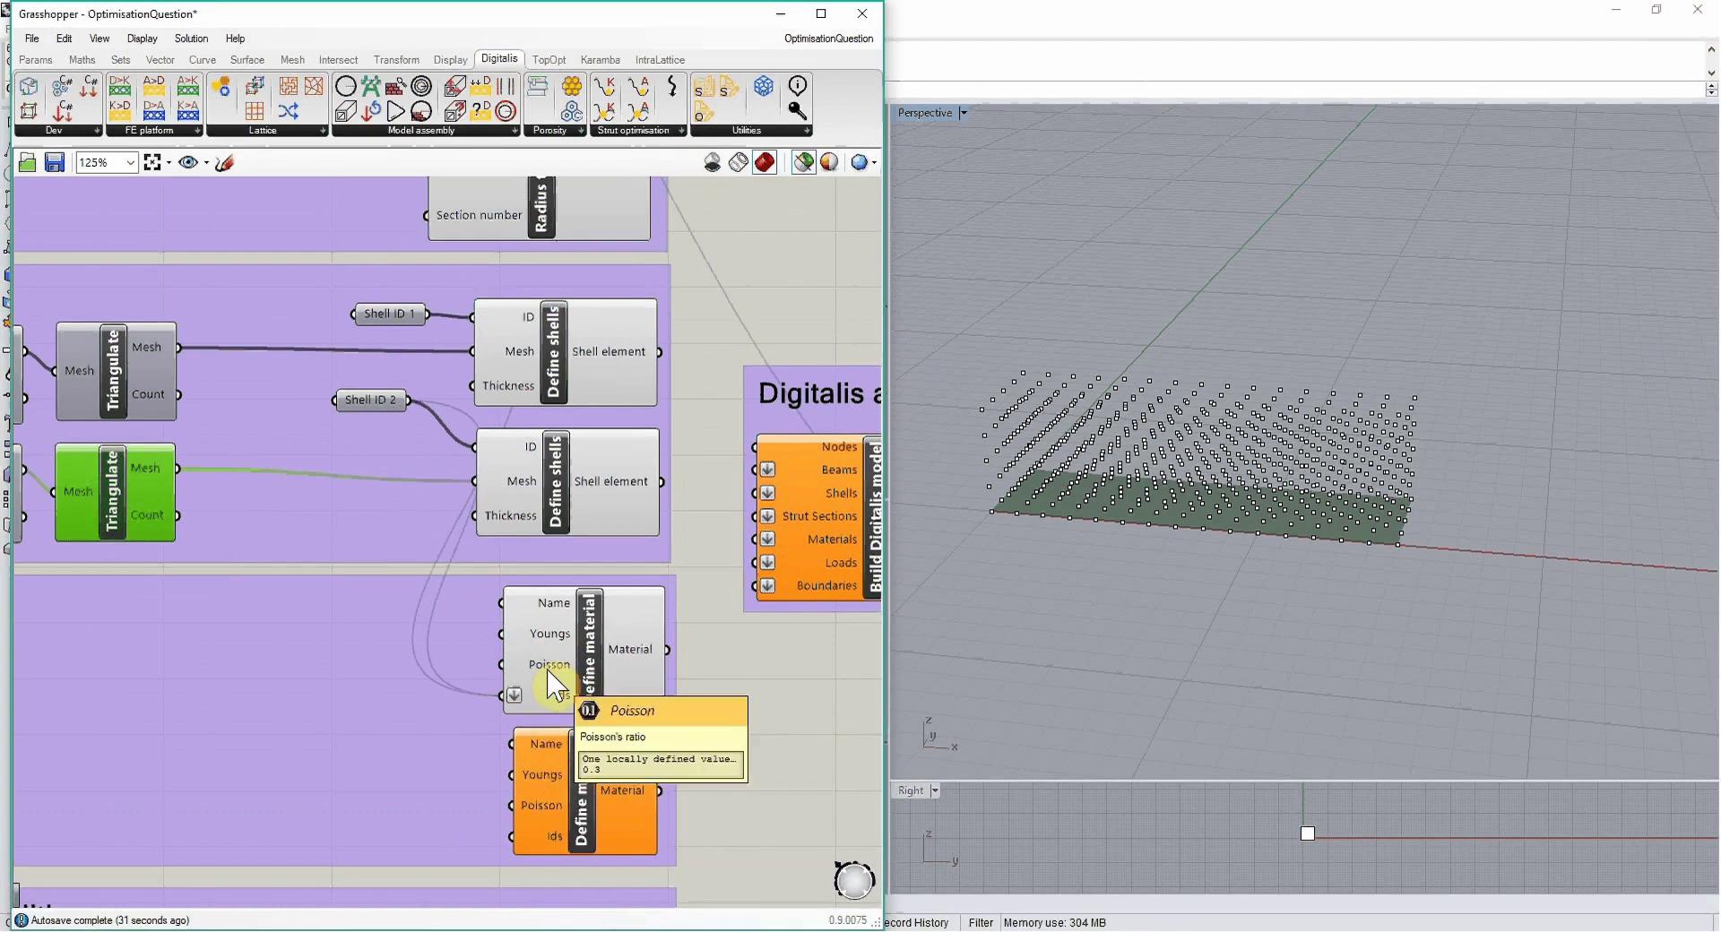
scroll(548, 674, "down", 3)
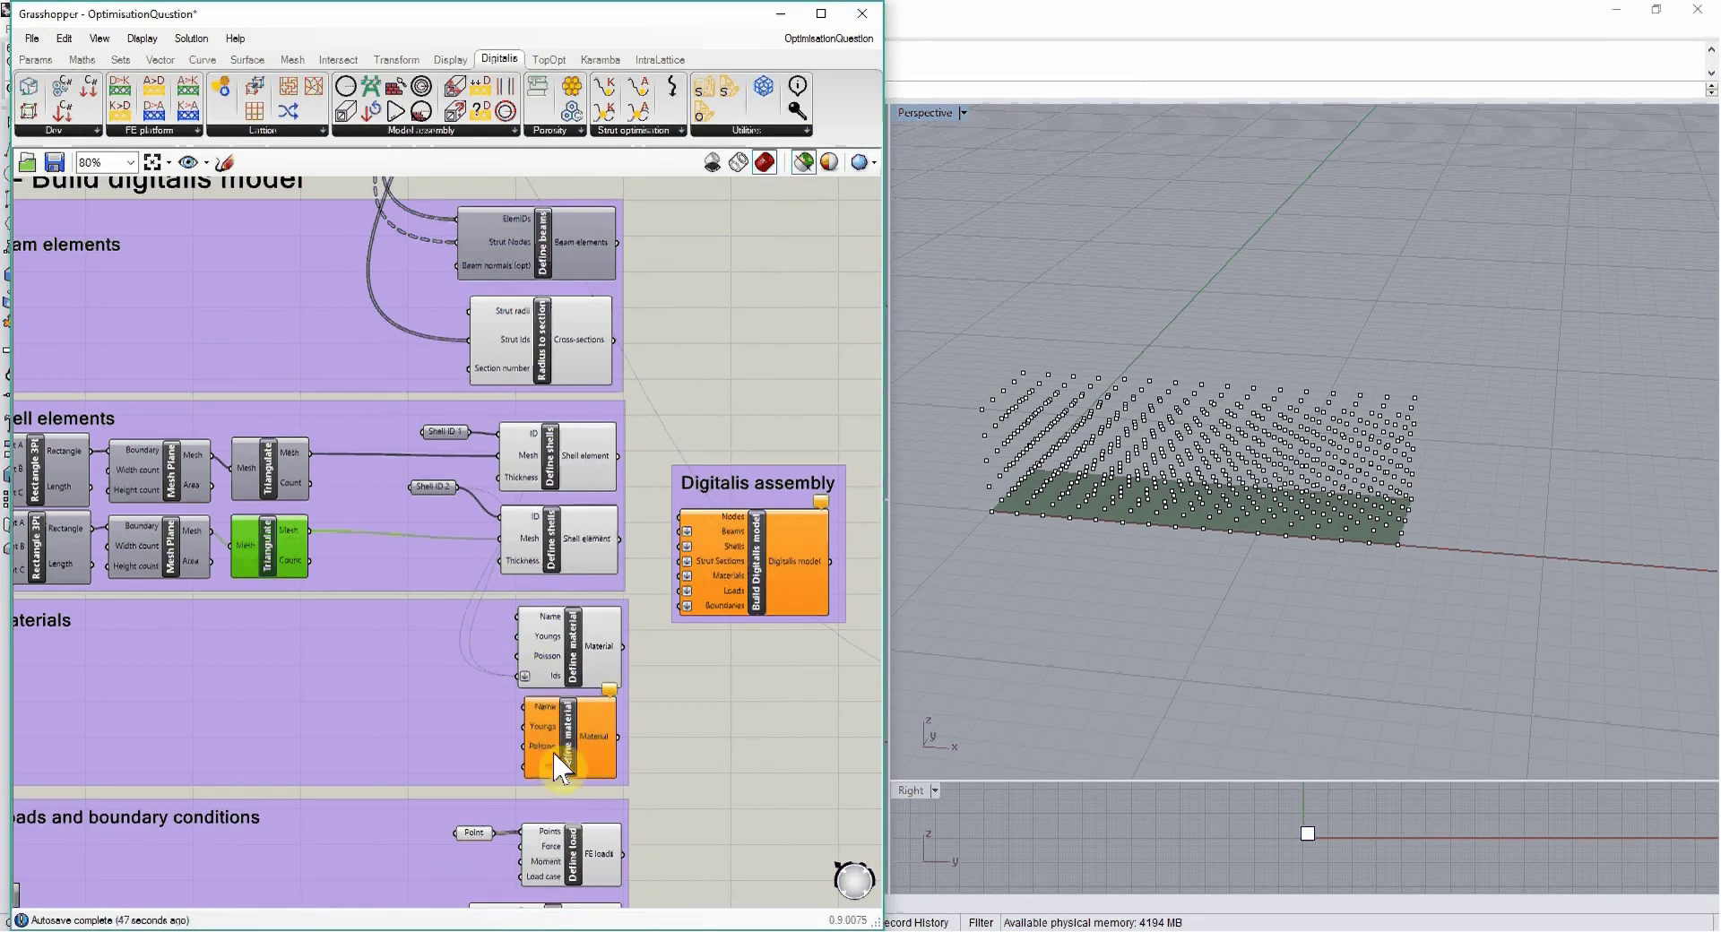
scroll(546, 534, "down", 4)
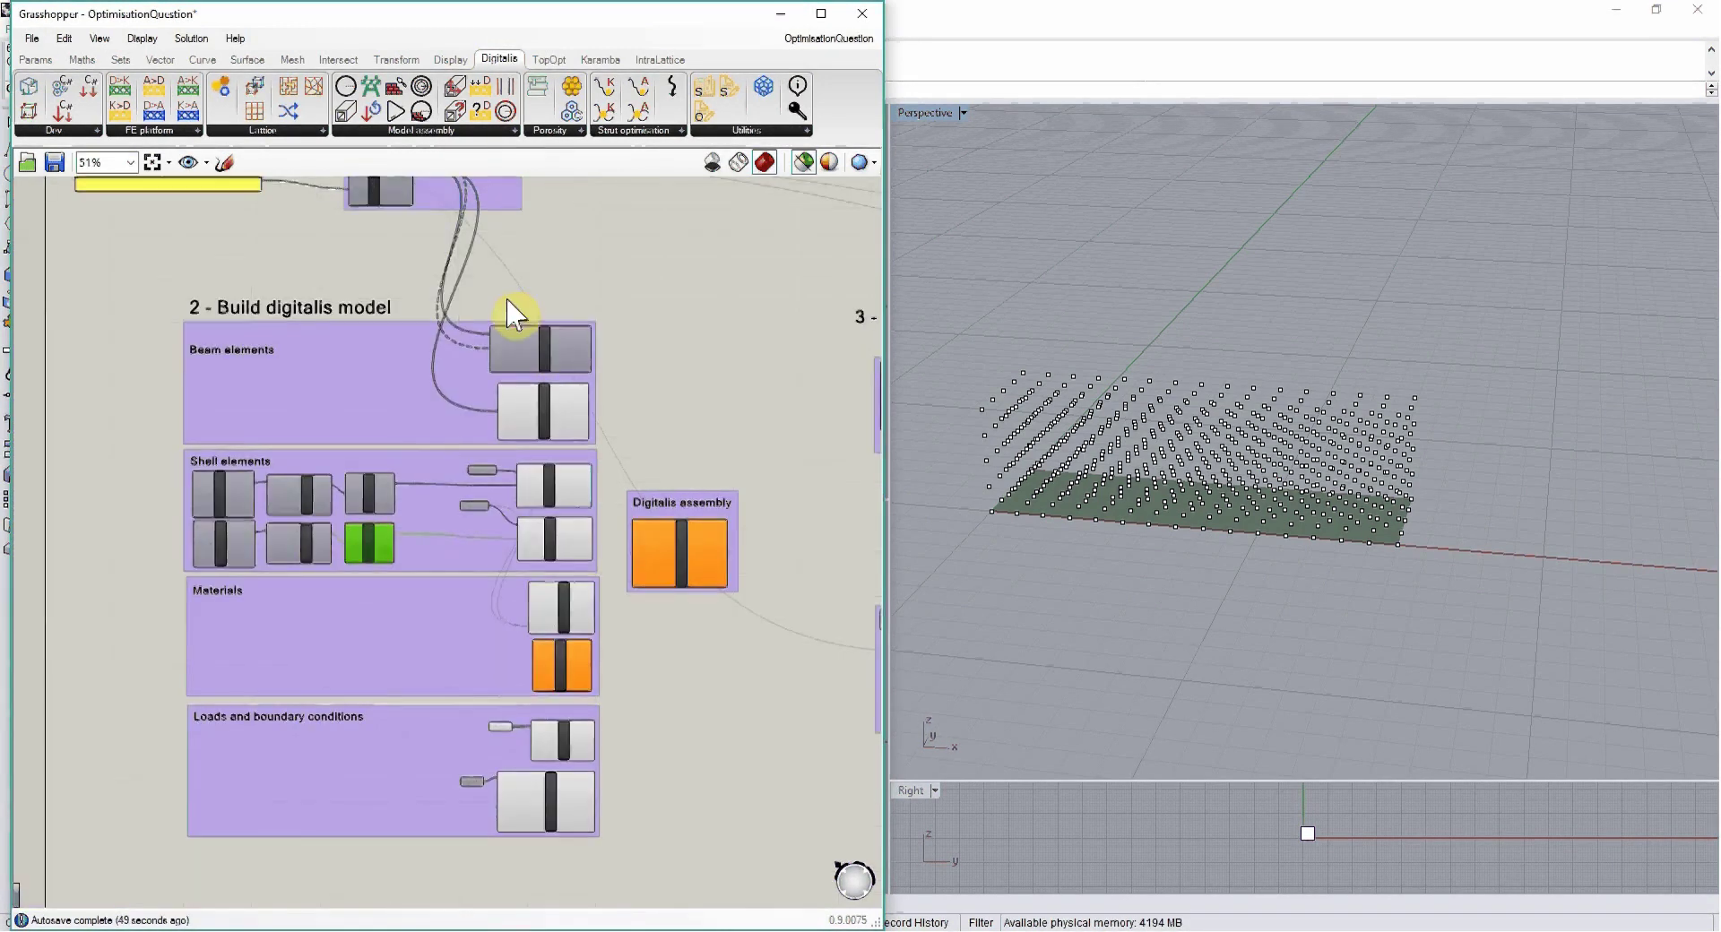
scroll(435, 224, "up", 1)
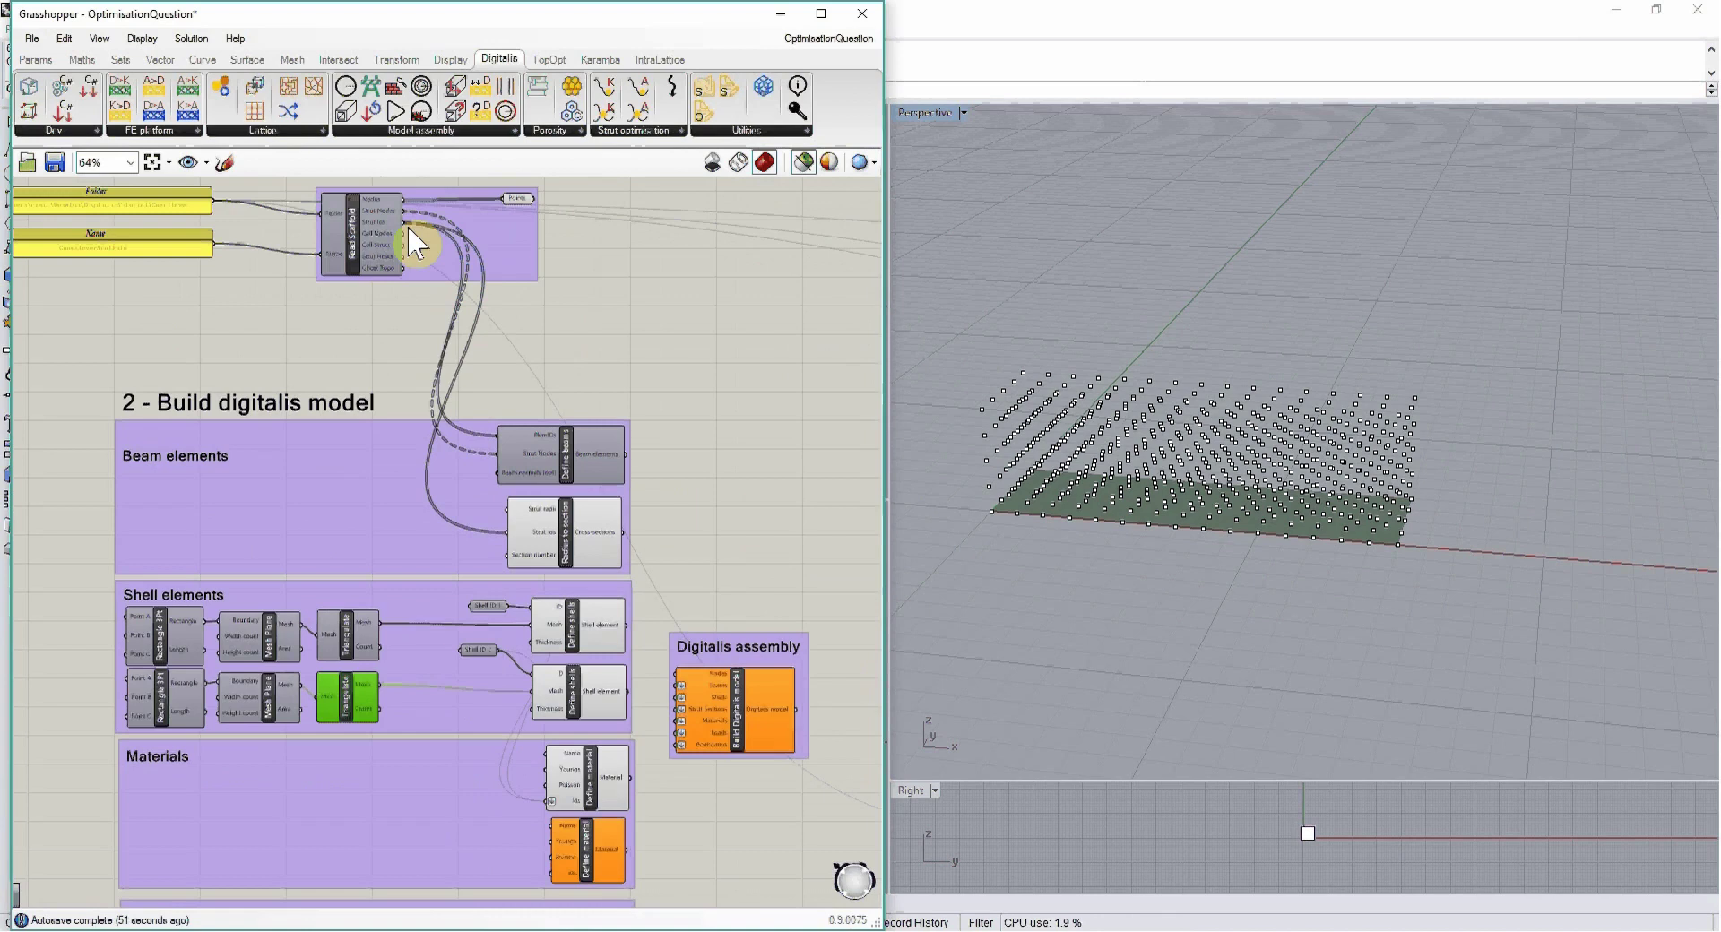
left_click_drag(405, 222, 551, 872)
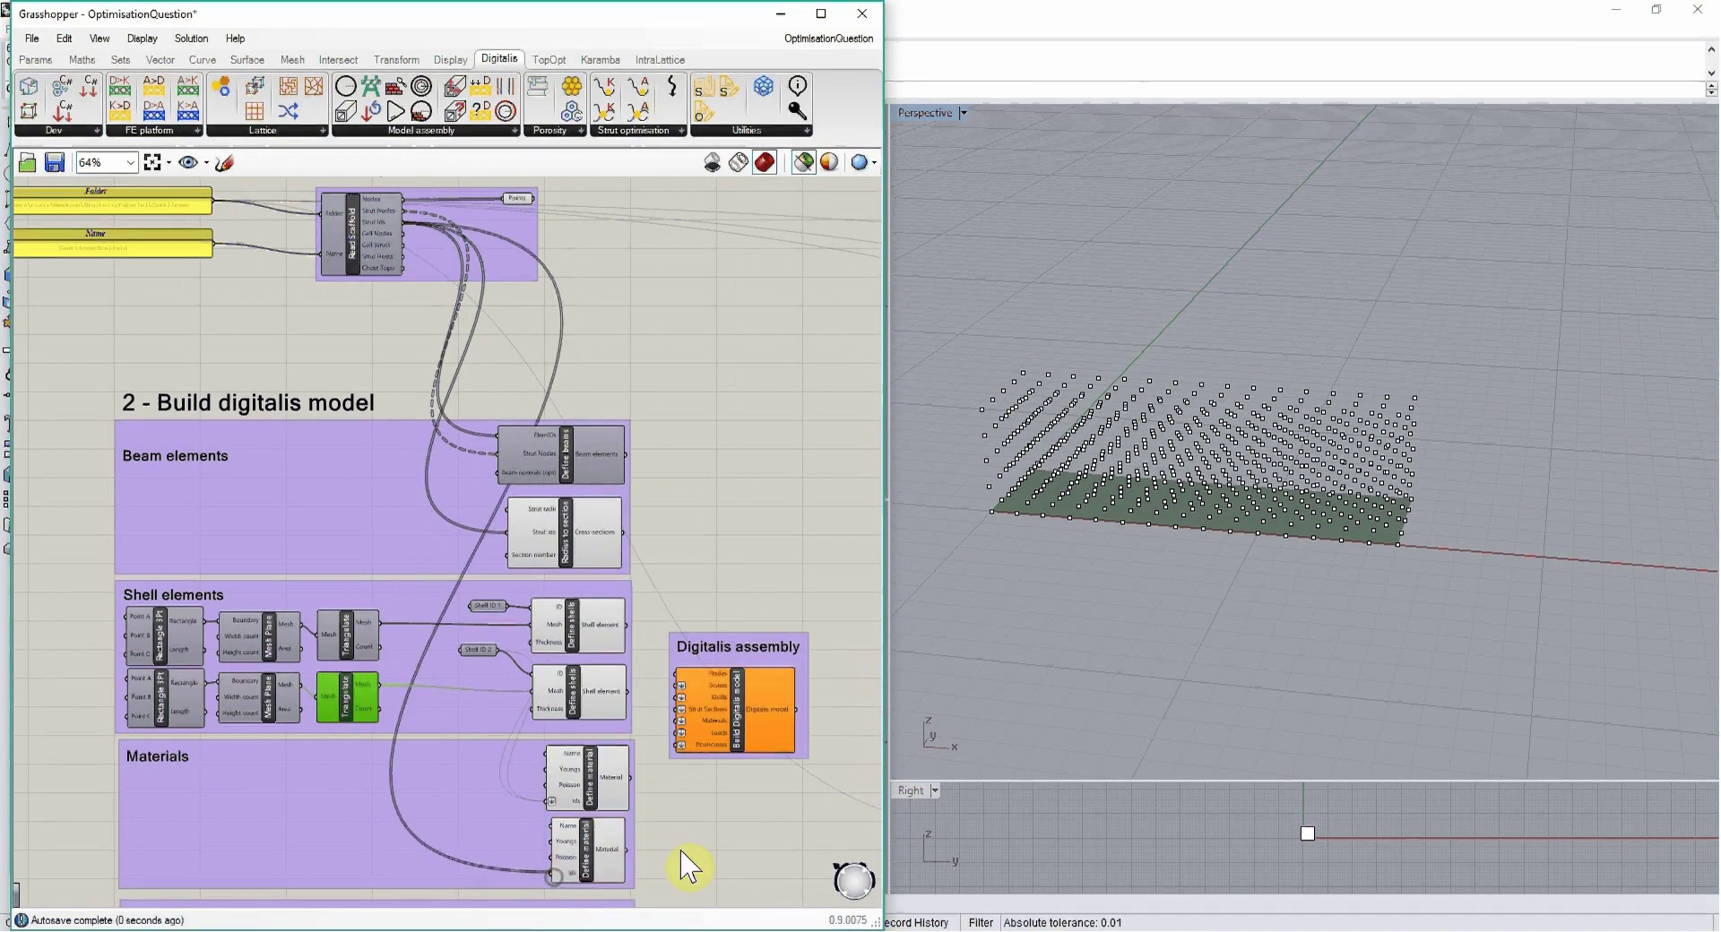
scroll(707, 828, "down", 1)
right_click_drag(711, 825, 549, 756)
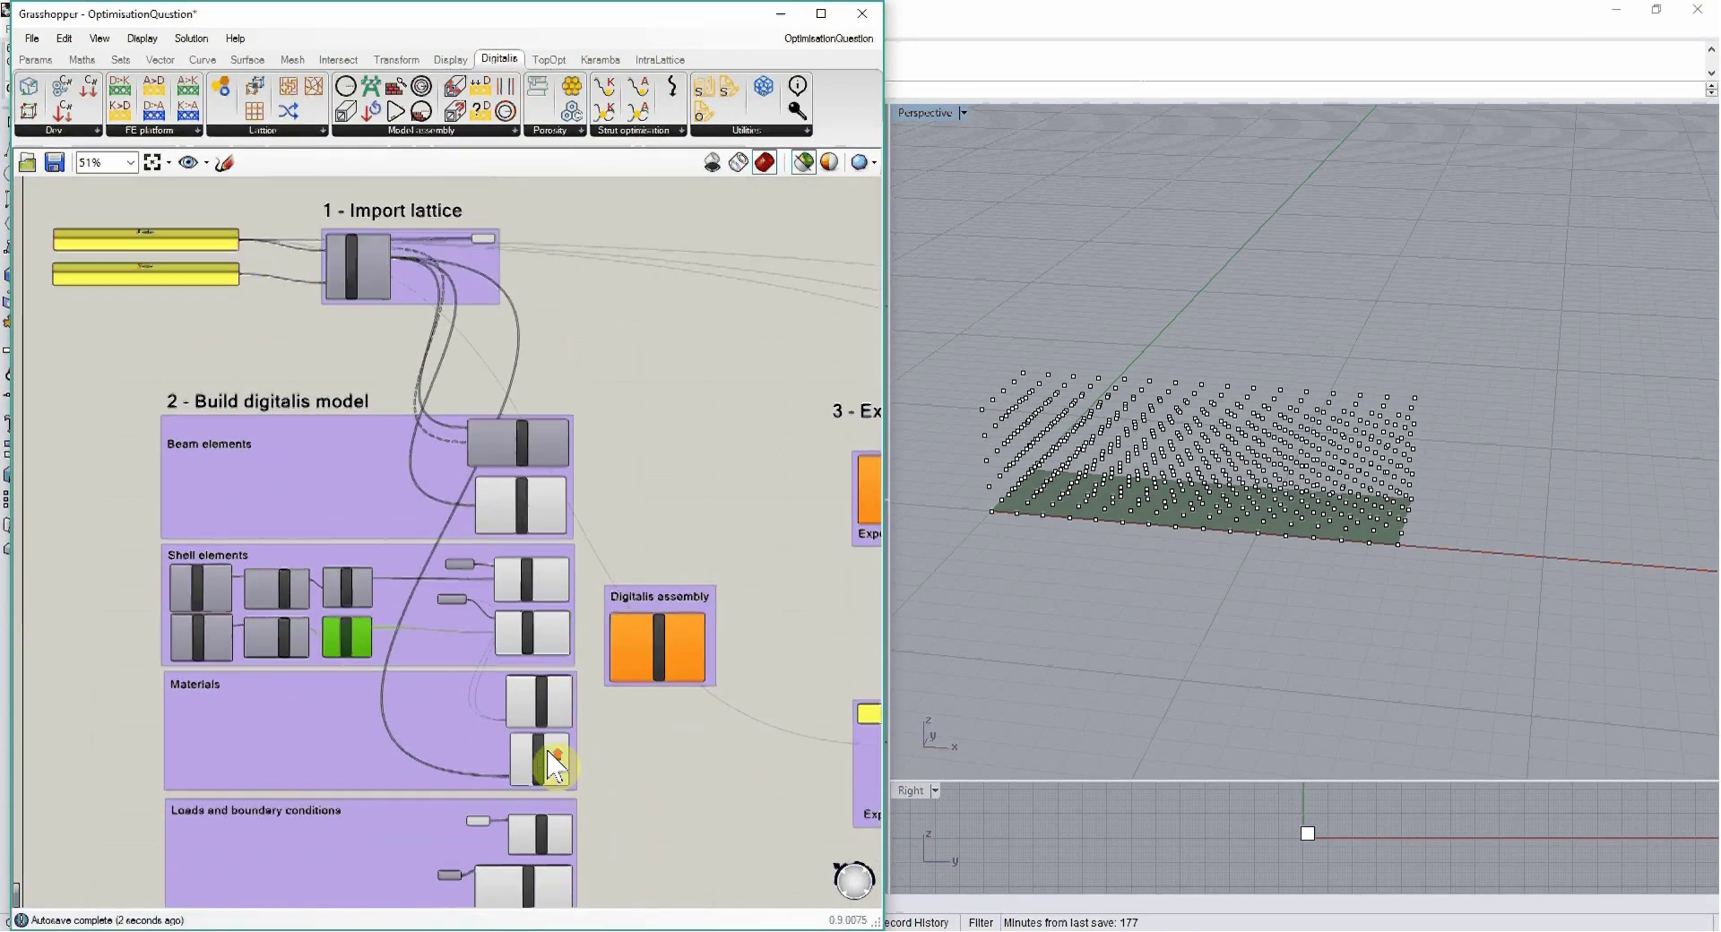
Step: Examine the points feeding Define Boundaries in the Rhino perspective view, along with that component's fixed displacement and rotation inputs
scroll(668, 771, "up", 2)
right_click_drag(671, 773, 745, 566)
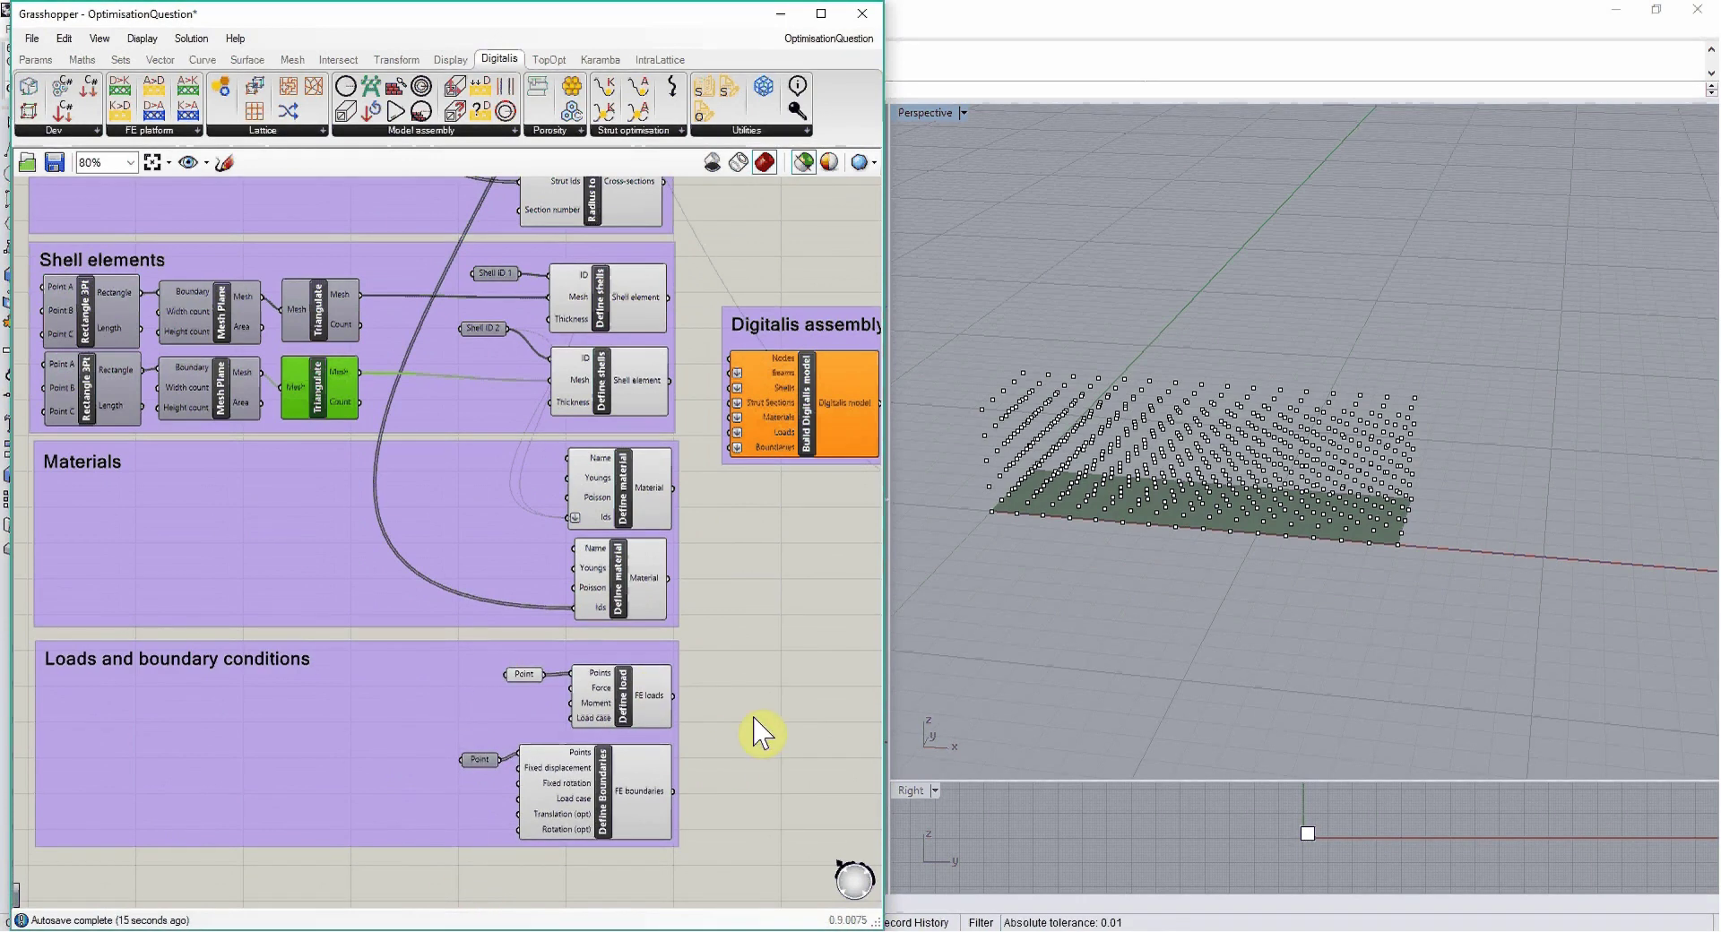
left_click(480, 759)
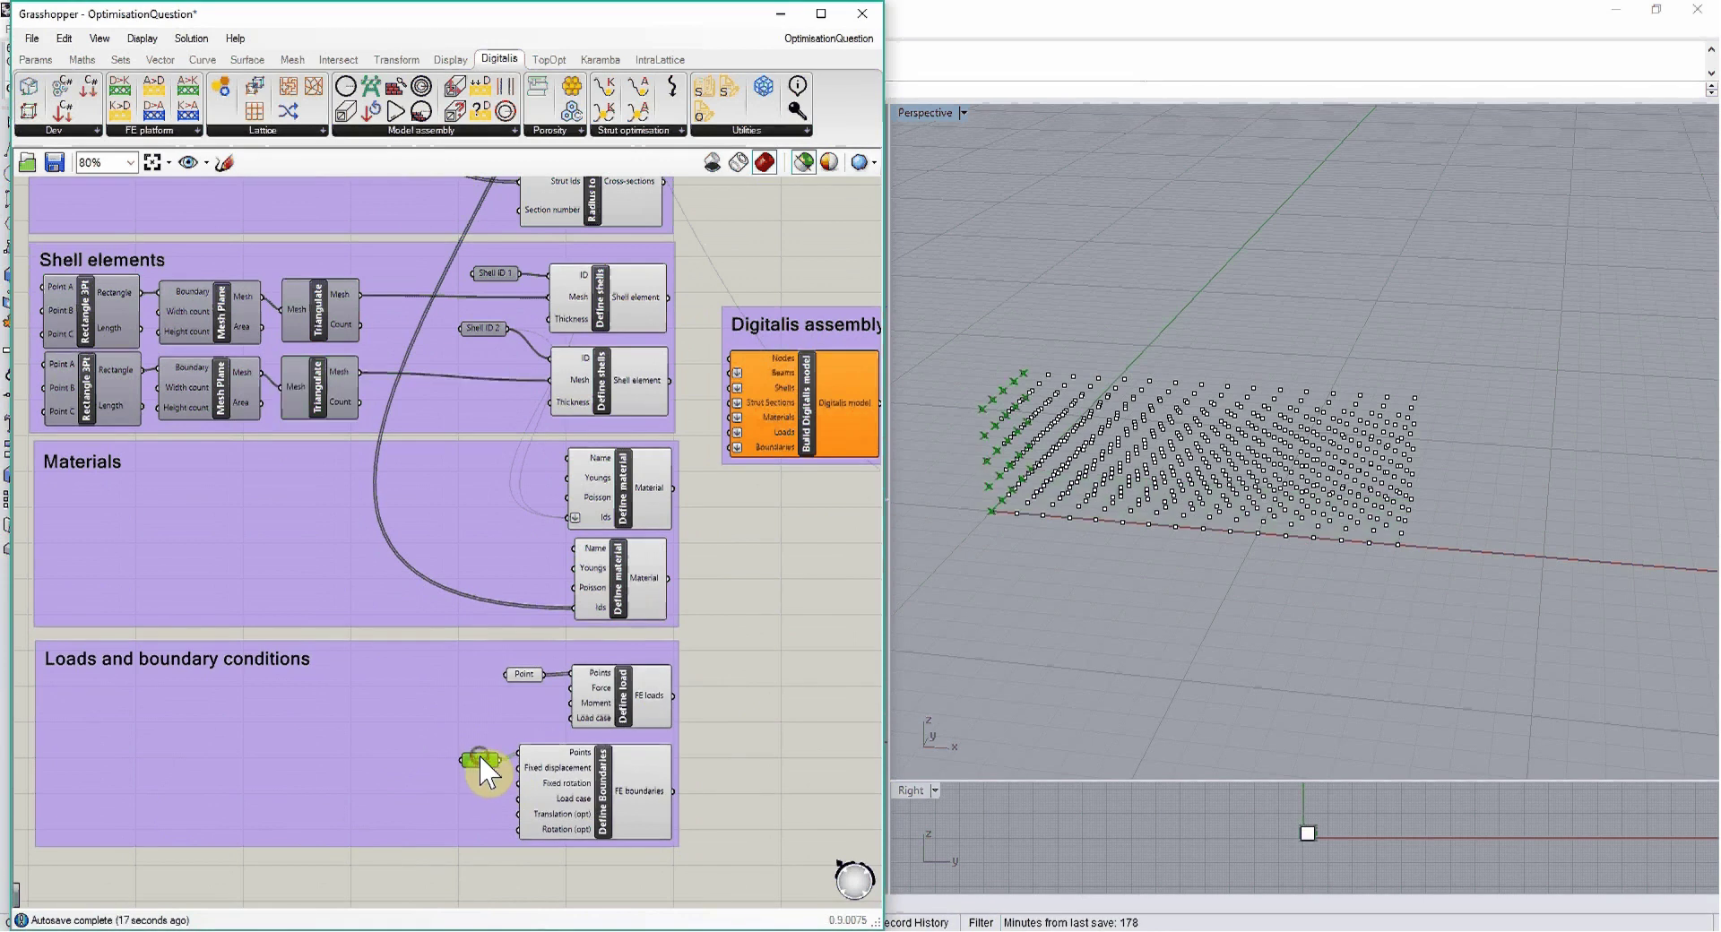
right_click_drag(1141, 568, 1177, 532)
scroll(615, 798, "up", 4)
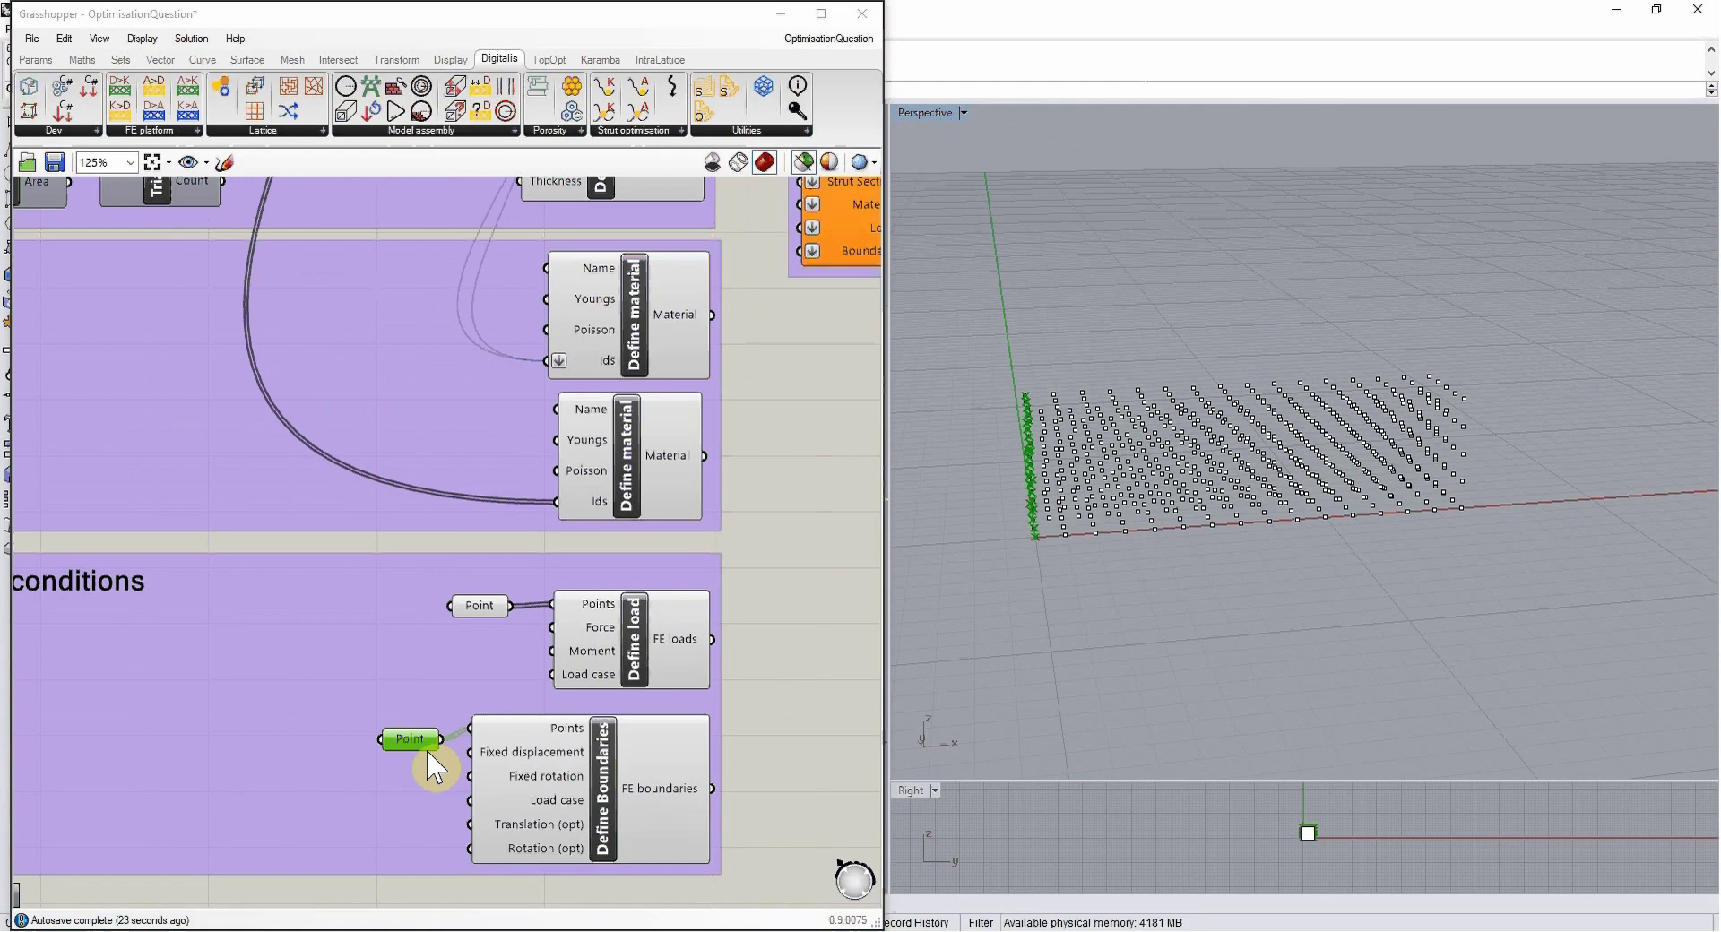
mouse_move(413, 743)
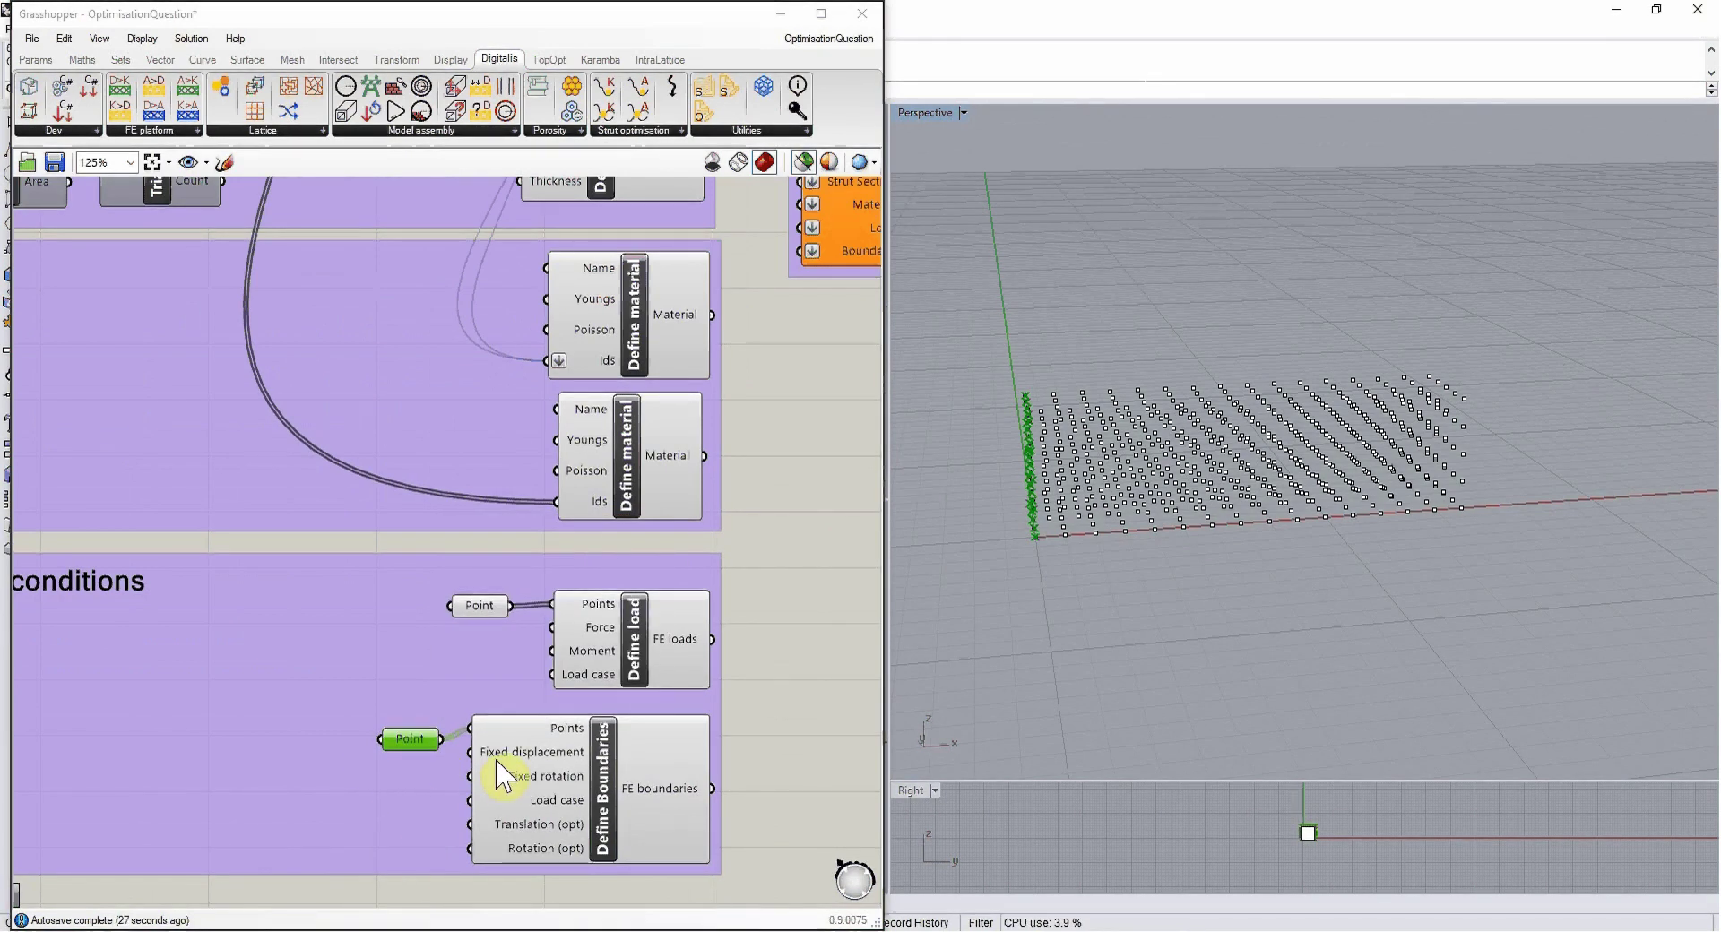
mouse_move(496, 758)
mouse_move(545, 787)
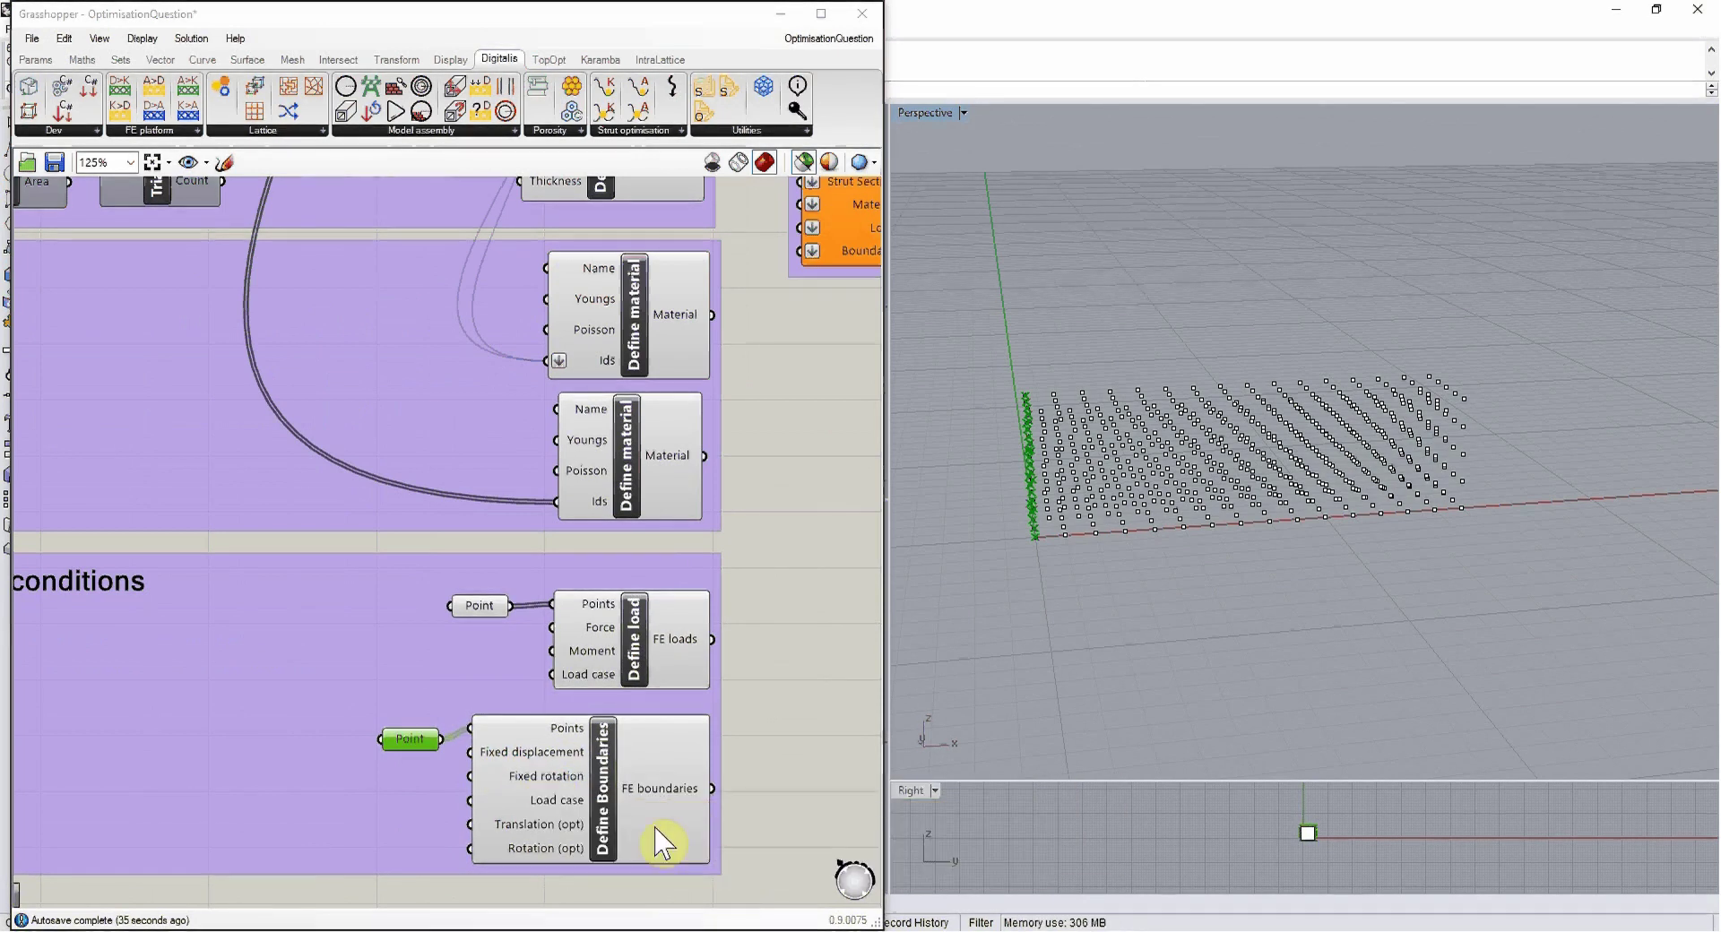
right_click_drag(1213, 690, 1273, 630)
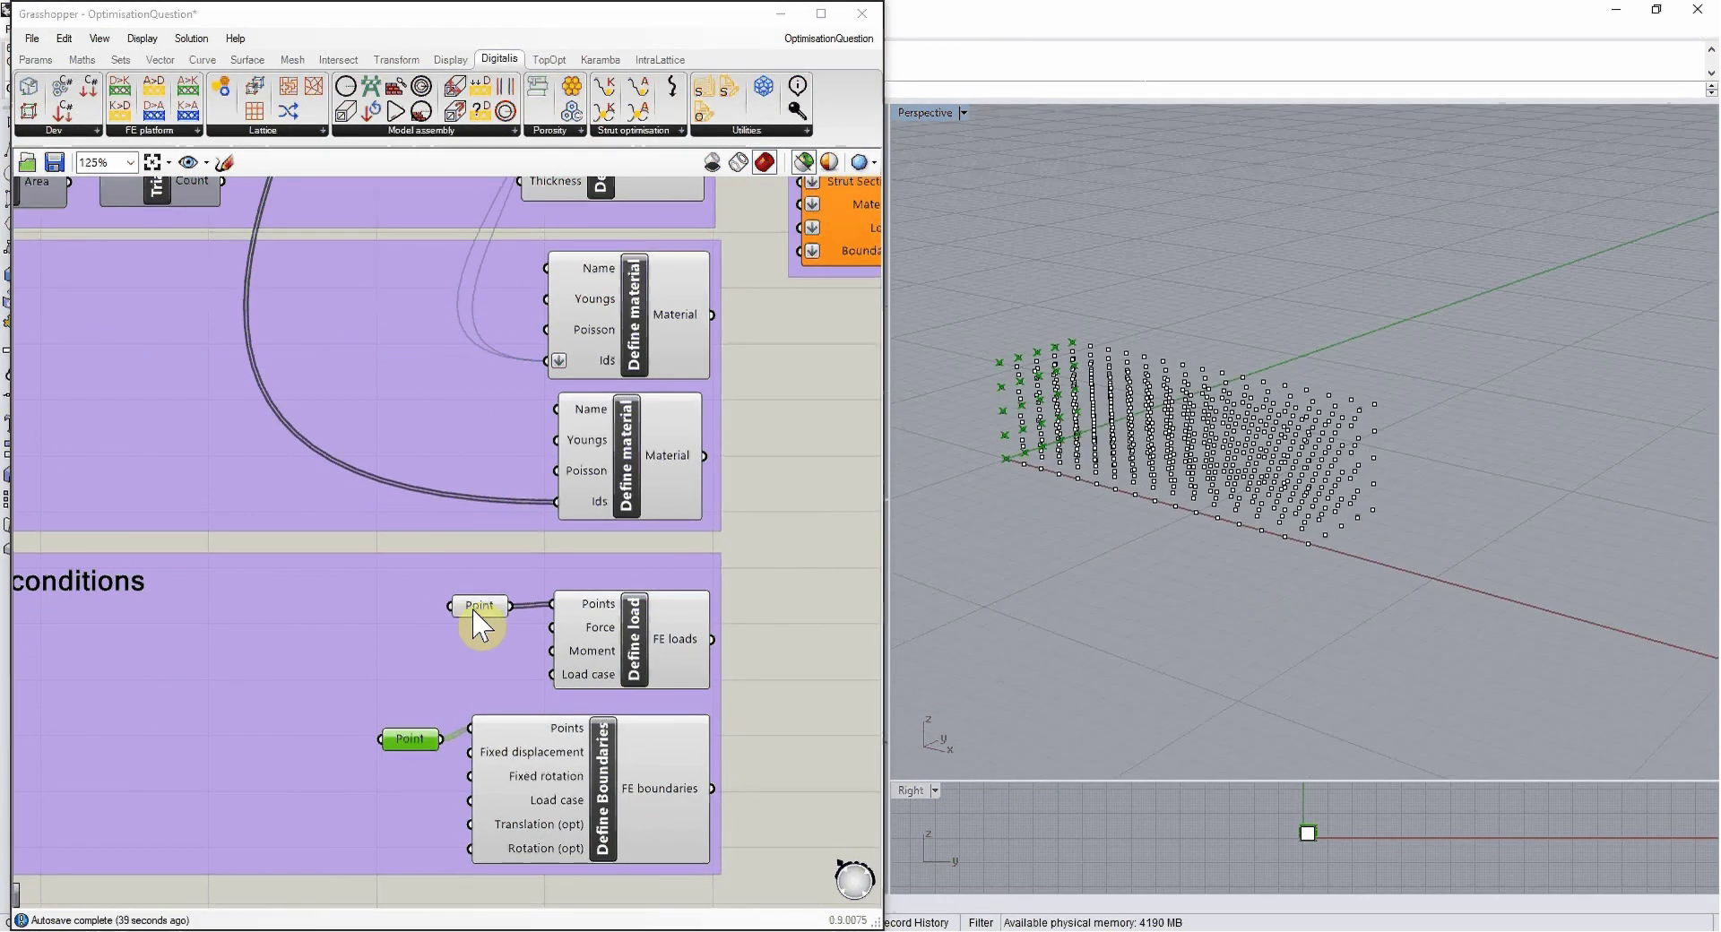
Step: Examine the points feeding Define load in the perspective view and check the vector stored in its Force input
left_click(477, 607)
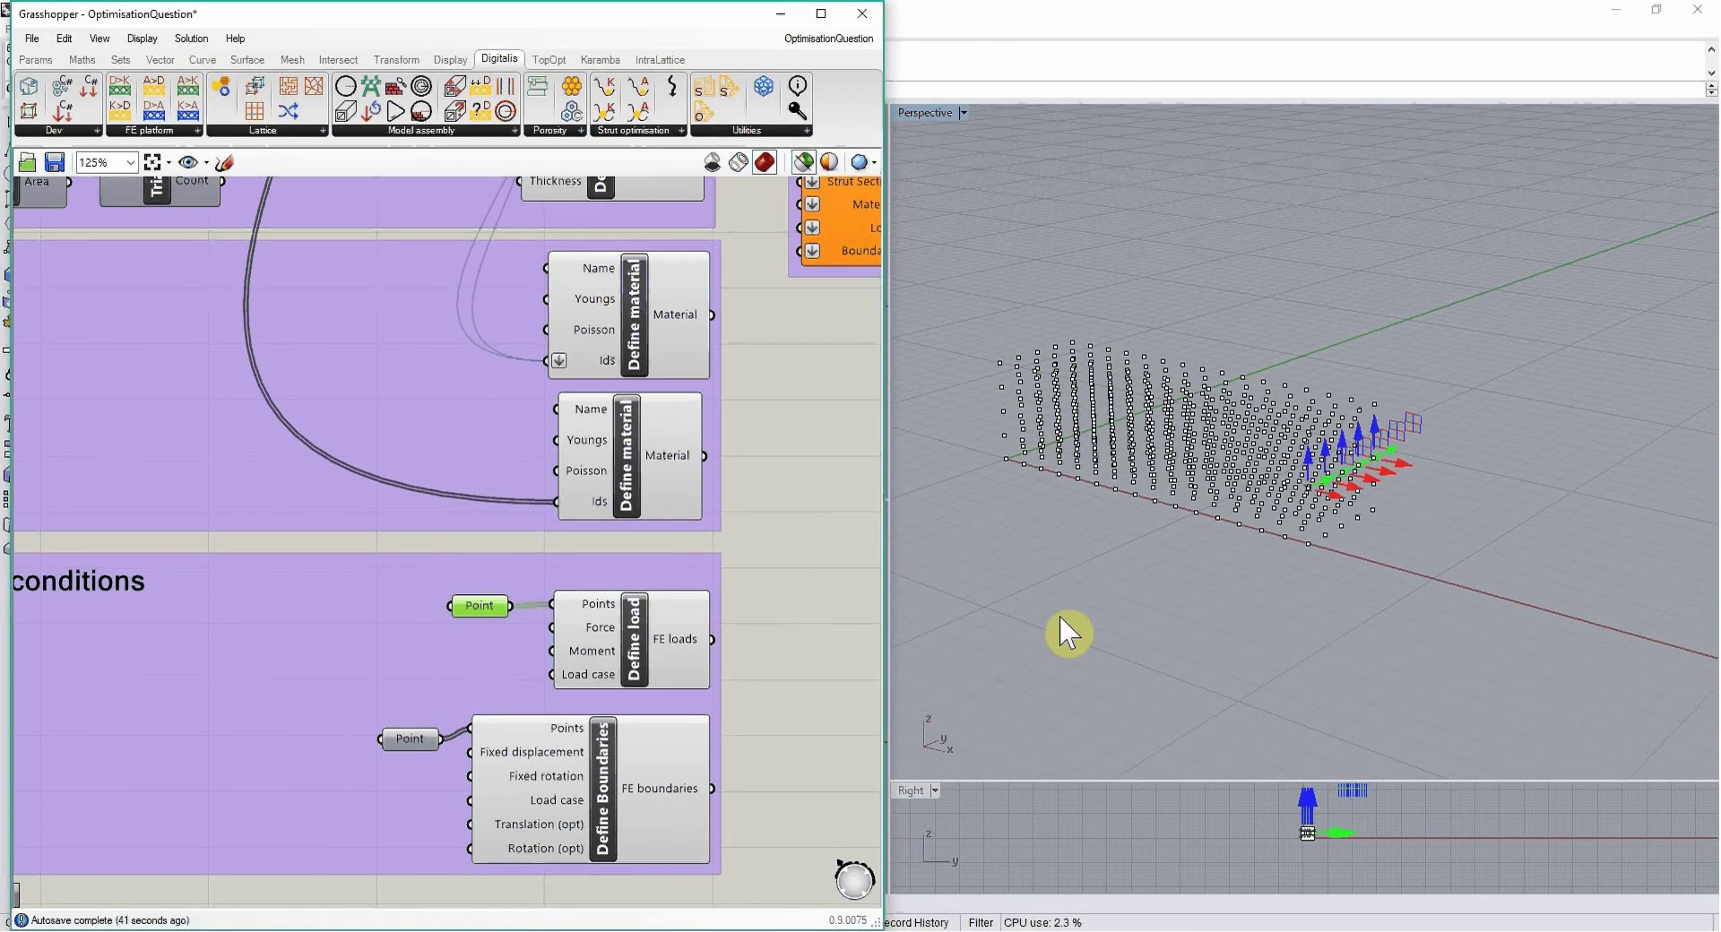
right_click_drag(1087, 615, 1183, 545)
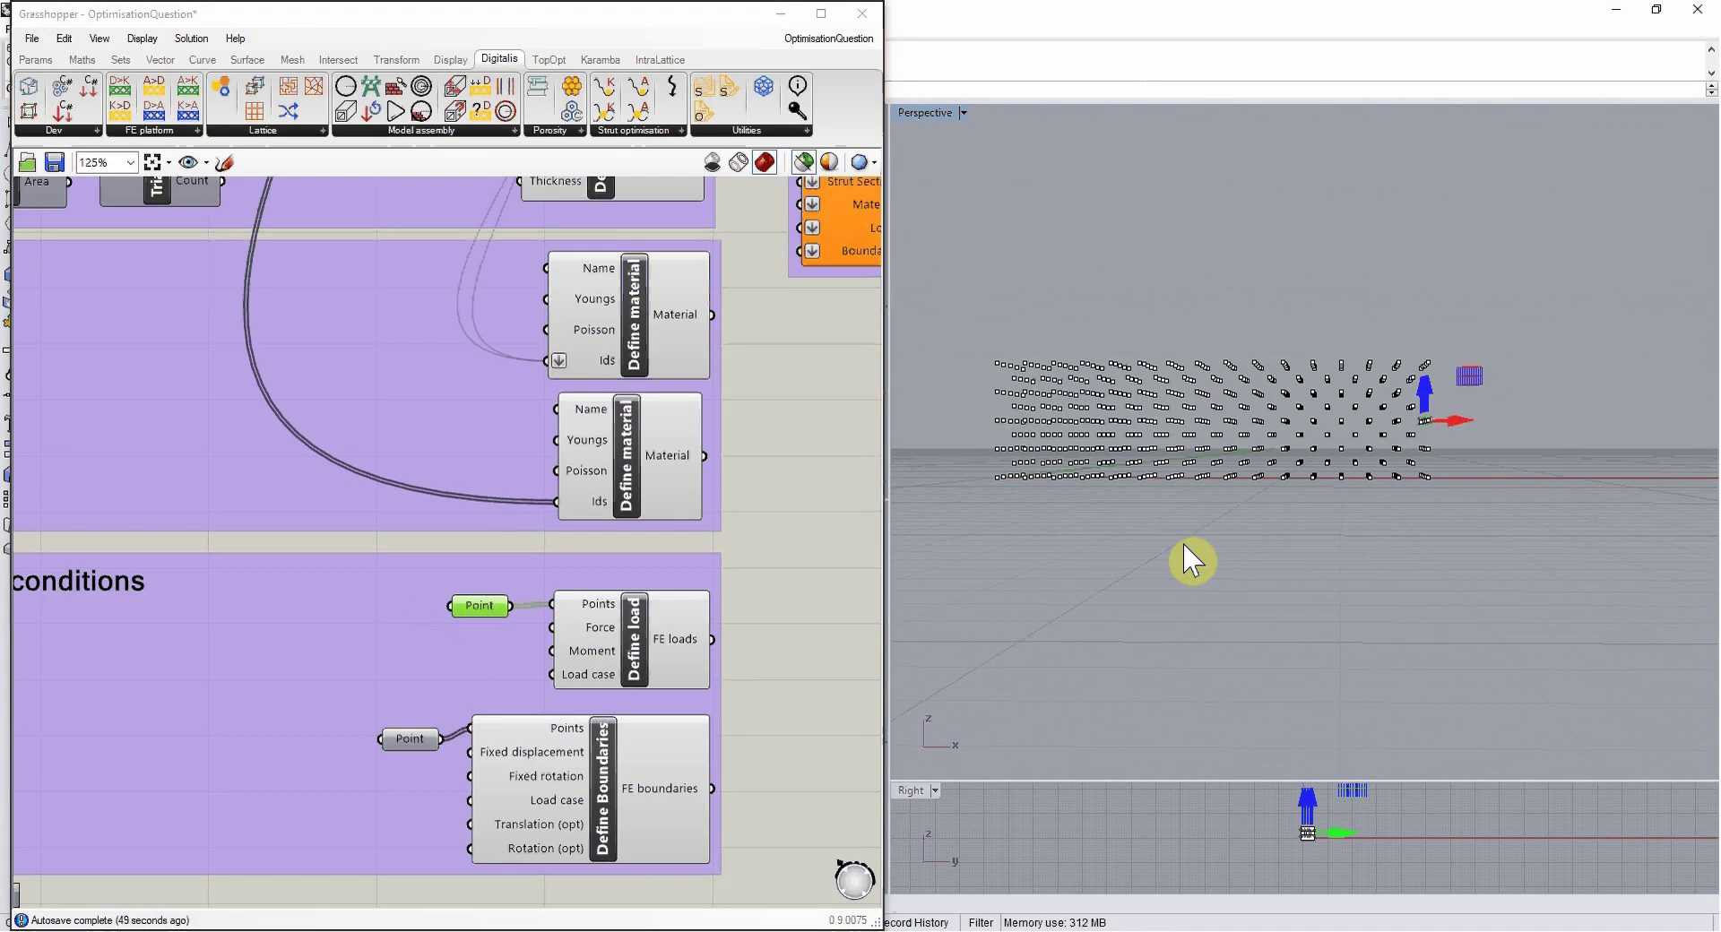
left_click(624, 657)
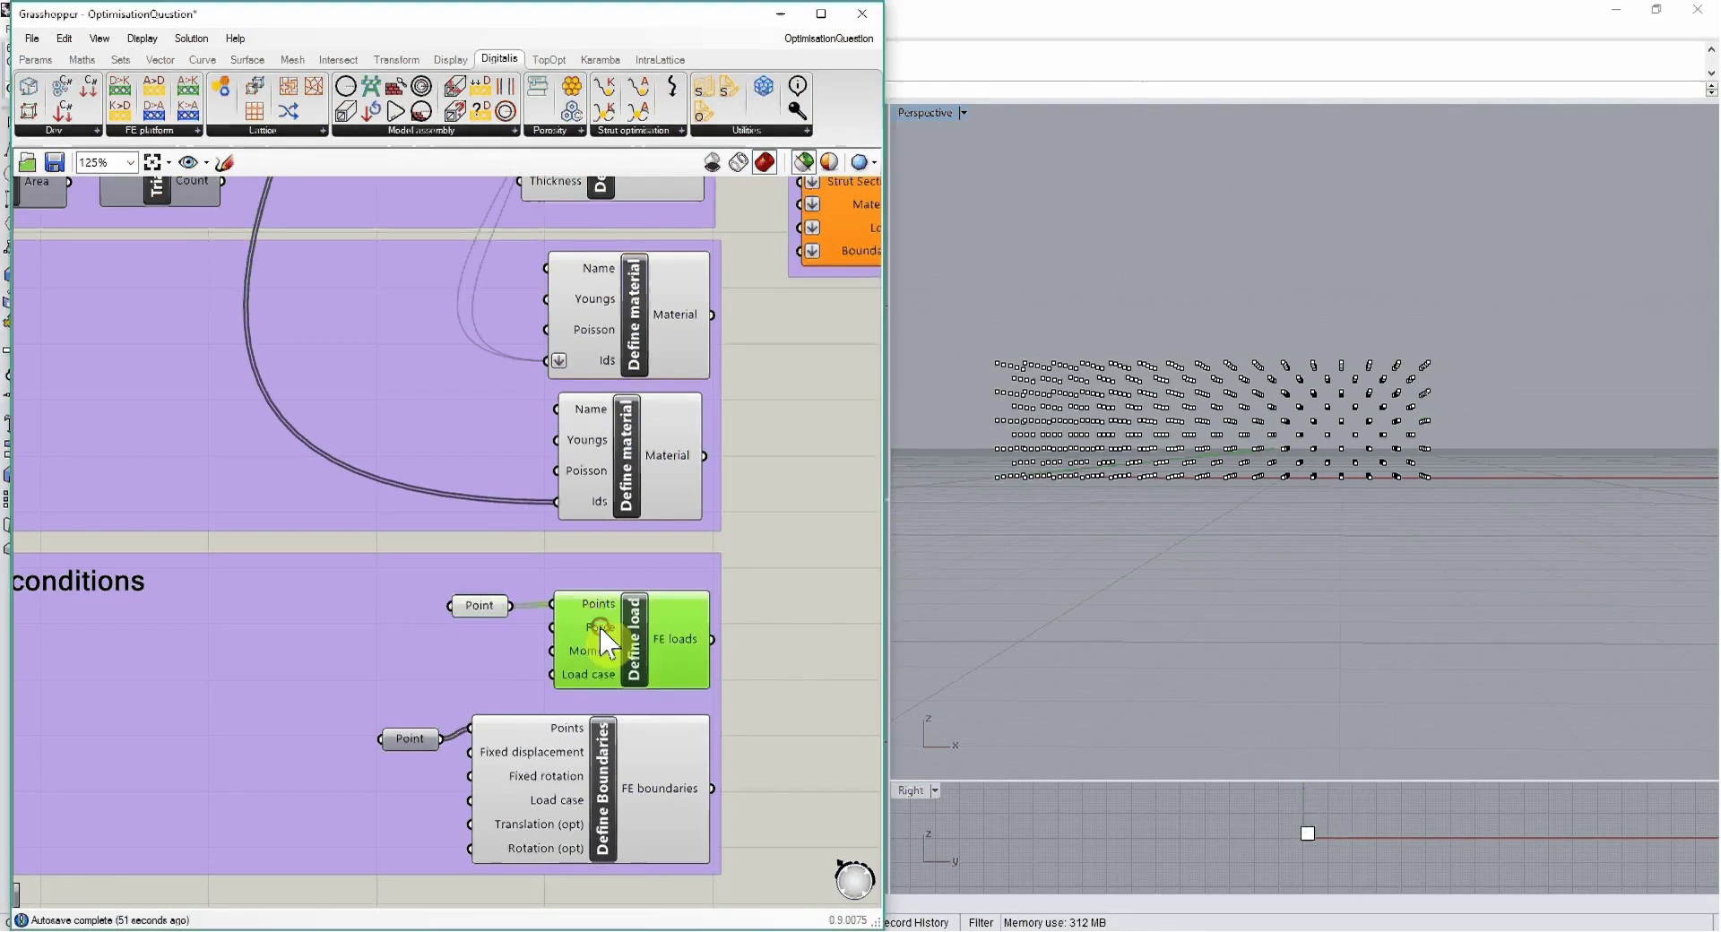
right_click(599, 628)
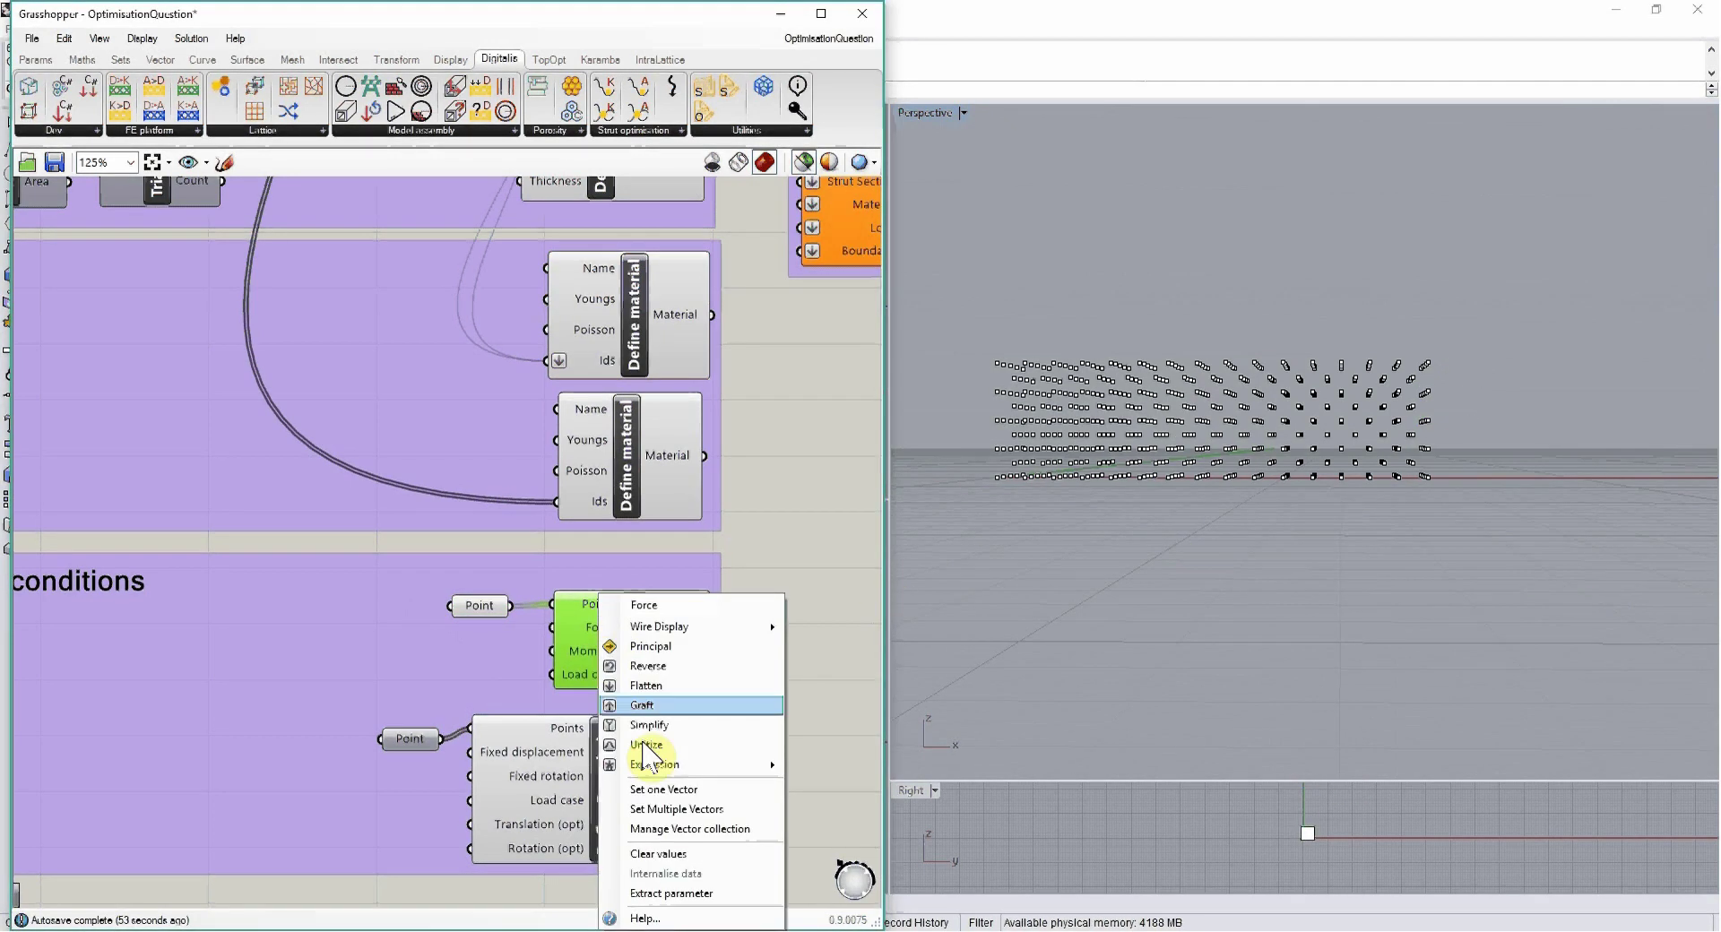
left_click(699, 829)
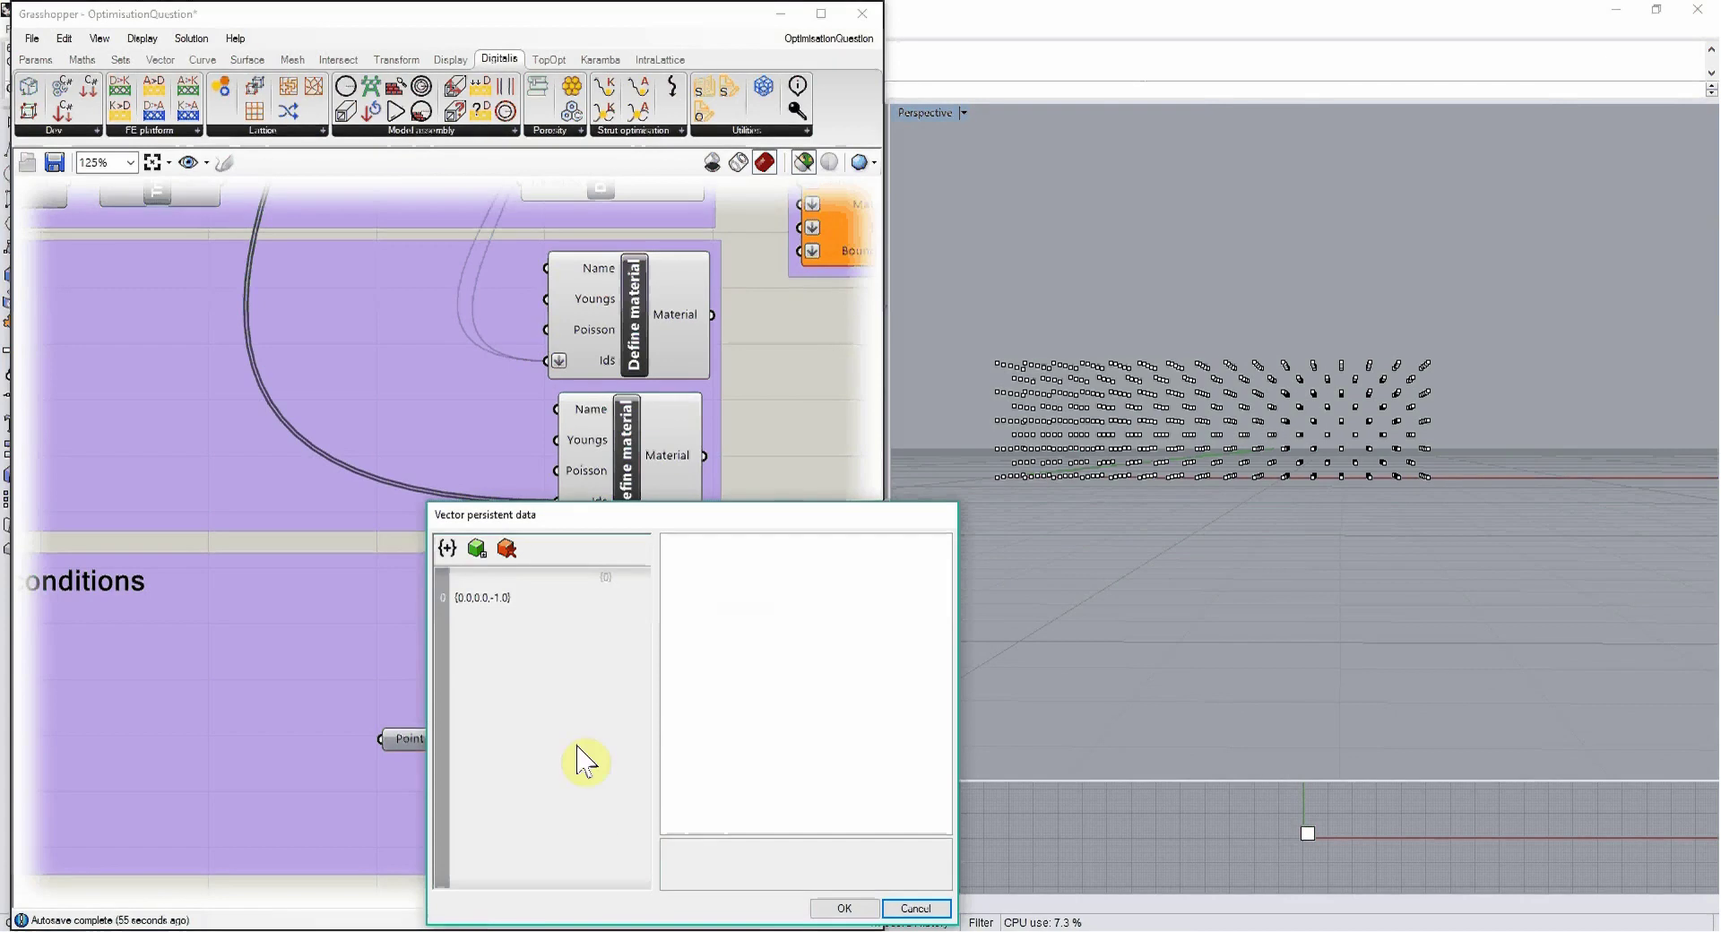
double_click(459, 601)
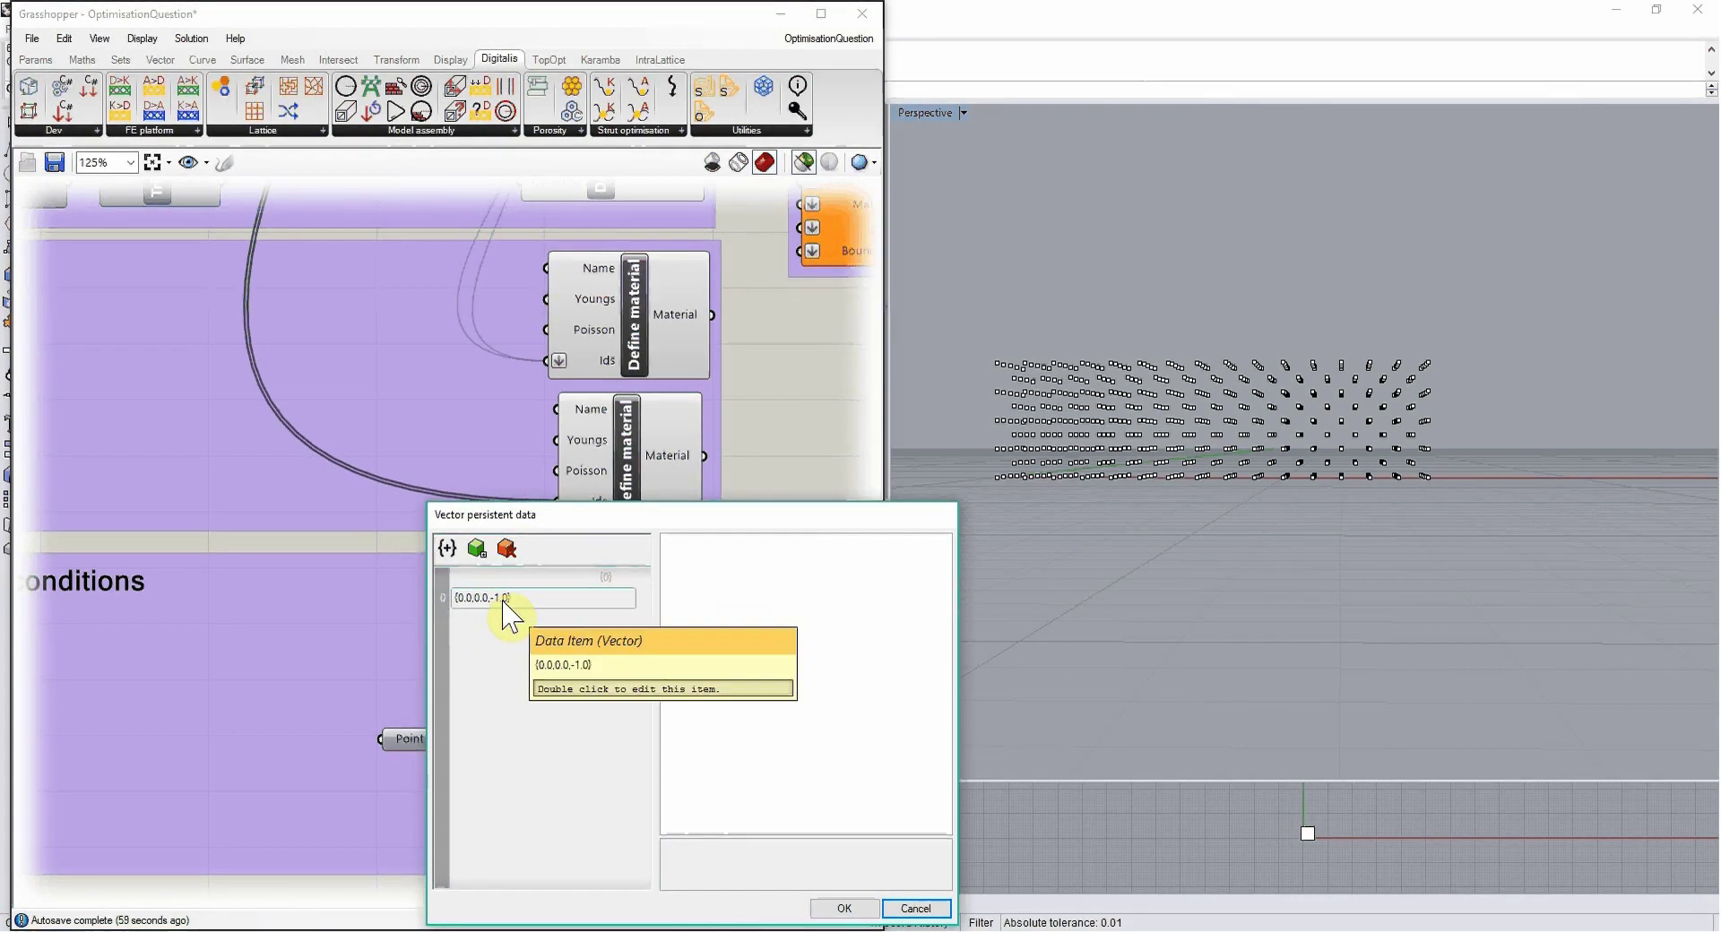
left_click(866, 908)
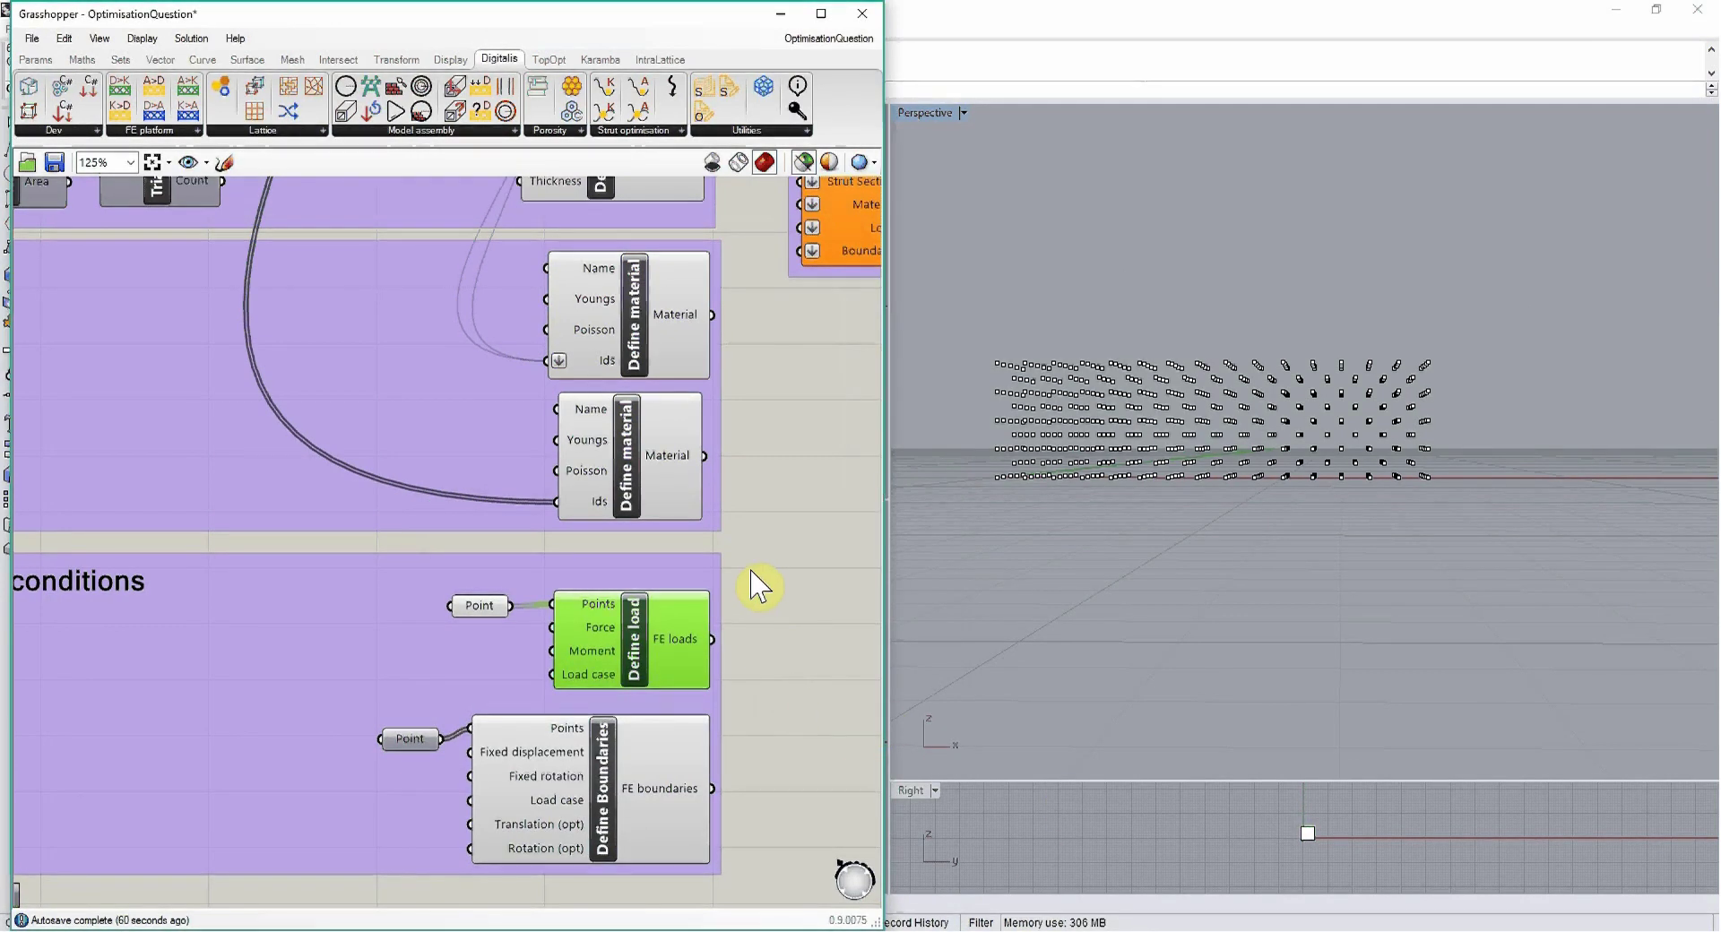
Step: Connect the FE boundaries output to the Boundaries input of Build Digitalis model, and the FE loads output to its Loads input
scroll(760, 591, "down", 2)
right_click_drag(765, 573, 589, 665)
scroll(605, 612, "down", 1)
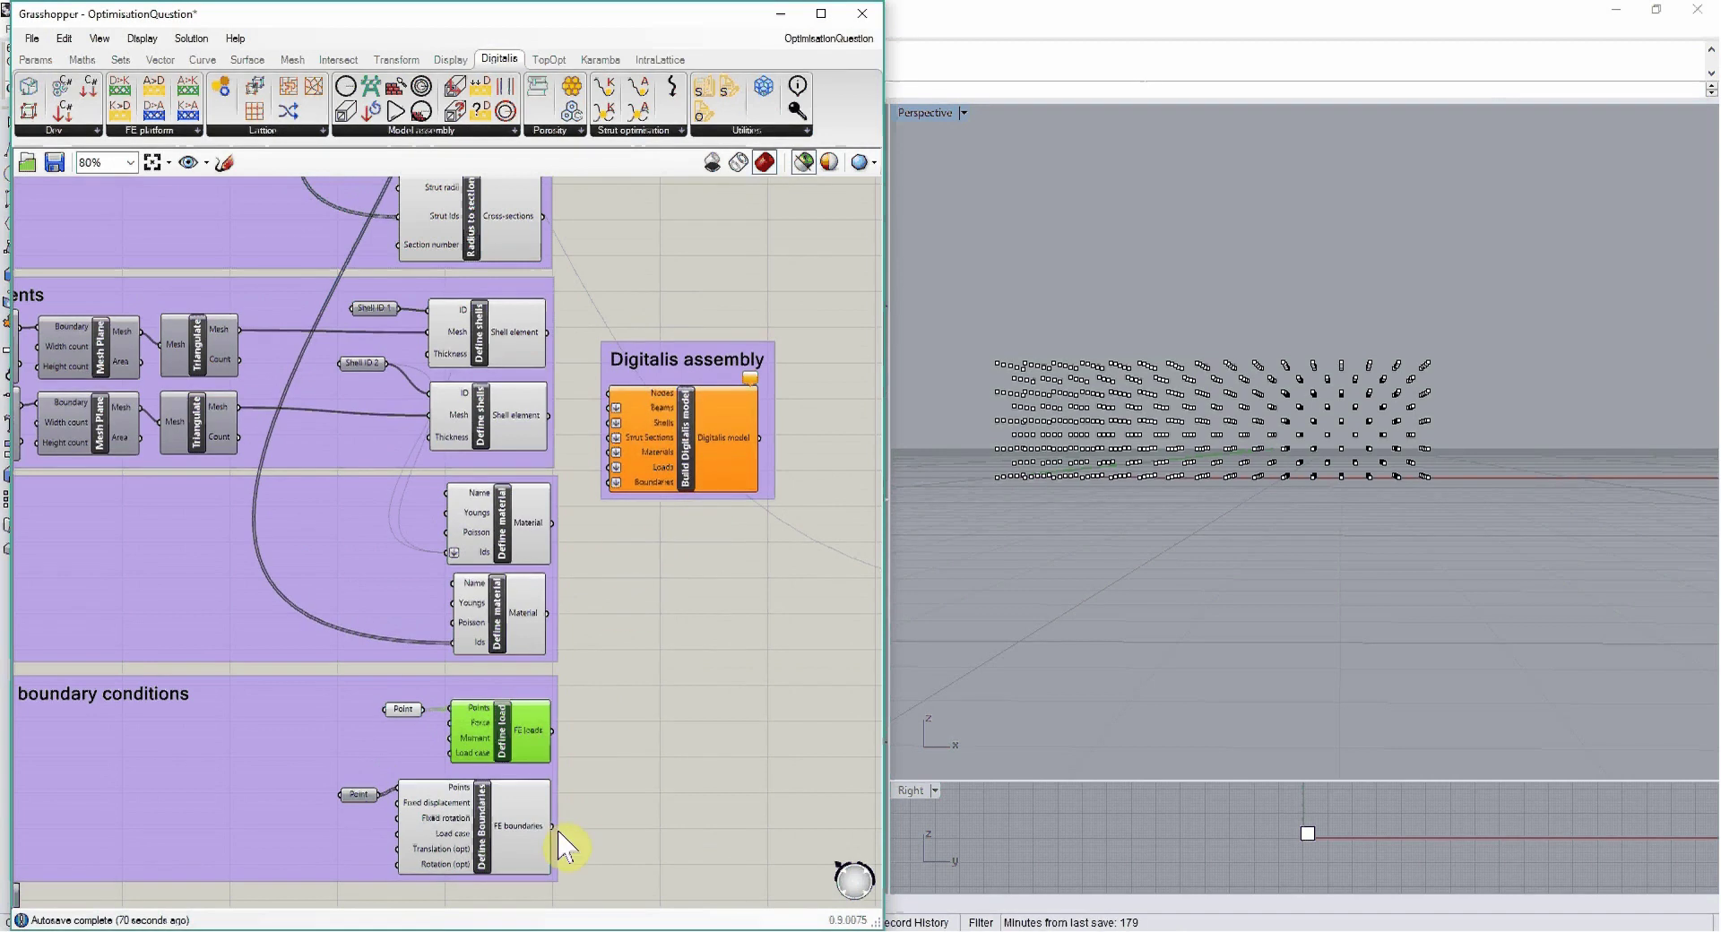
left_click_drag(550, 825, 608, 493)
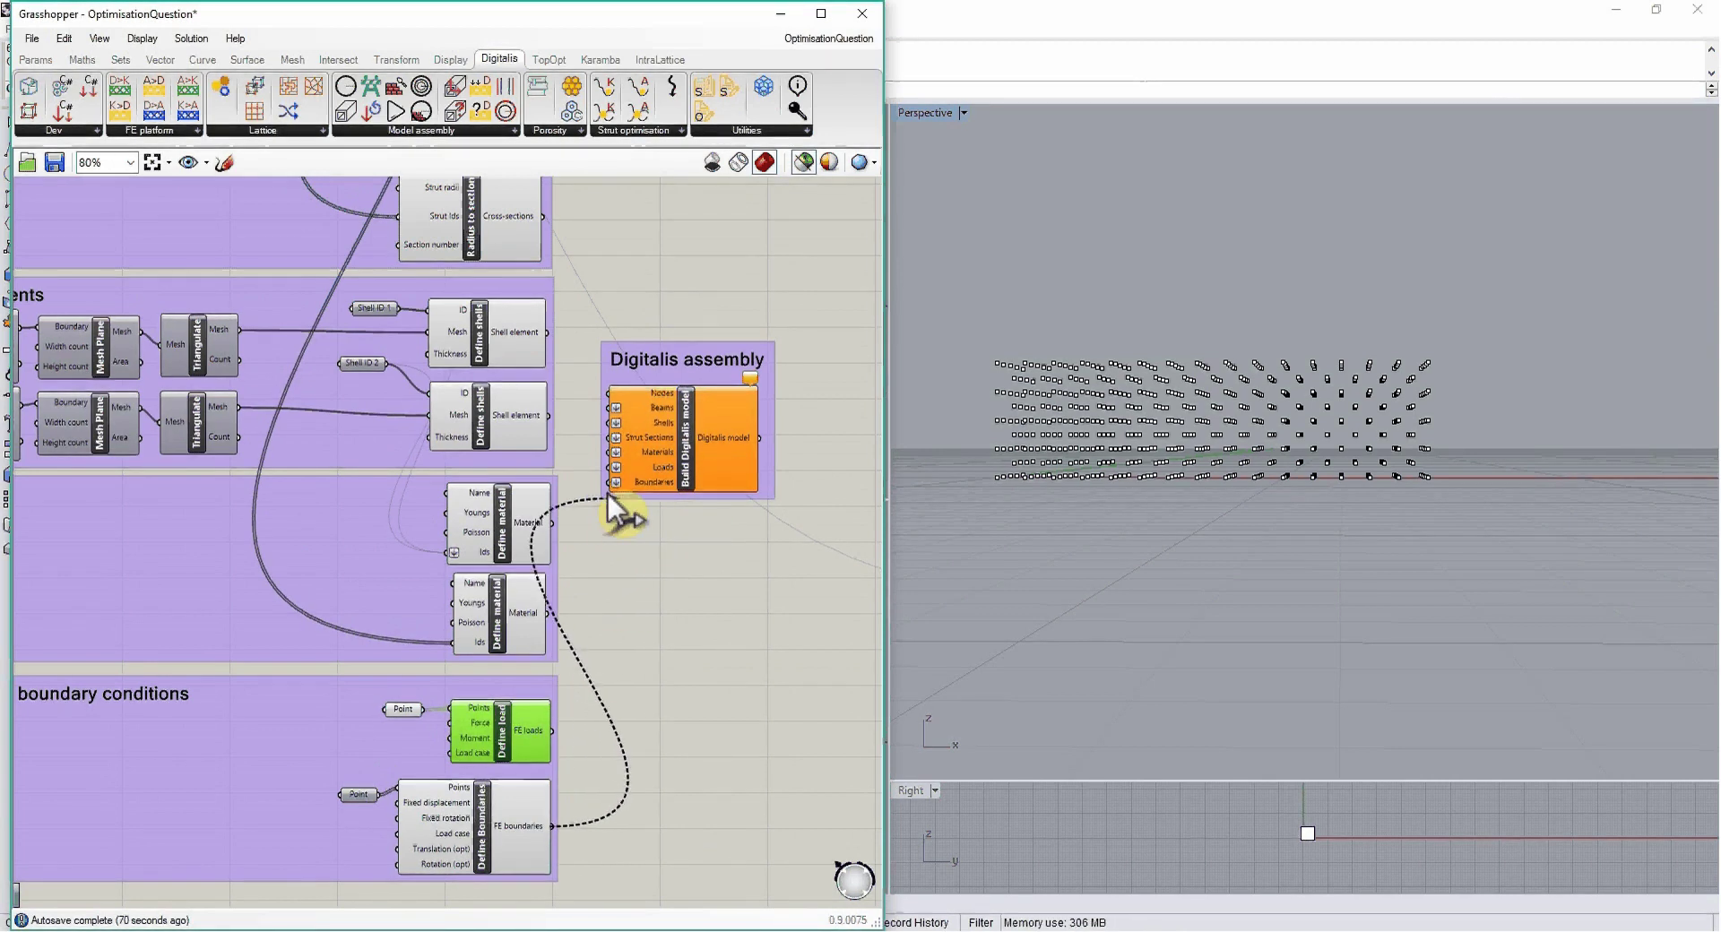
right_click(557, 710)
left_click(551, 737)
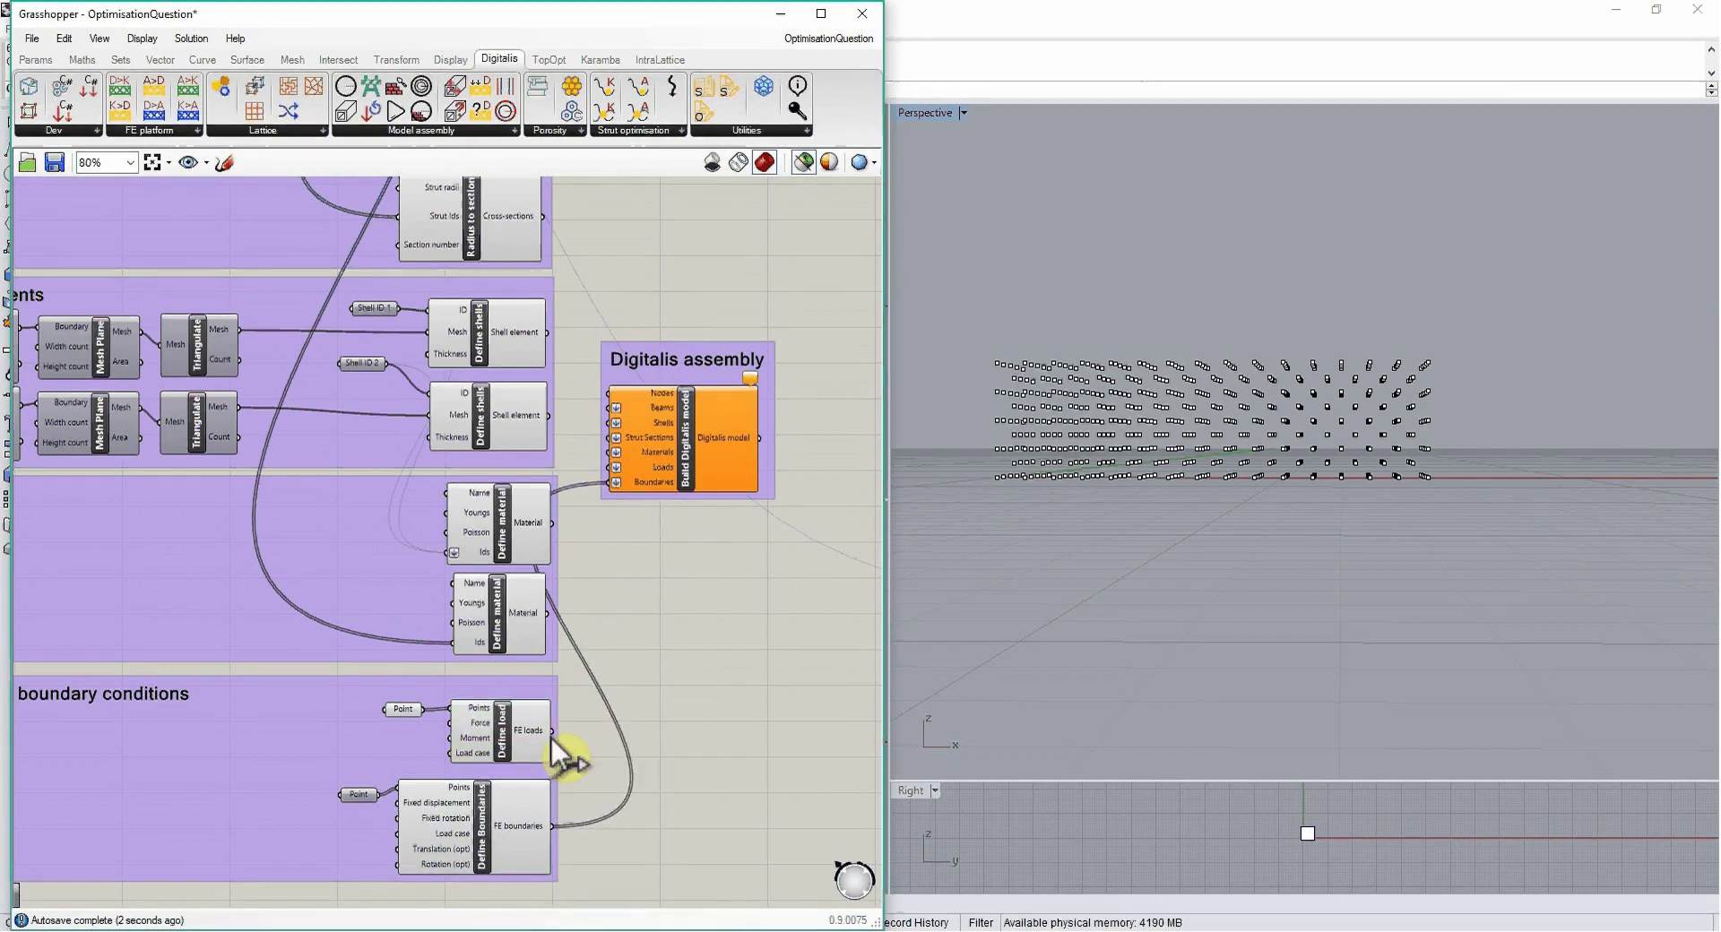
left_click_drag(552, 737, 609, 467)
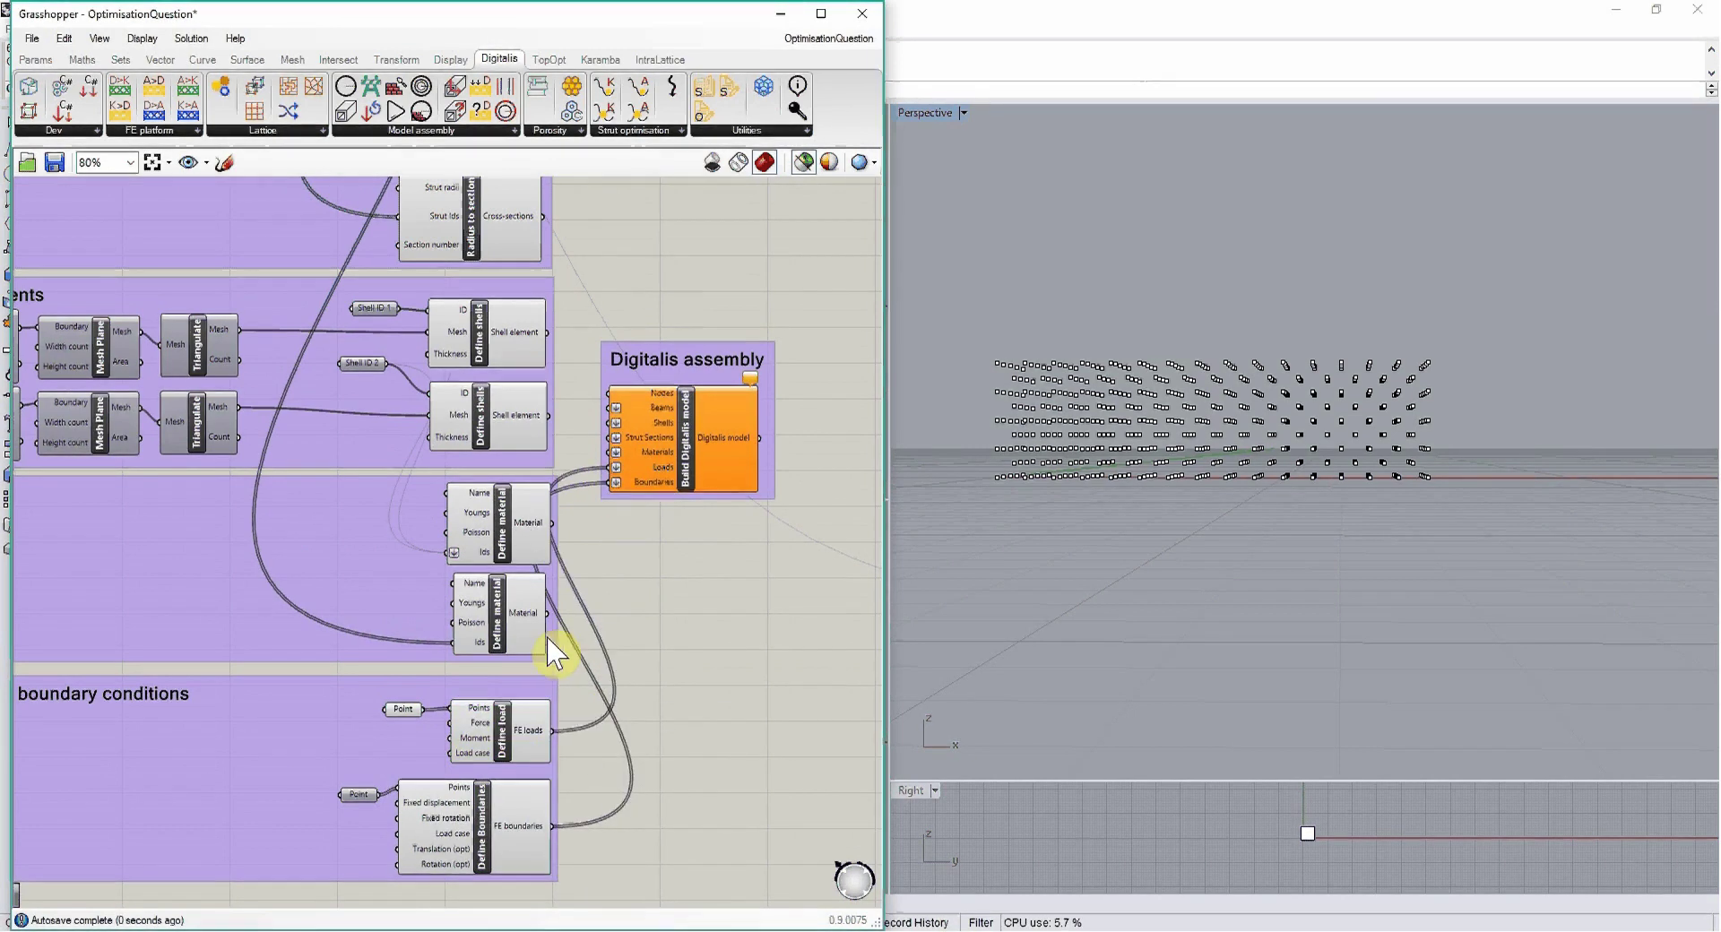
Step: Connect both Material outputs to the Materials input of Build Digitalis model, and both Shell element outputs to its Shells input
left_click_drag(546, 614, 615, 451)
left_click_drag(556, 529, 615, 424, "shift")
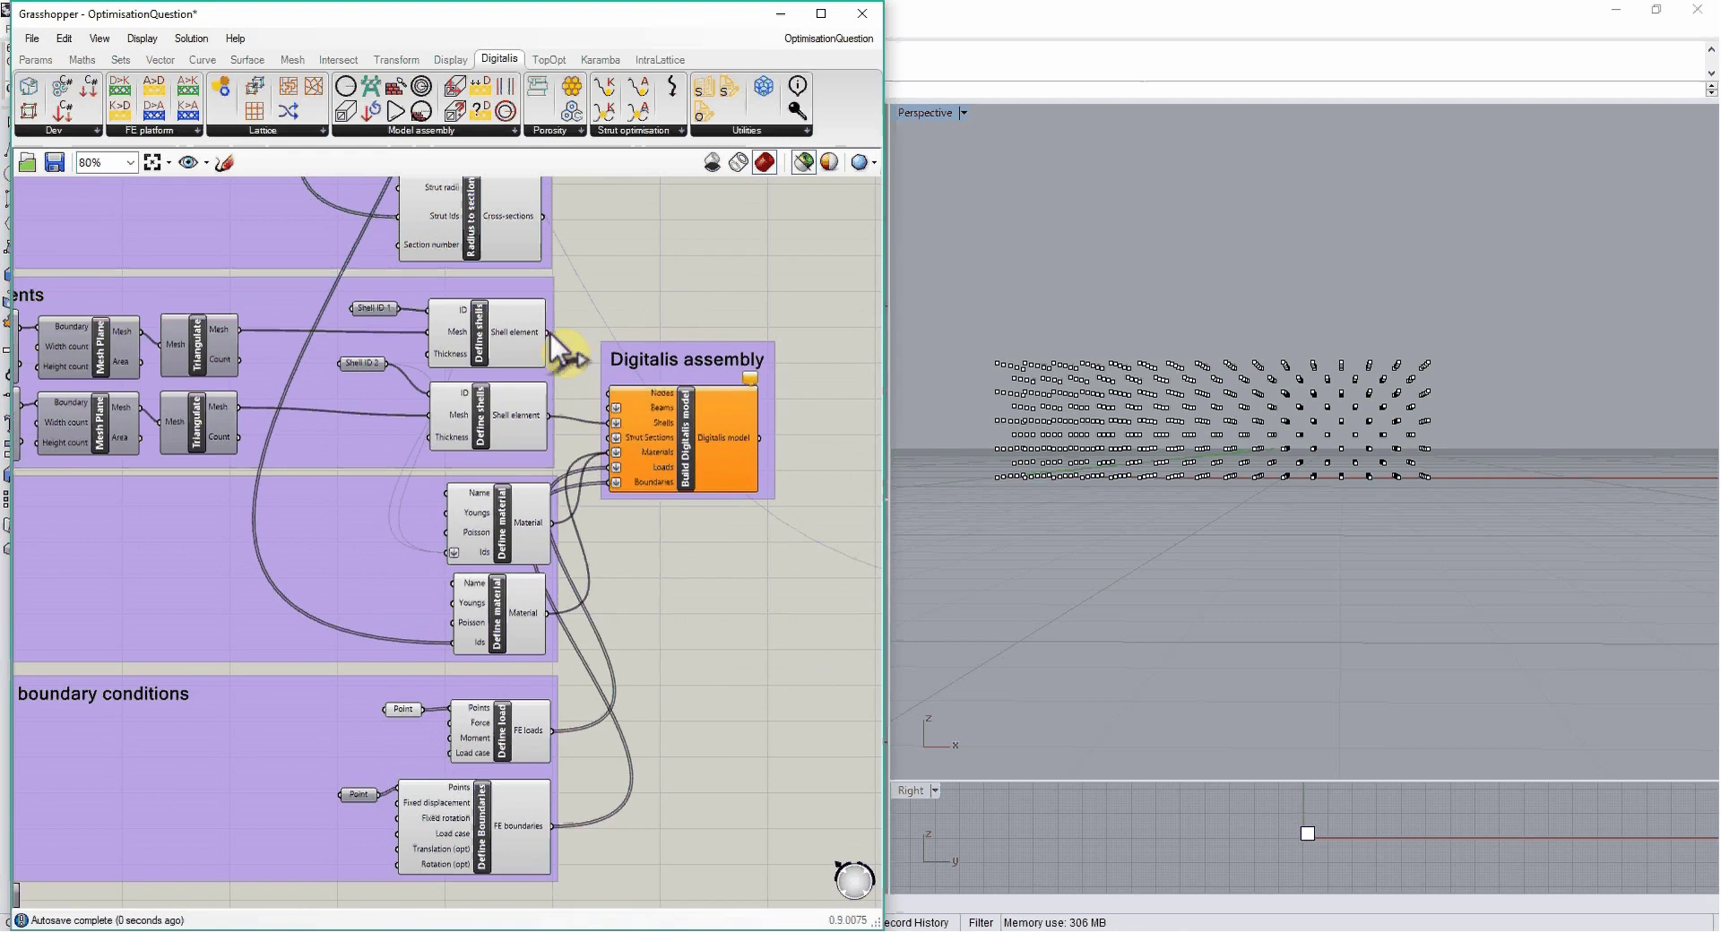
left_click_drag(547, 332, 604, 428)
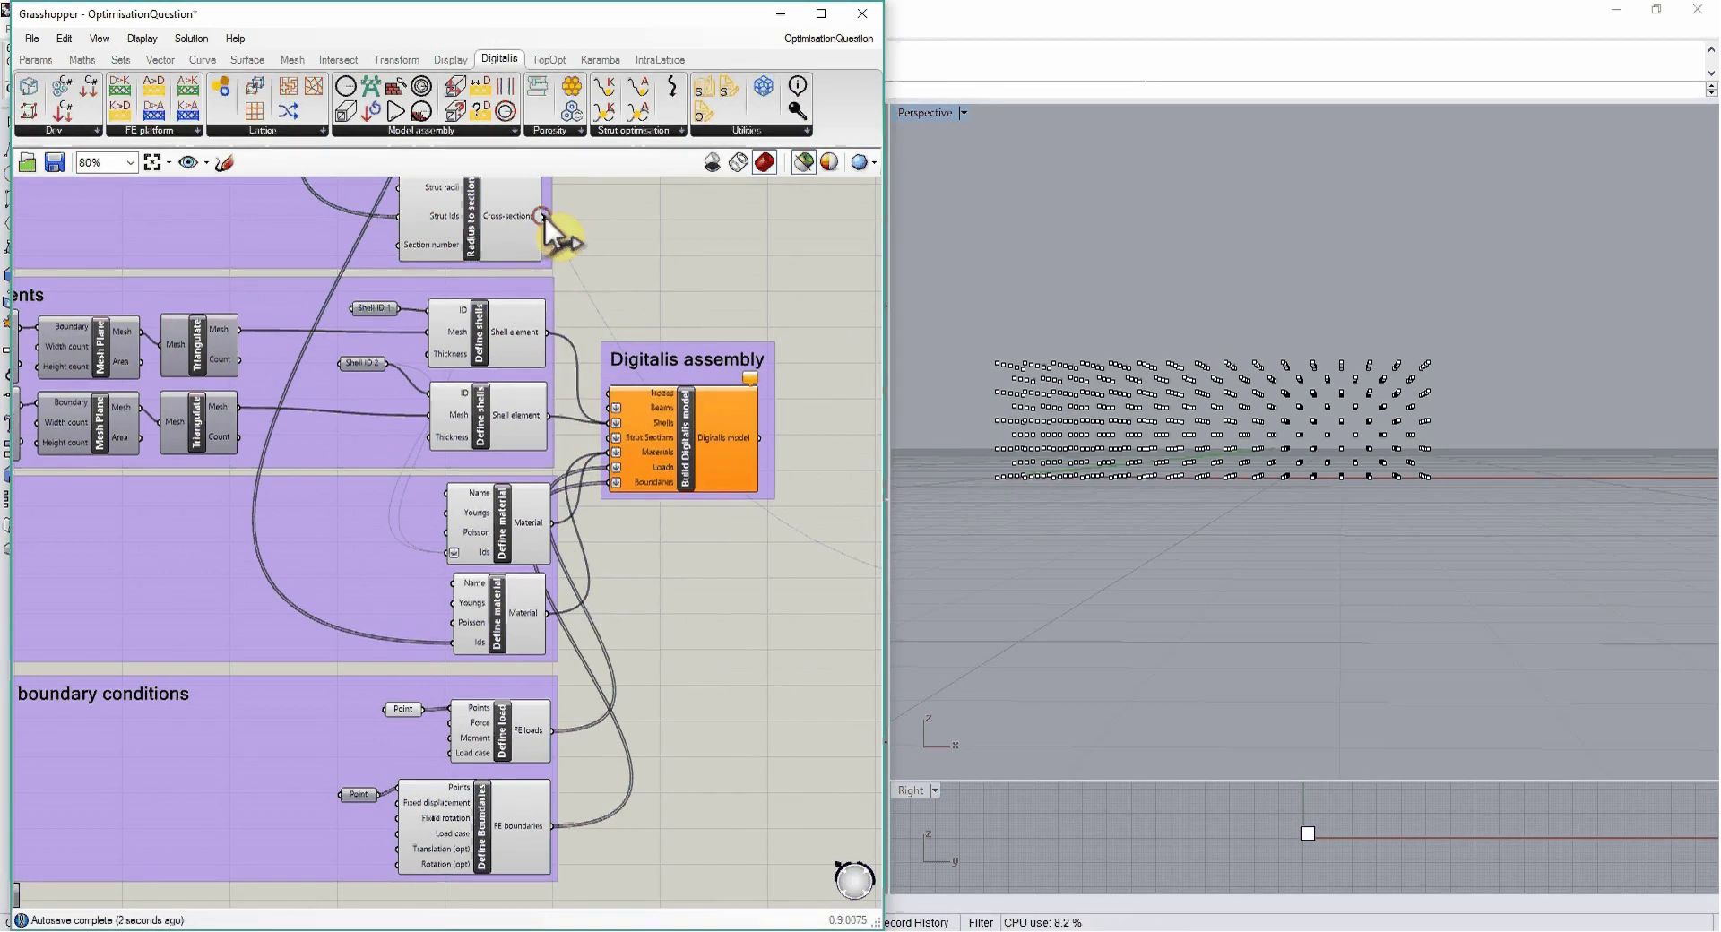
Step: Connect Radius to section's Cross-sections to the Strut Sections input of Build Digitalis model, and Define beams' Beam elements to its Beams input
left_click_drag(544, 217, 615, 438, "shift")
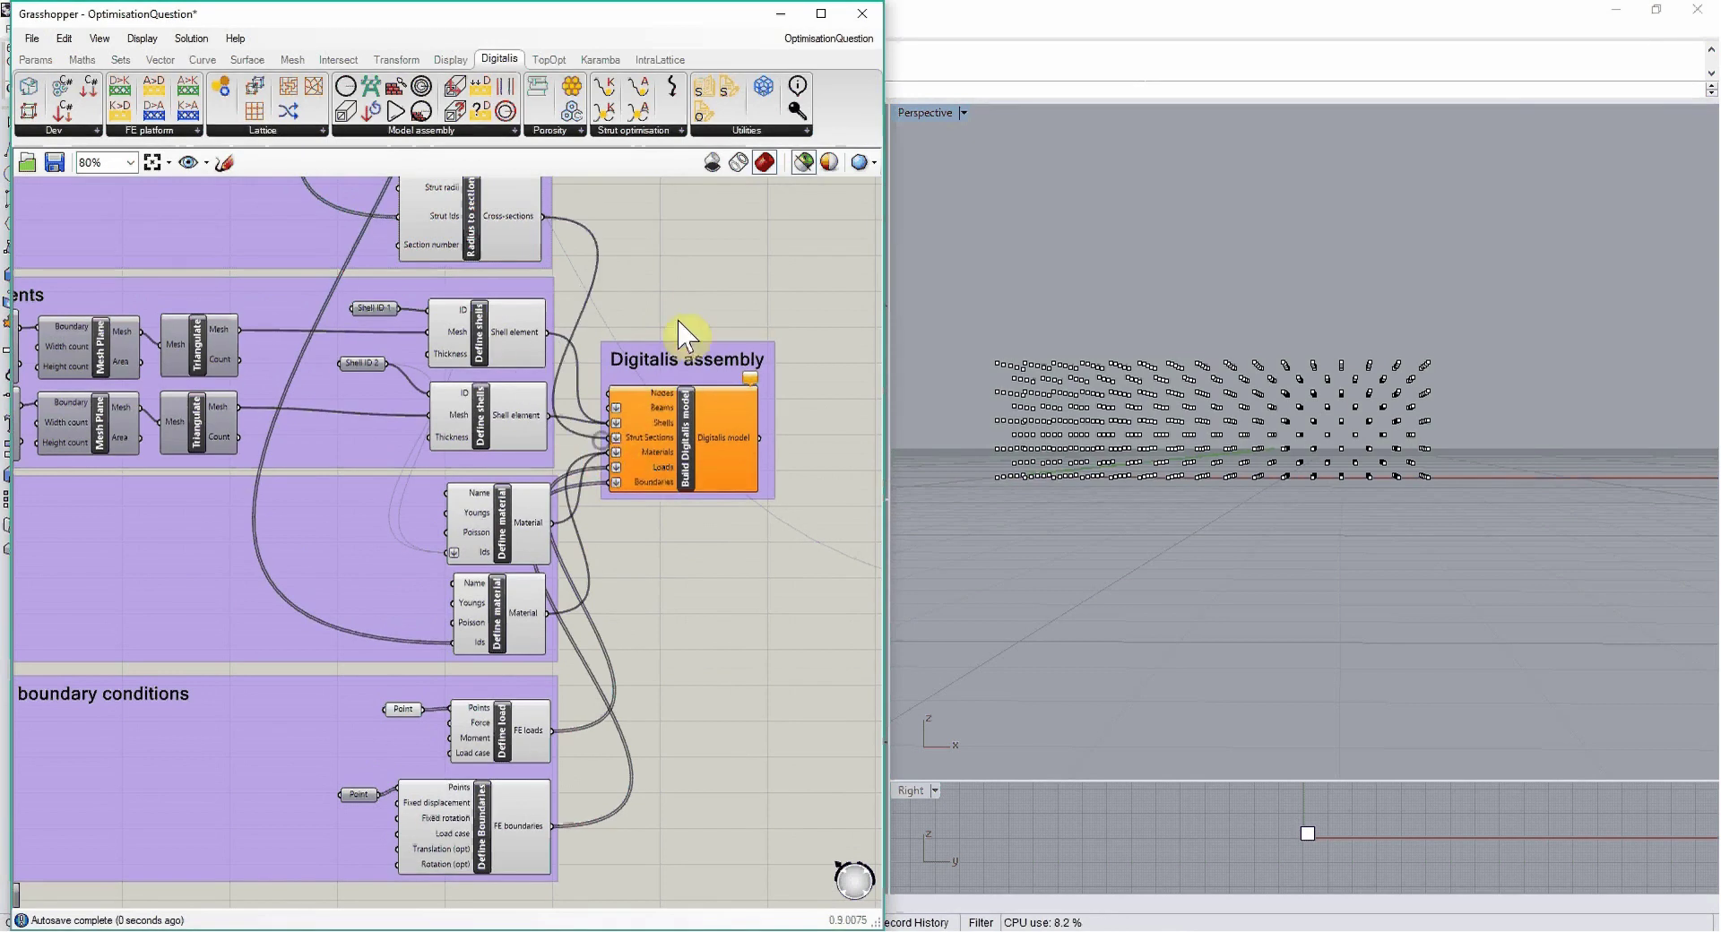
right_click_drag(678, 240, 626, 346)
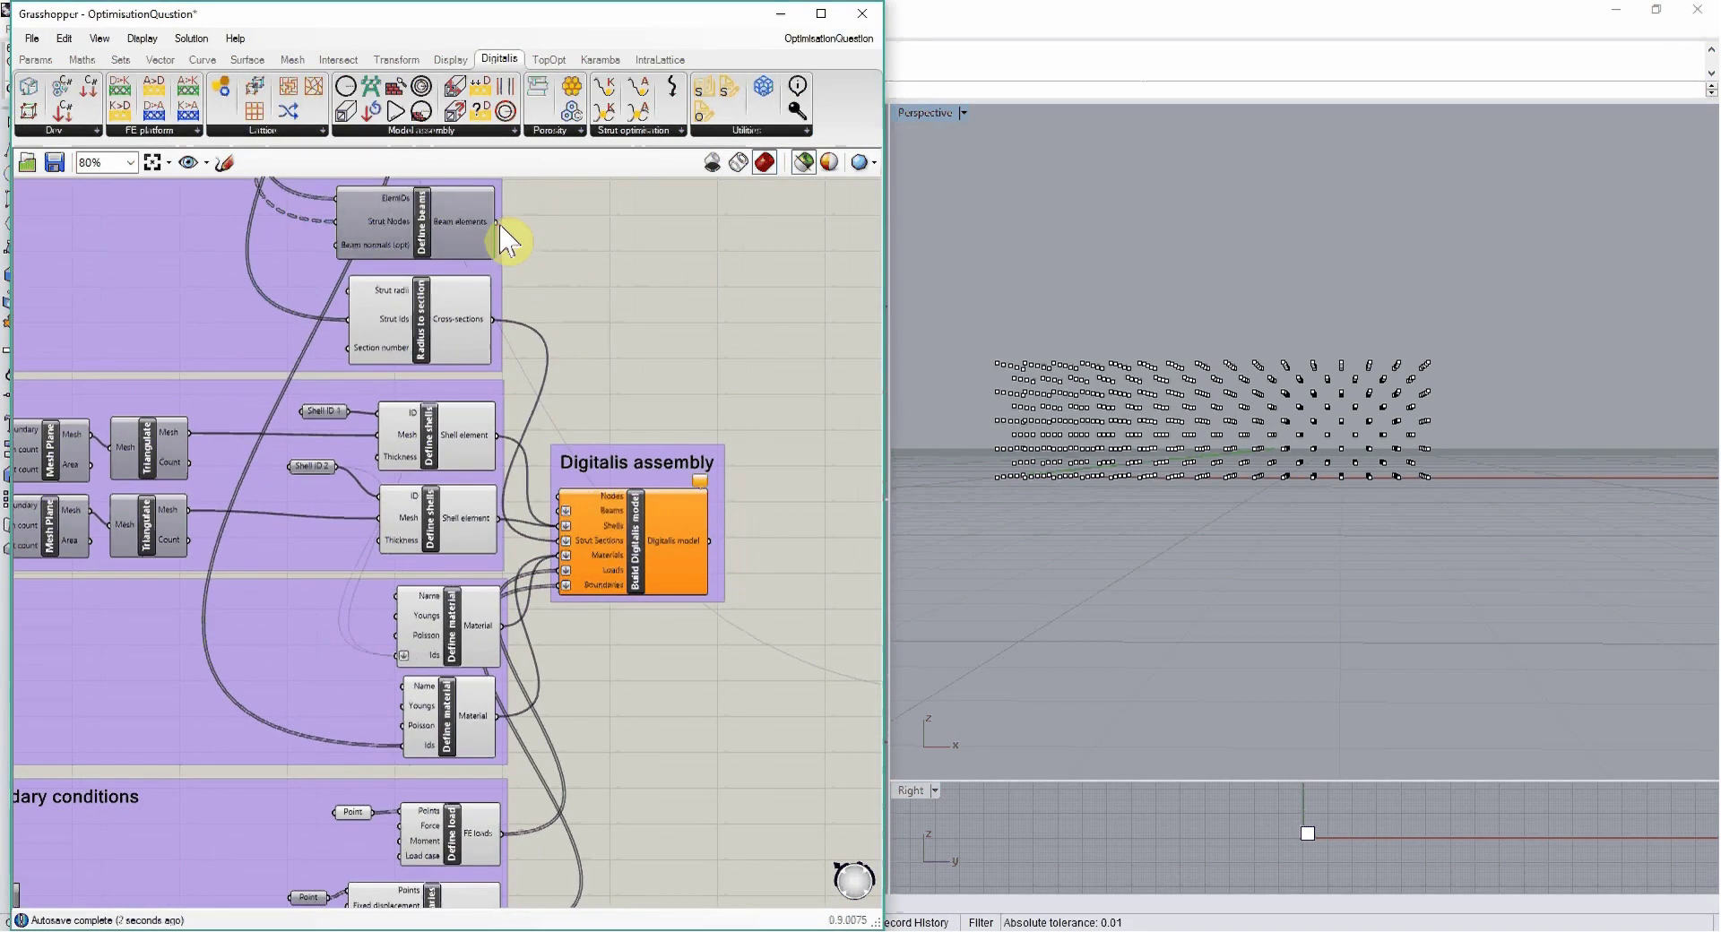
left_click_drag(507, 224, 557, 511)
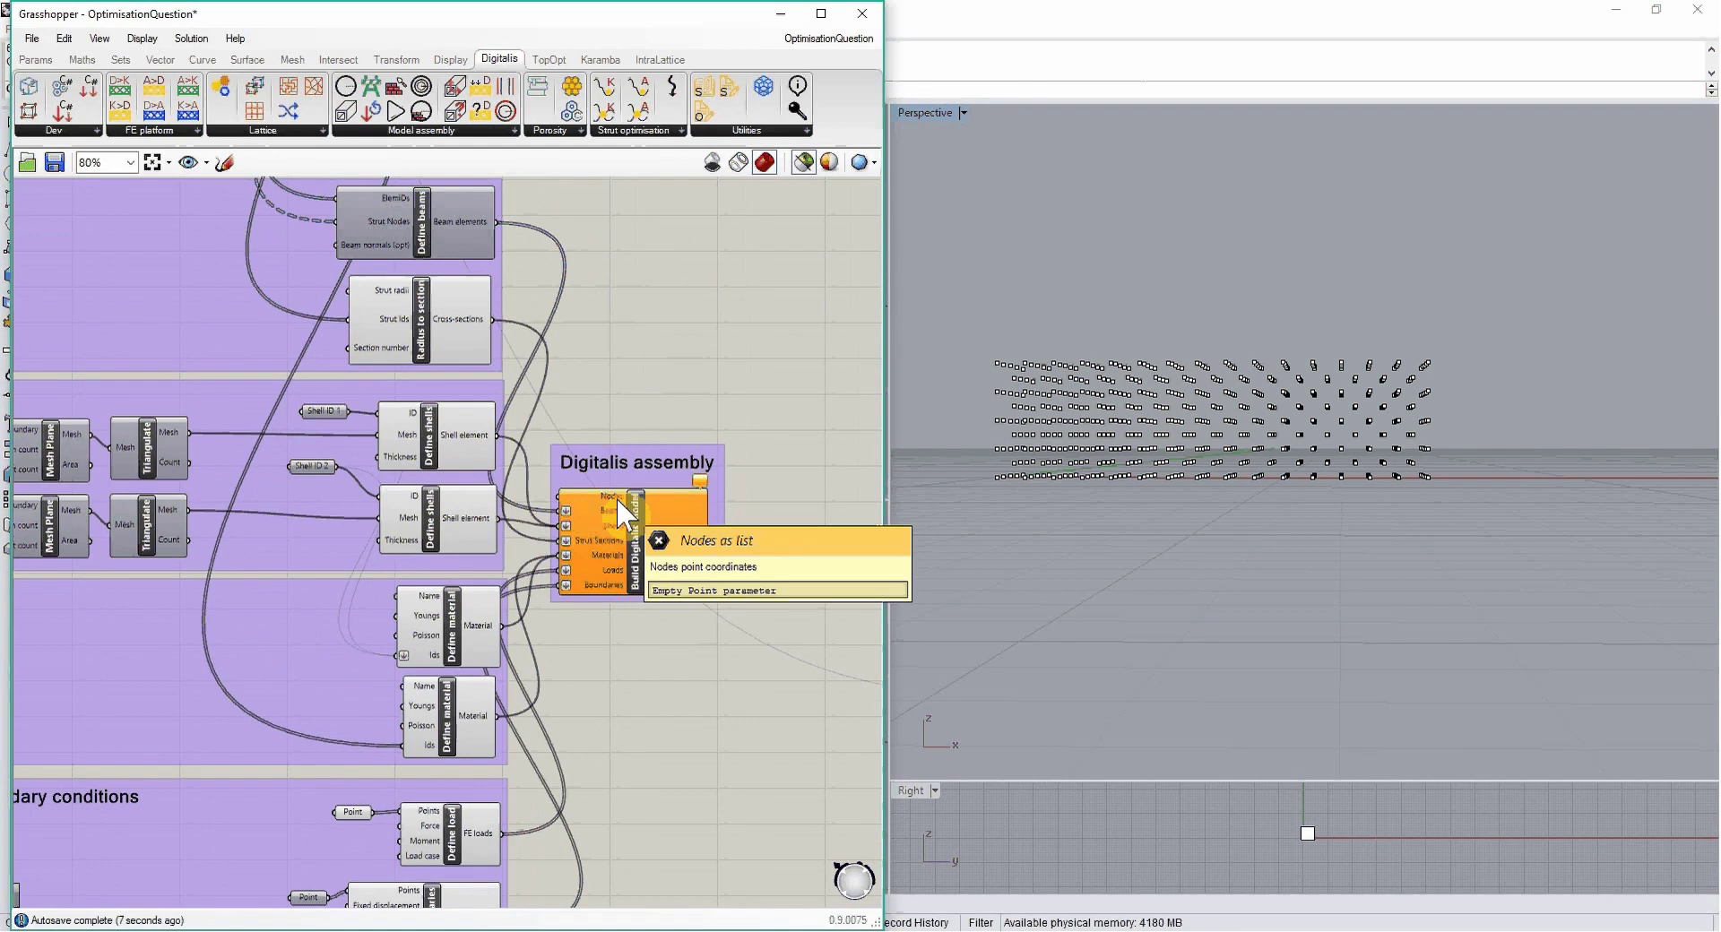
Step: Connect Read Scaffold's Nodes output to the Nodes input of Build Digitalis model
scroll(628, 441, "down", 4)
right_click_drag(614, 327, 434, 273)
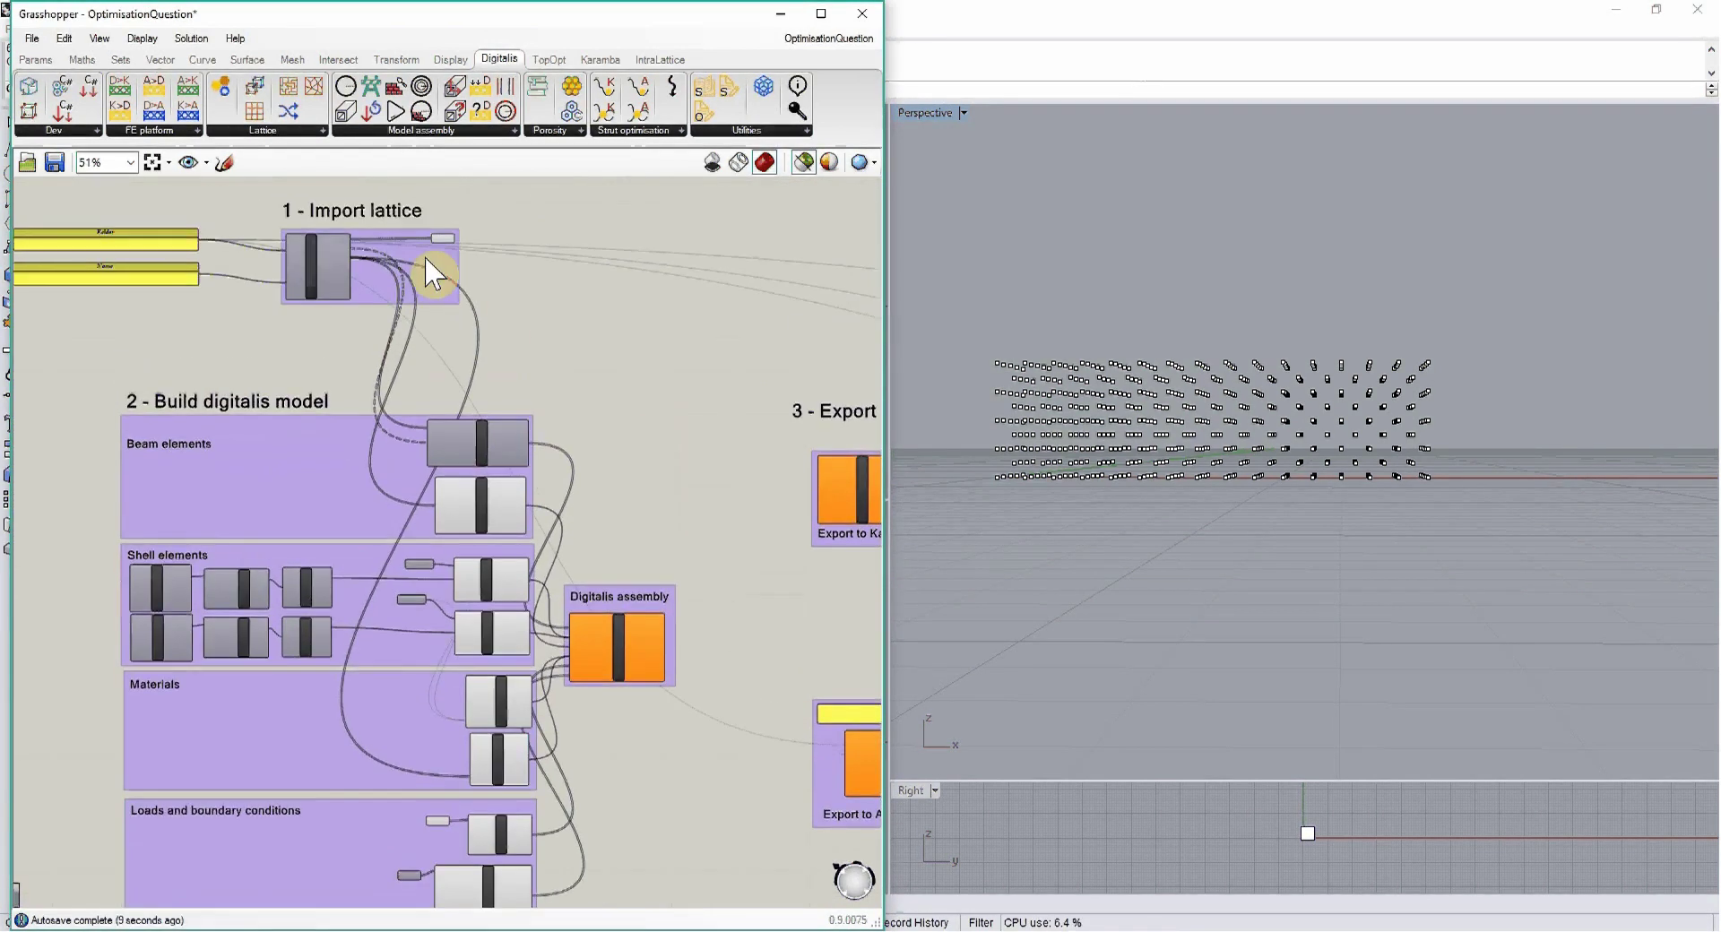
scroll(428, 262, "up", 4)
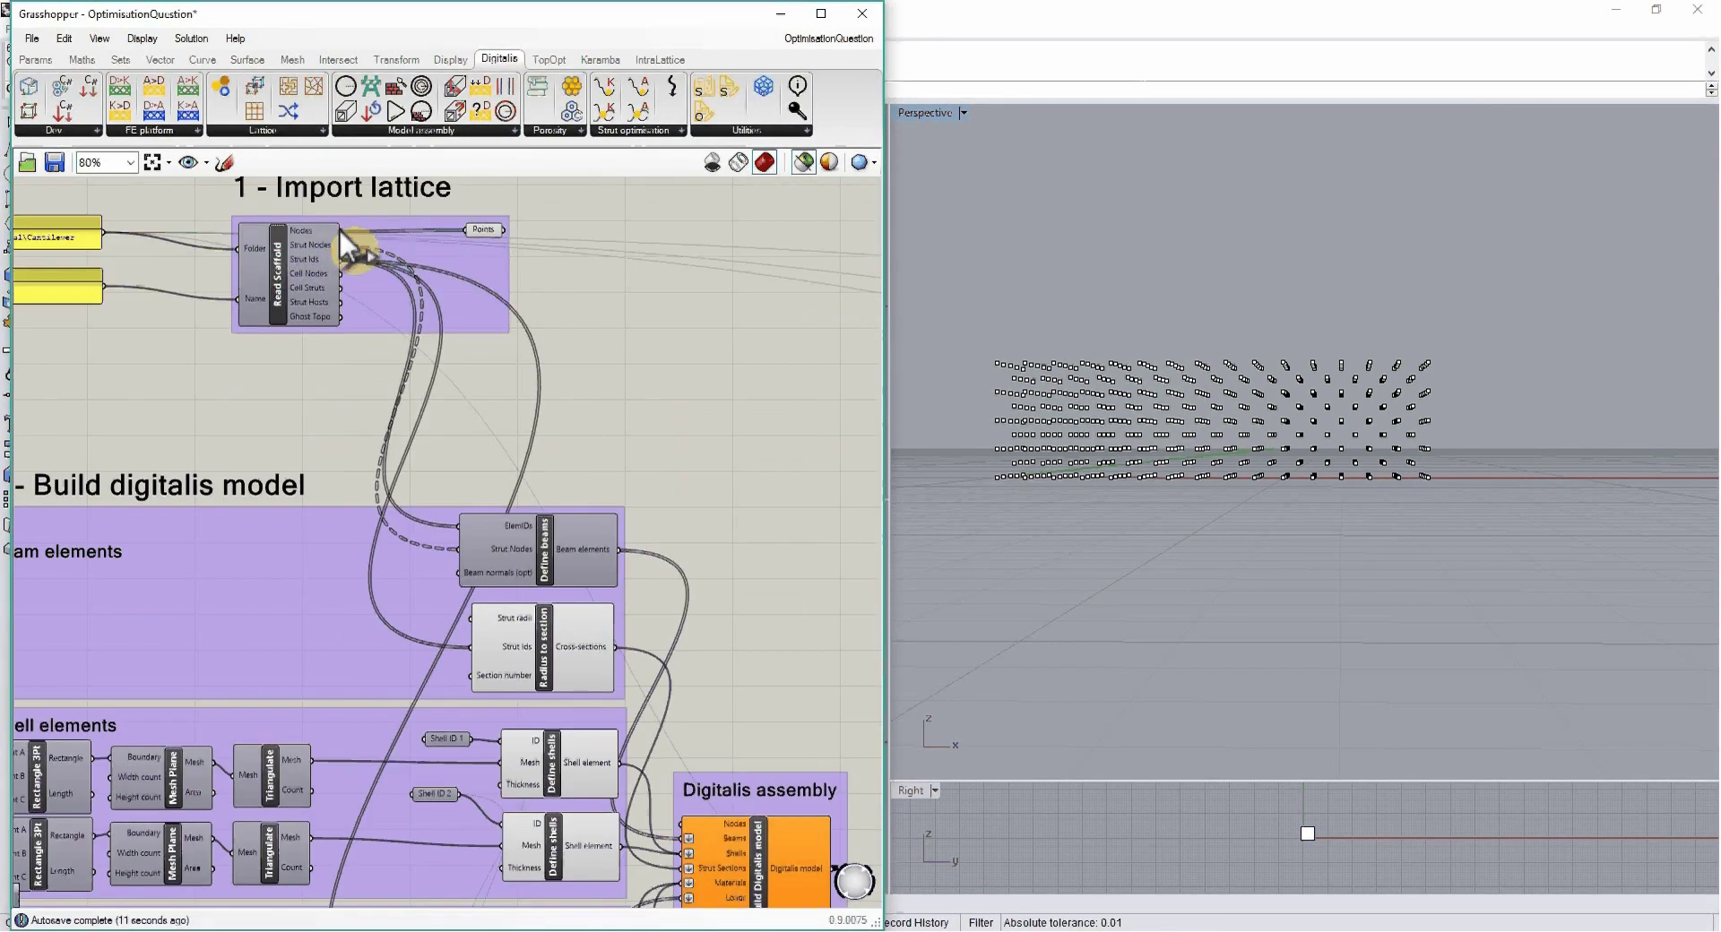
left_click_drag(339, 228, 683, 823)
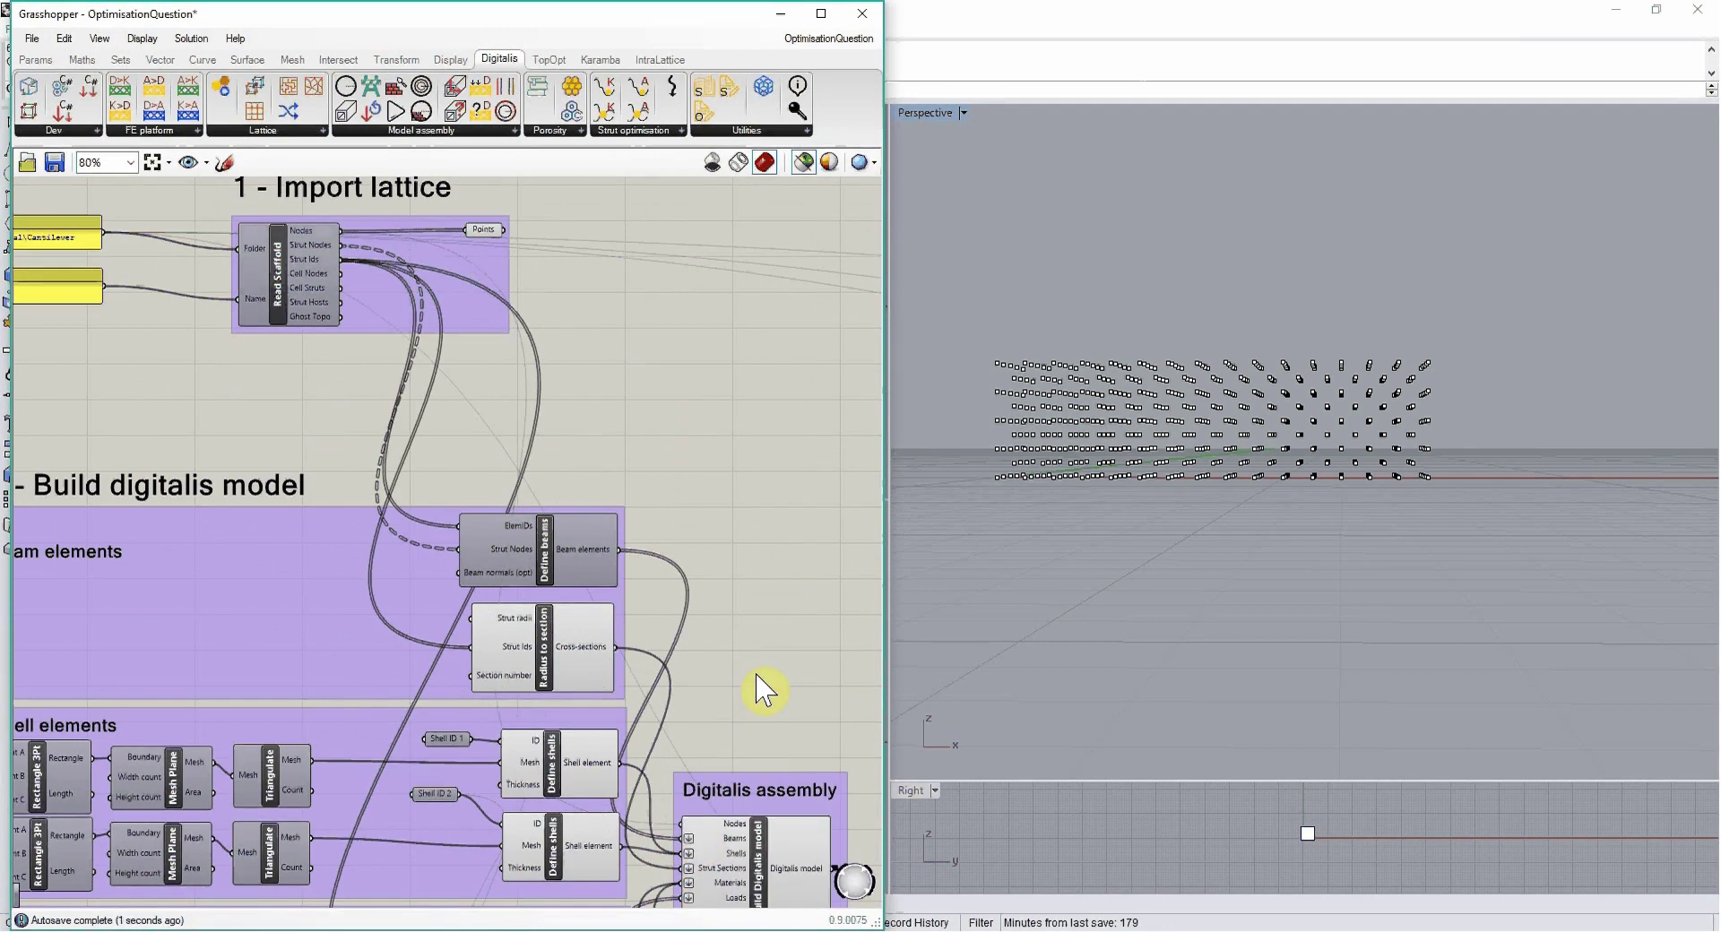
right_click_drag(762, 690, 642, 295)
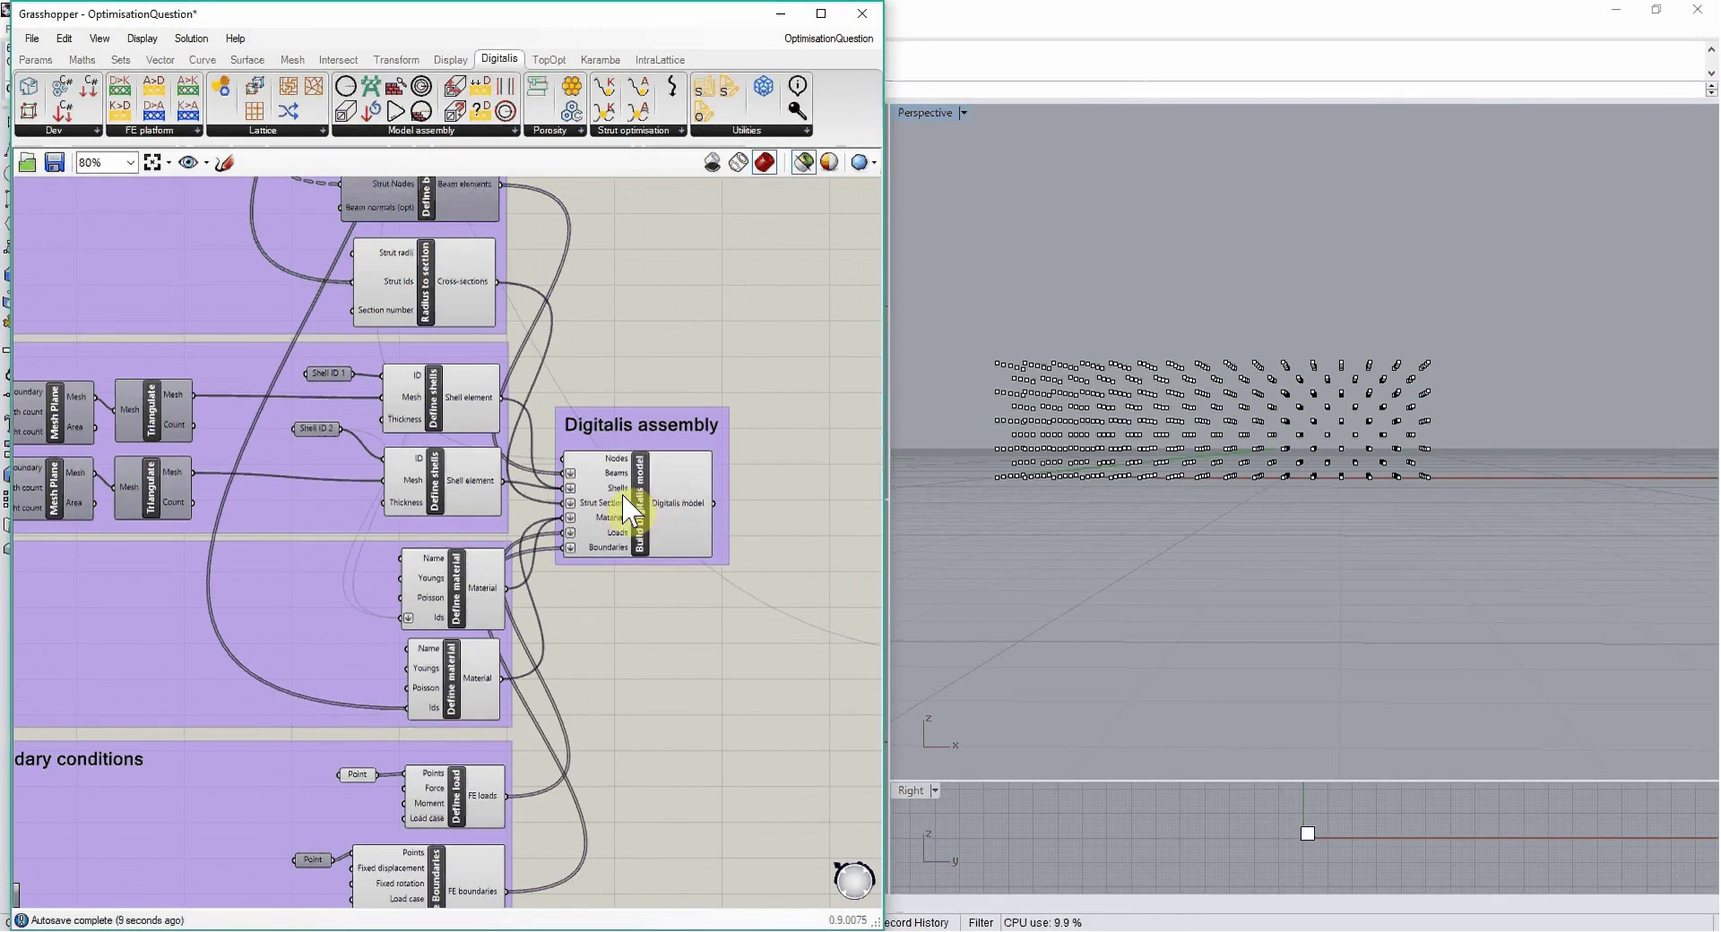
Step: Connect the Karamba model output of Digitalis To Karamba to the Model input of Model View, and inspect the displayed lattice model
scroll(702, 598, "down", 3)
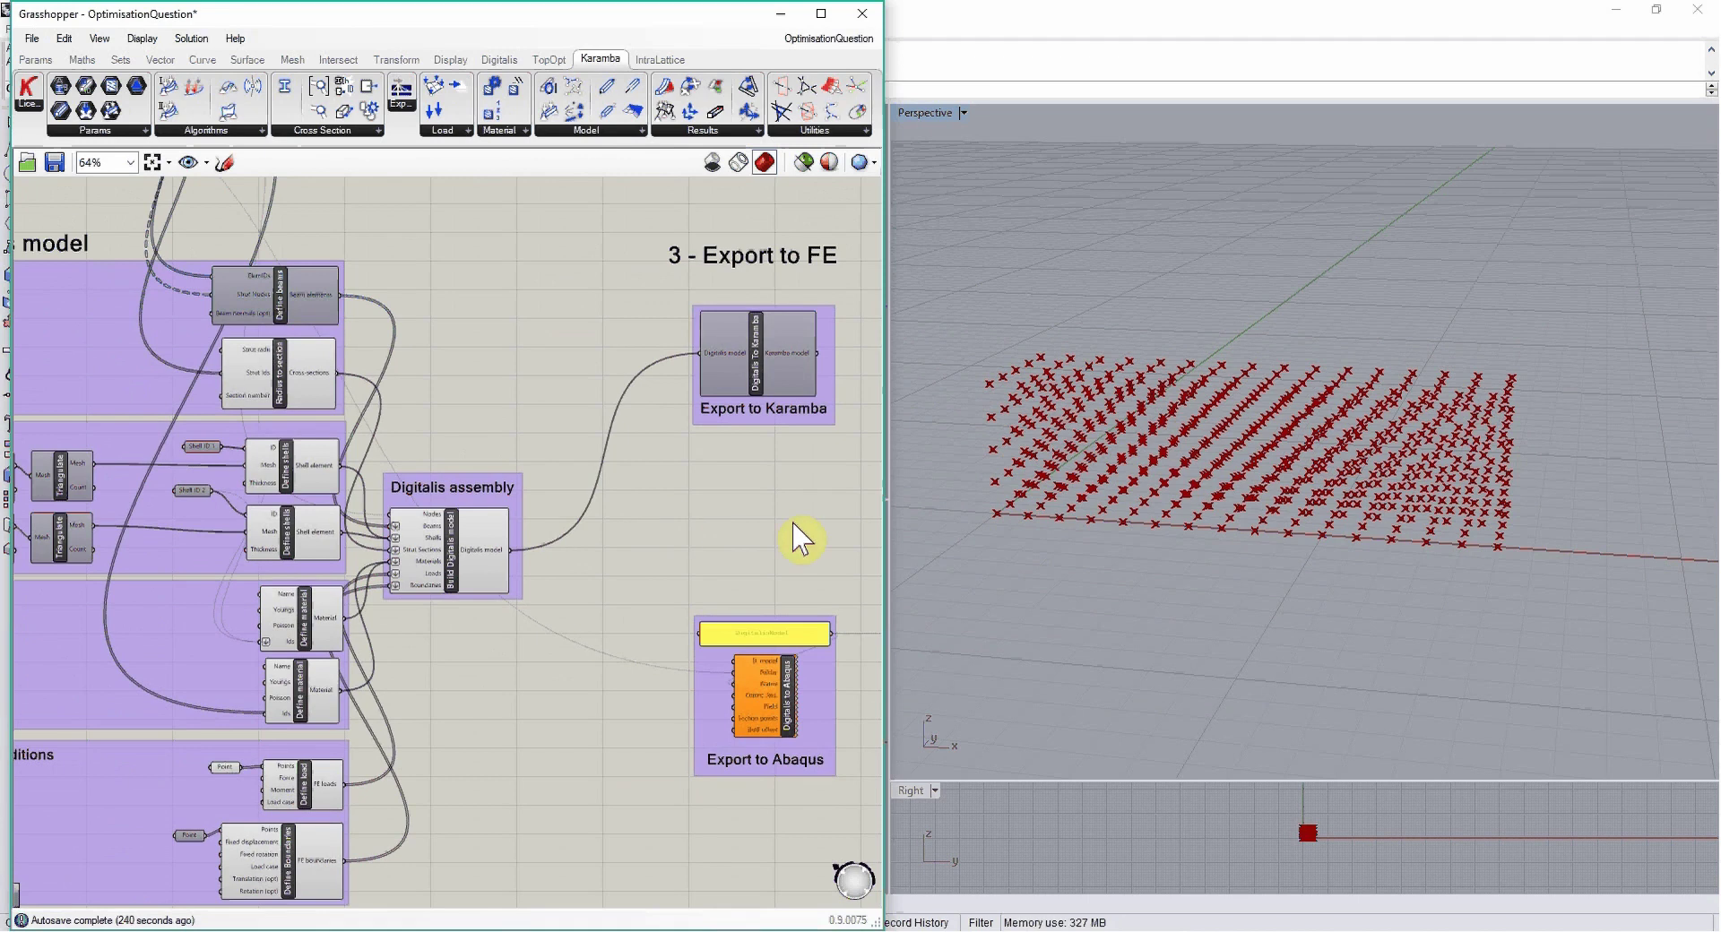
right_click_drag(764, 481, 536, 500)
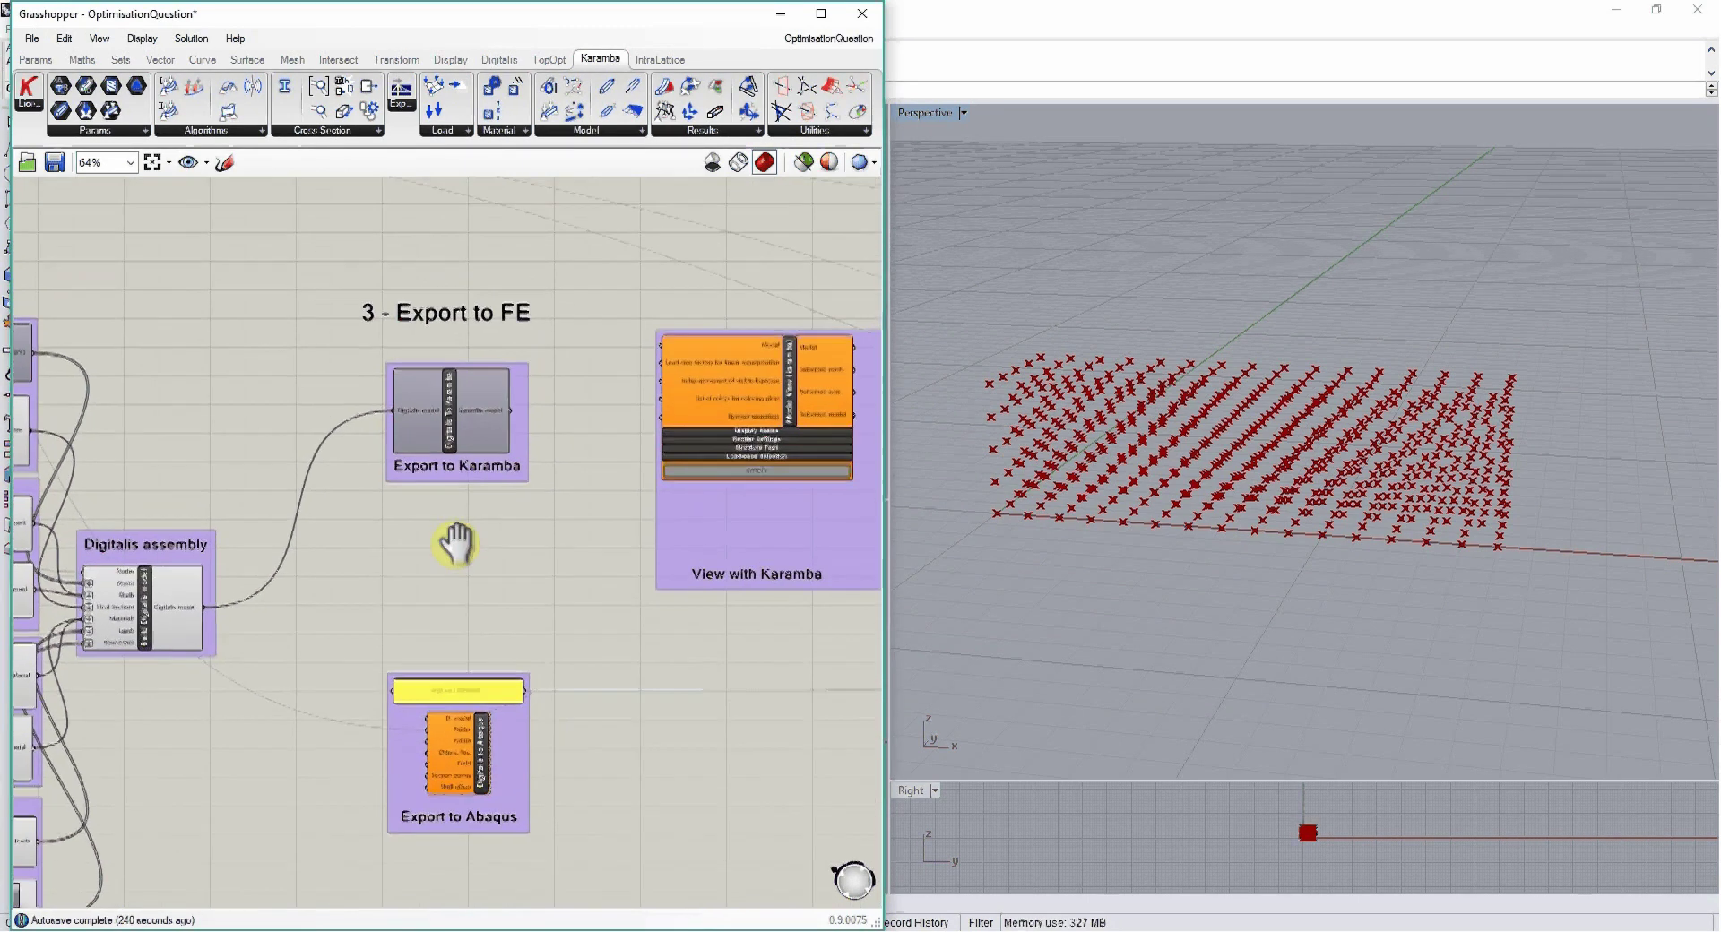
scroll(505, 457, "up", 3)
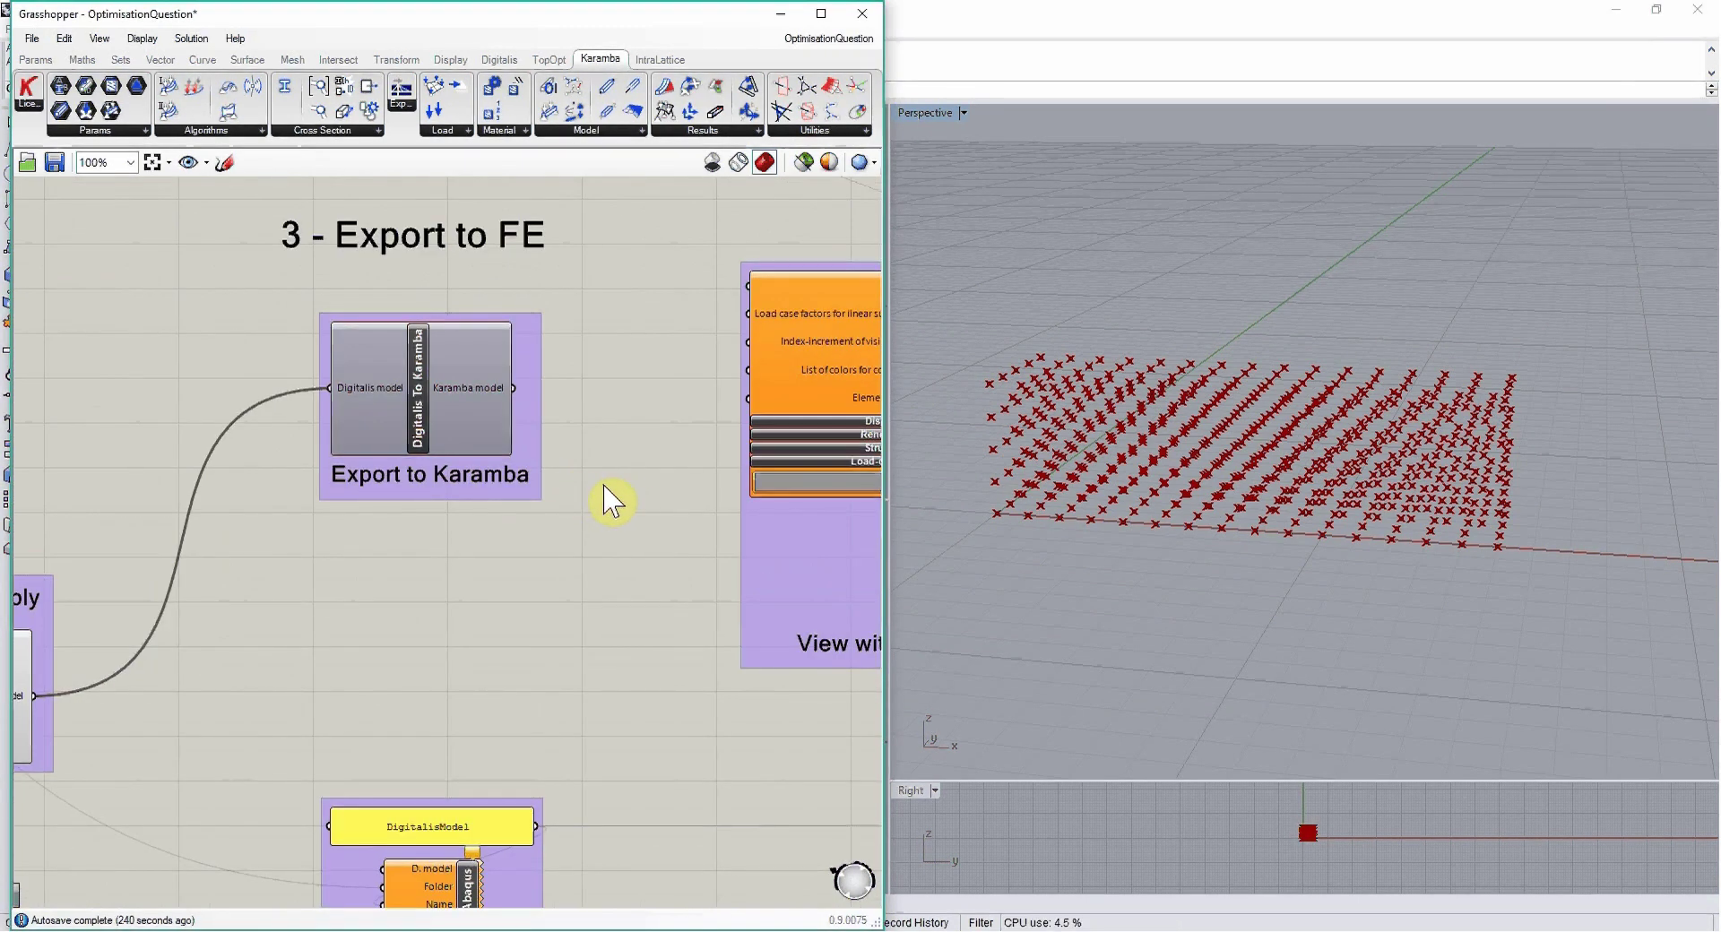
scroll(615, 491, "down", 2)
right_click_drag(615, 491, 414, 503)
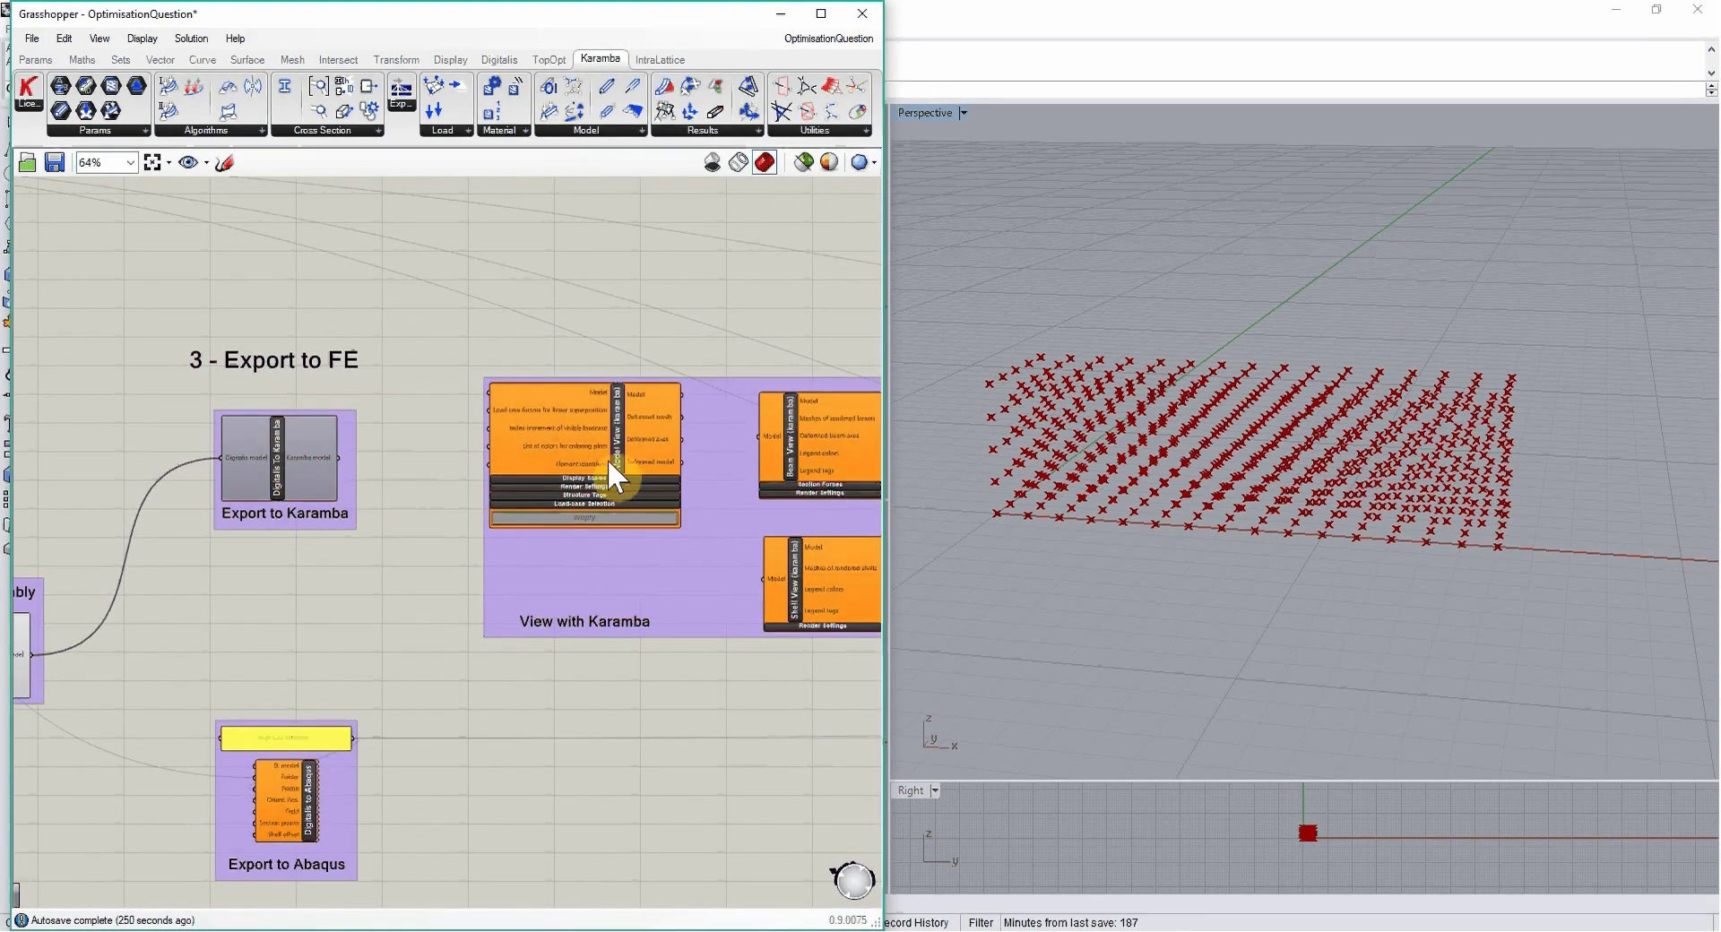
scroll(606, 459, "up", 2)
scroll(633, 353, "down", 1)
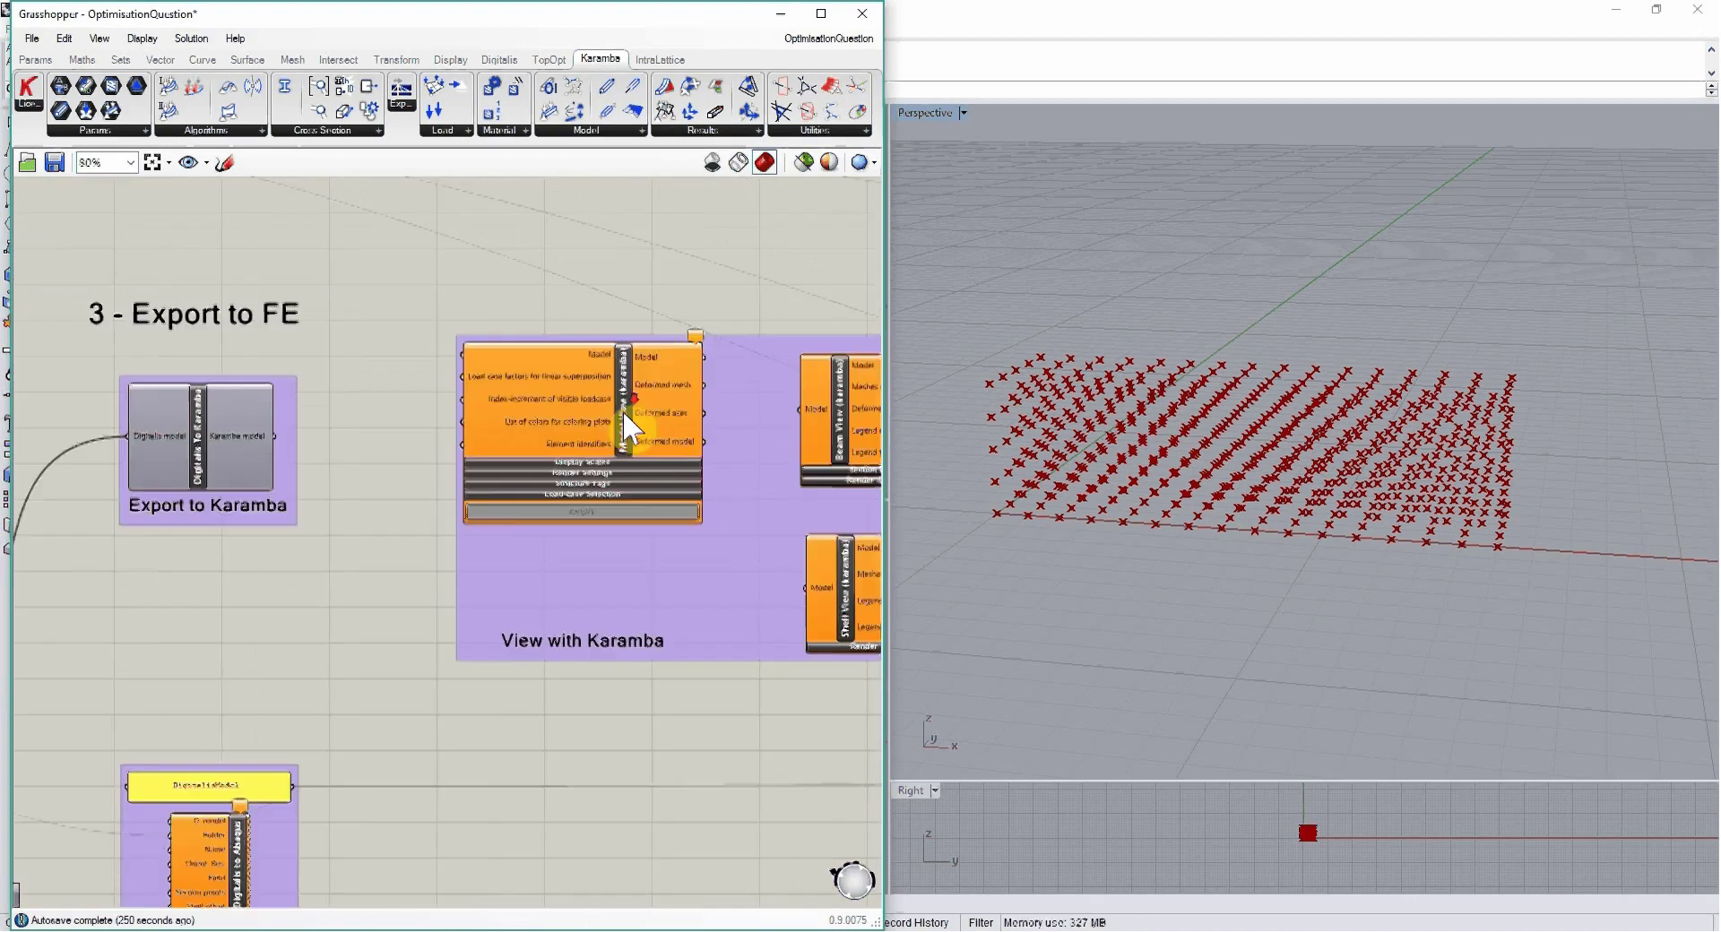
scroll(633, 428, "down", 2)
scroll(469, 438, "up", 2)
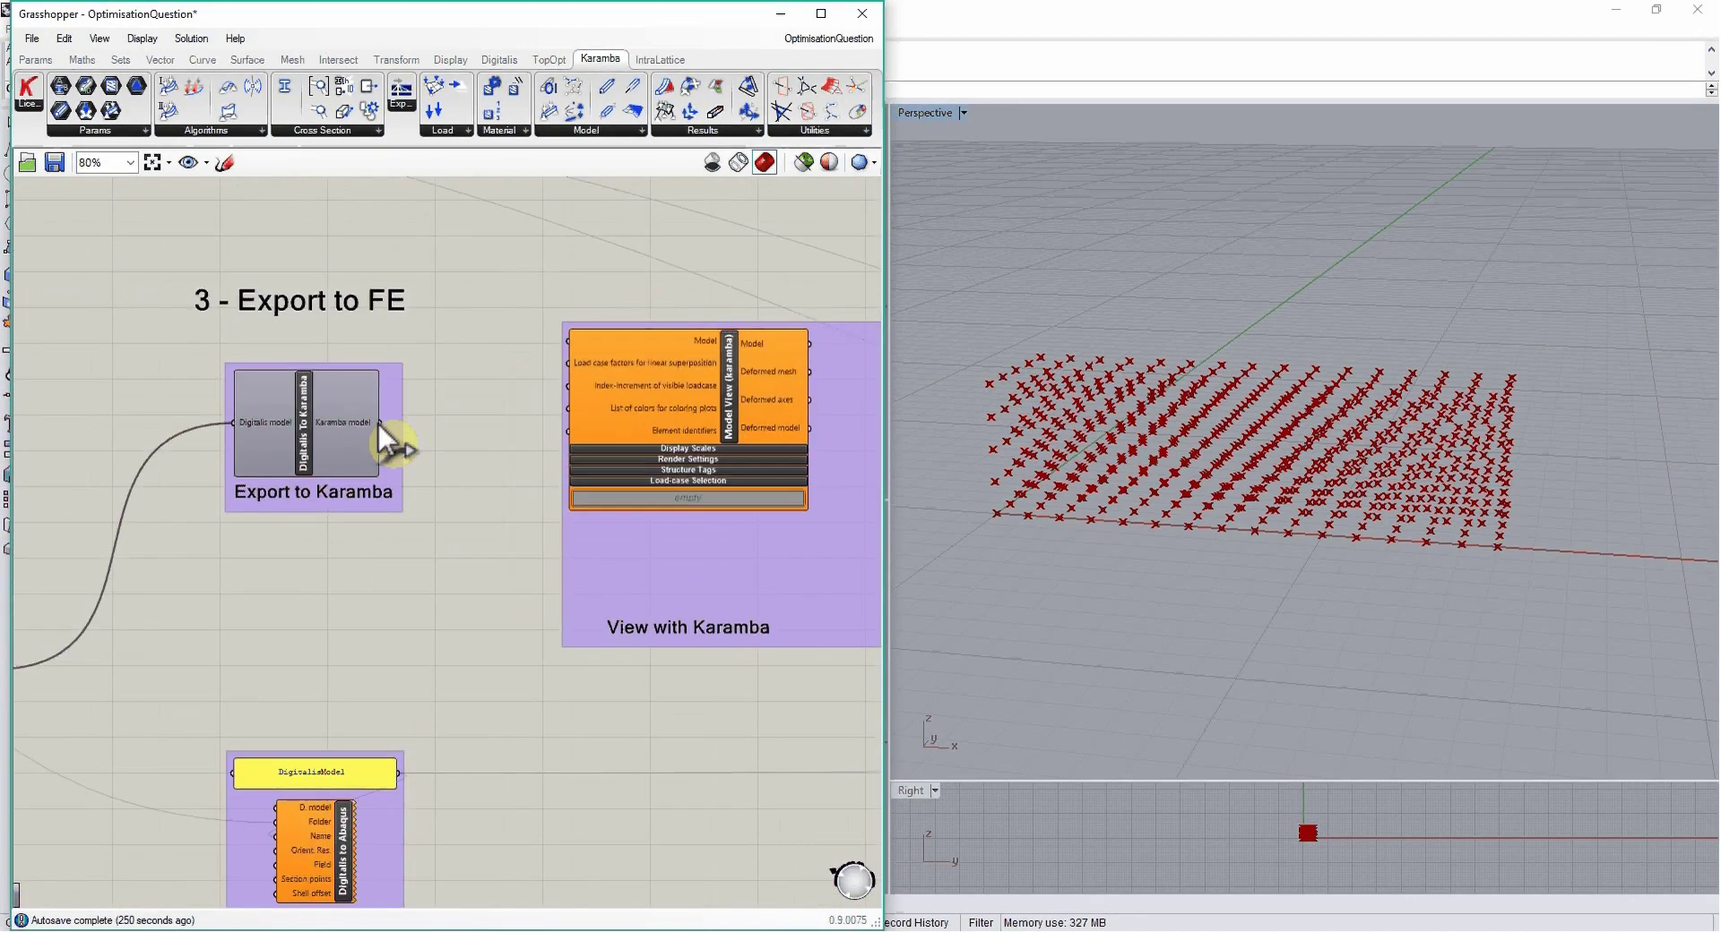
left_click_drag(379, 423, 568, 339)
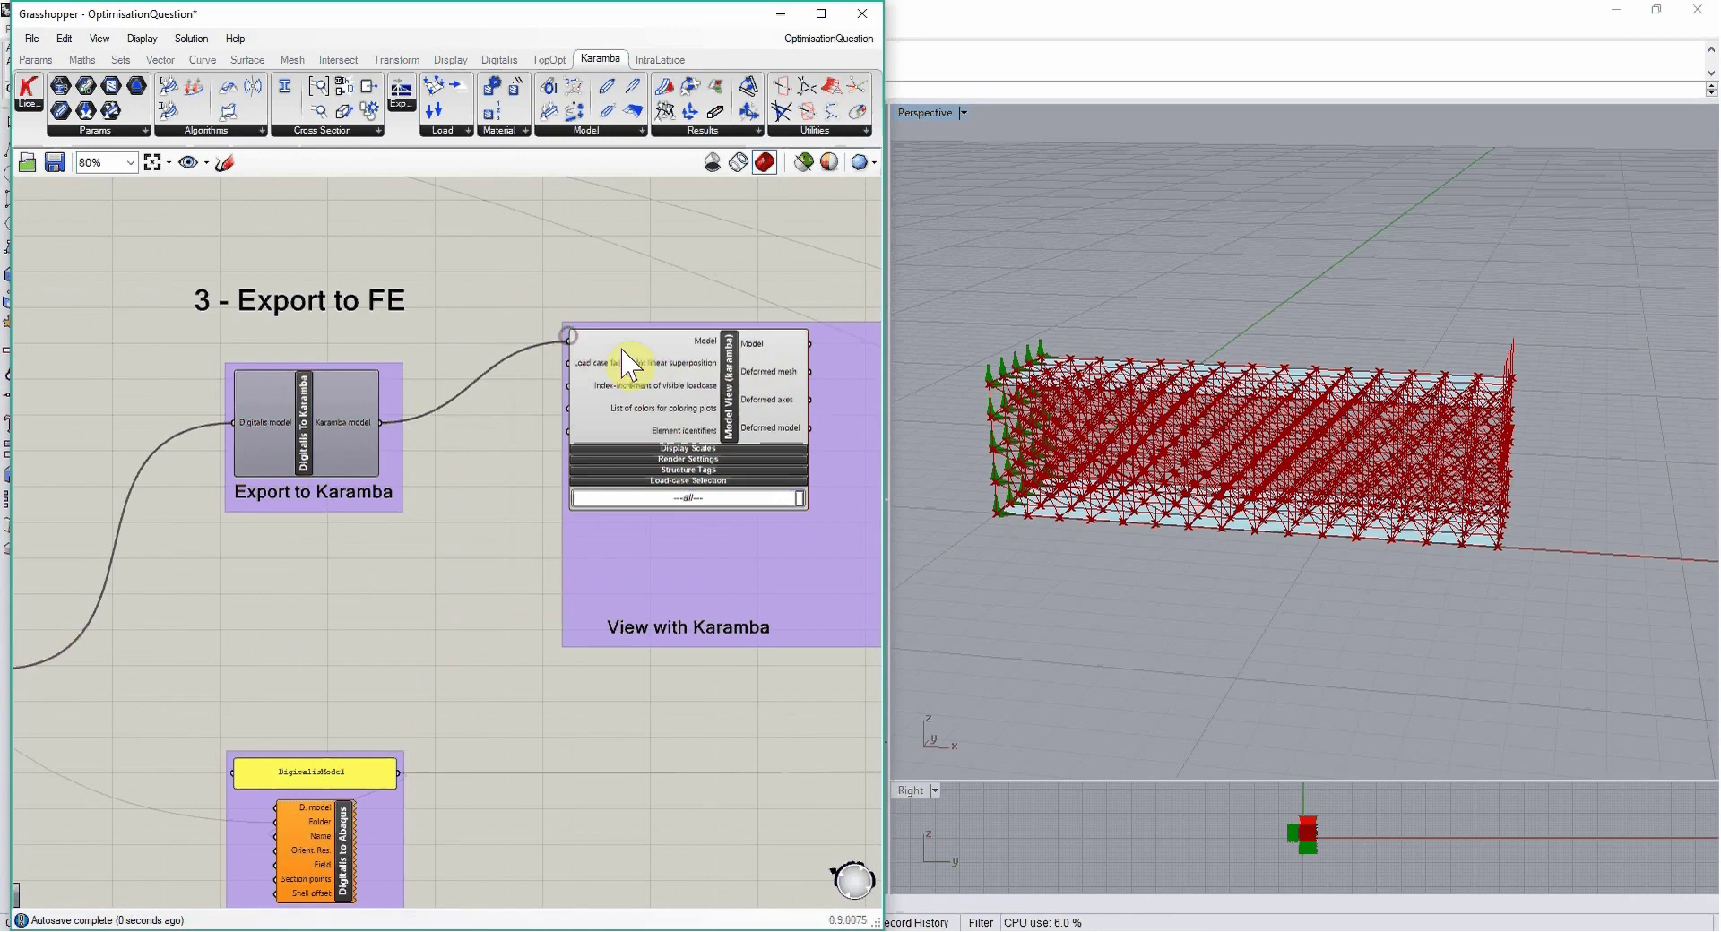
right_click_drag(1312, 626, 1273, 561)
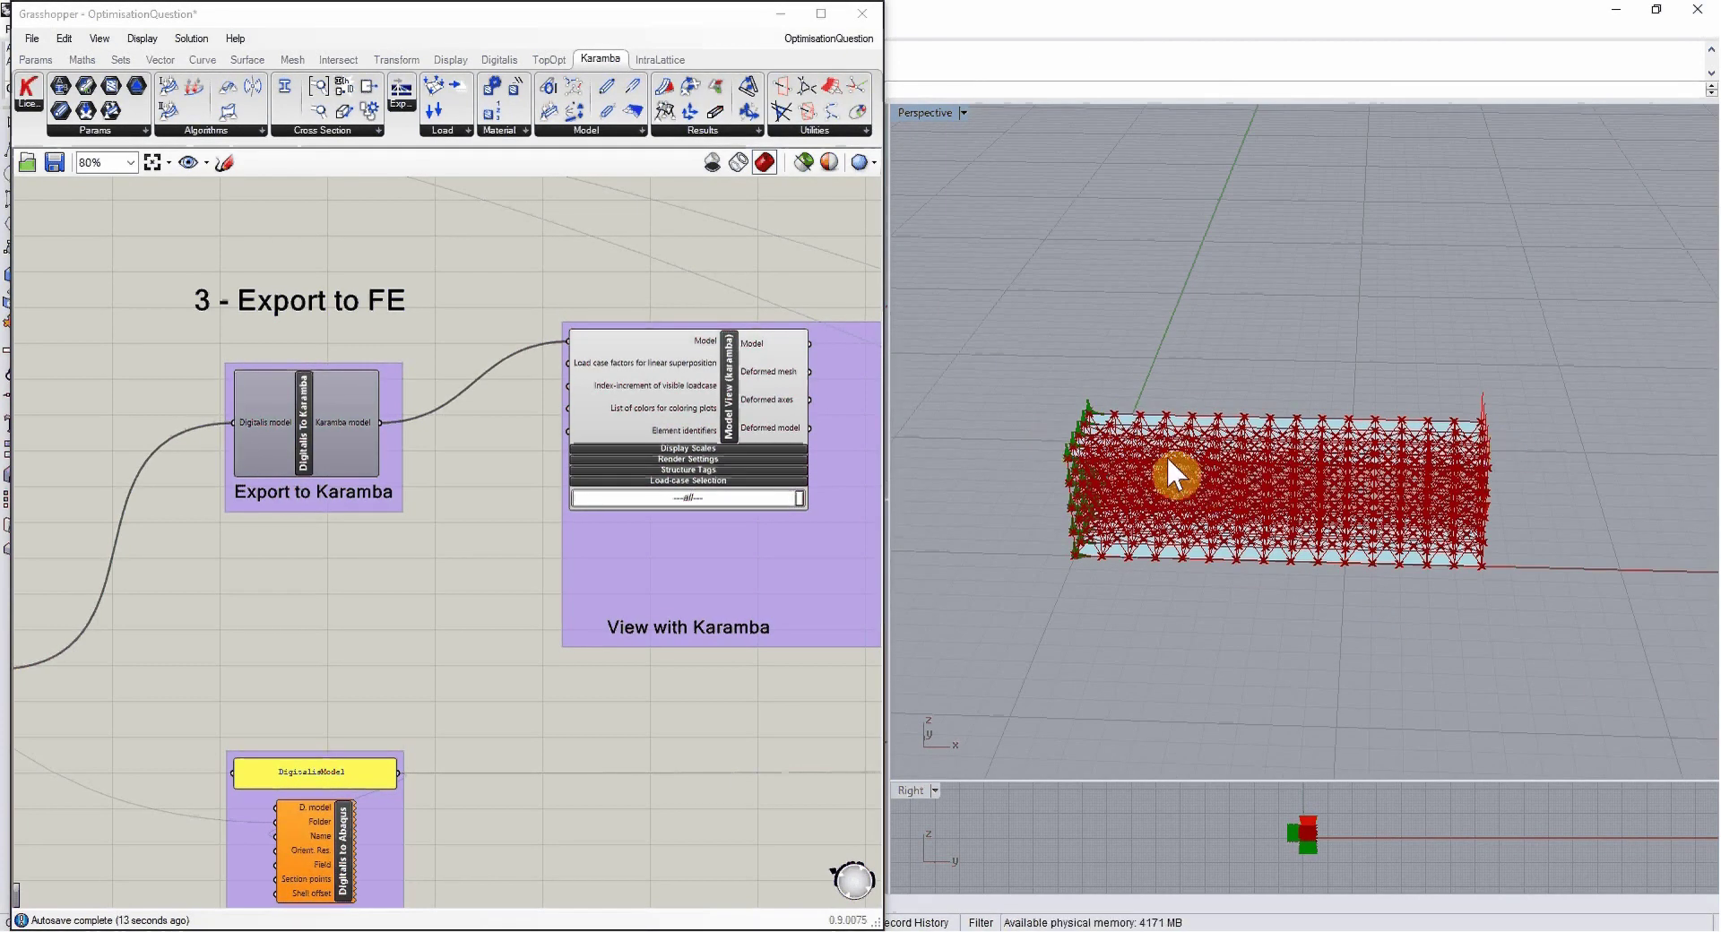
right_click_drag(1248, 595, 1318, 564)
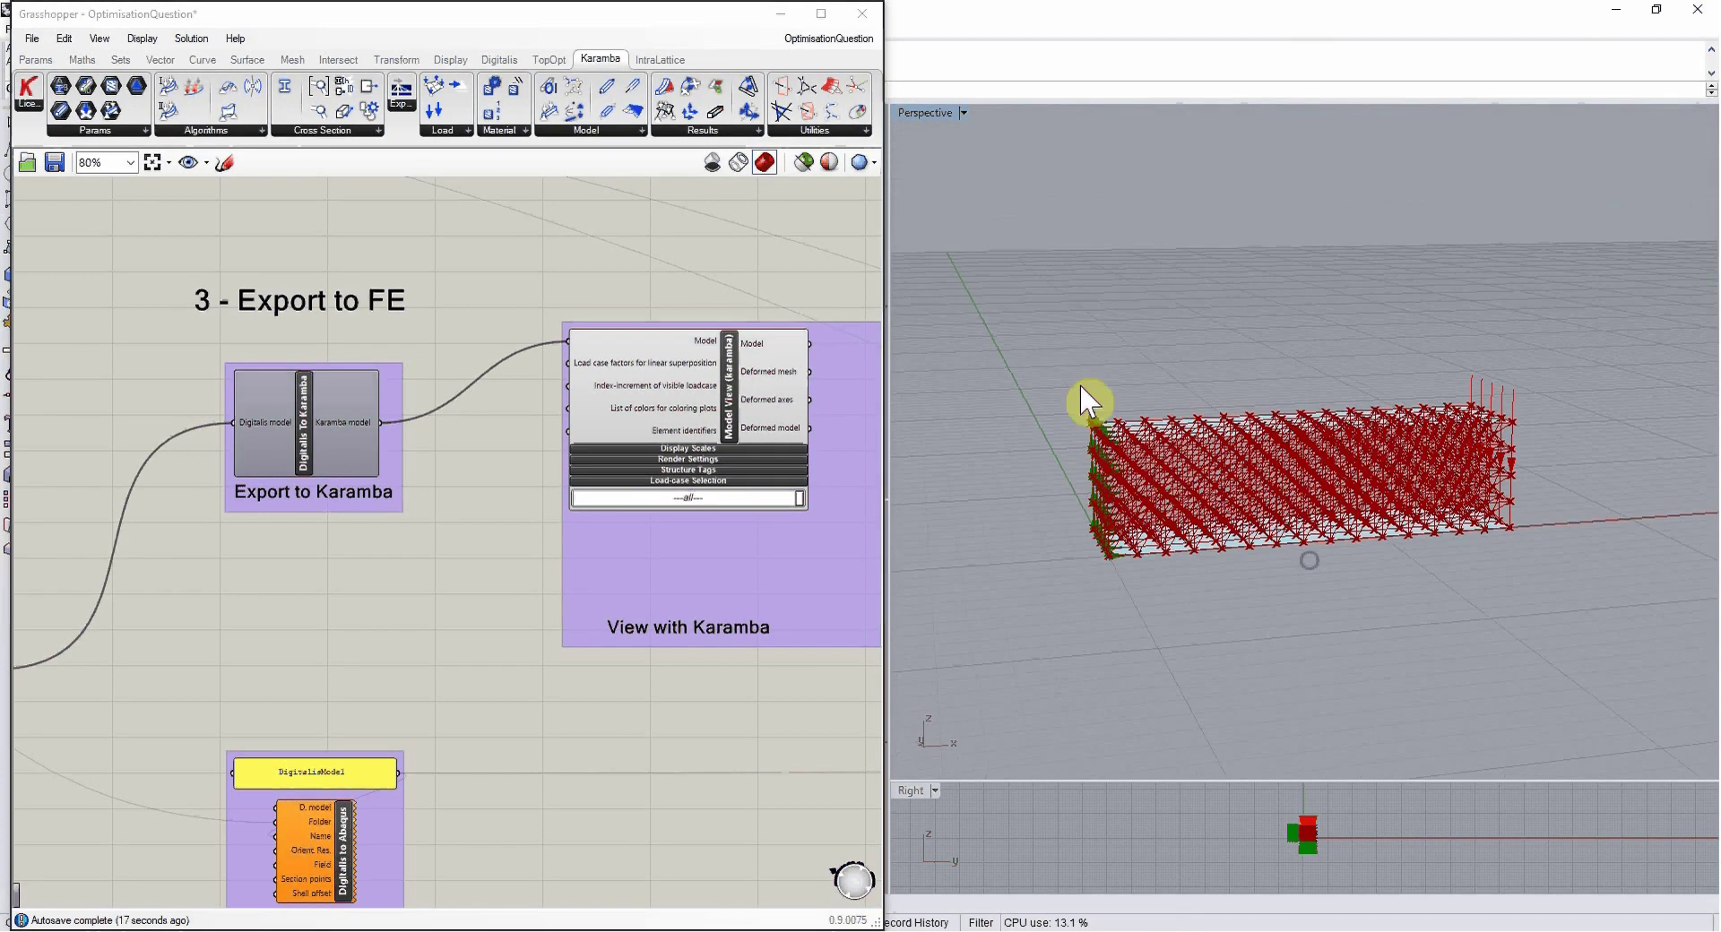
Step: Connect the Digitalis model output of Build Digitalis model to the D. model input of Digitalis to Abaqus
right_click_drag(1085, 390, 1277, 598)
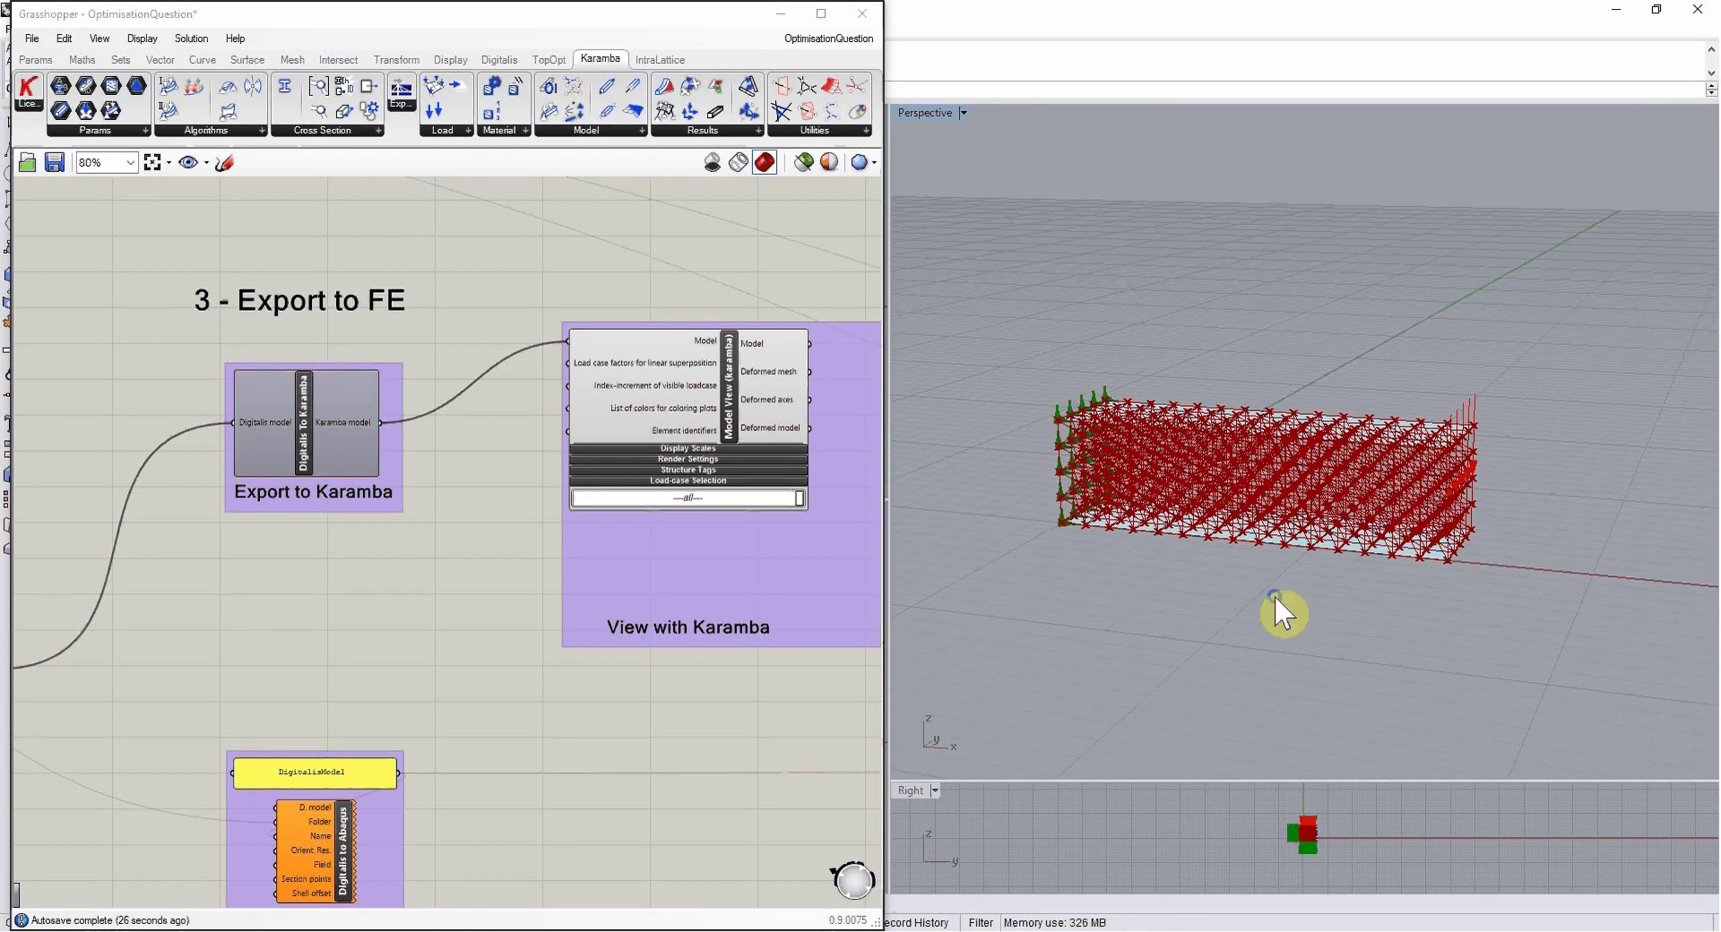
scroll(863, 563, "down", 1)
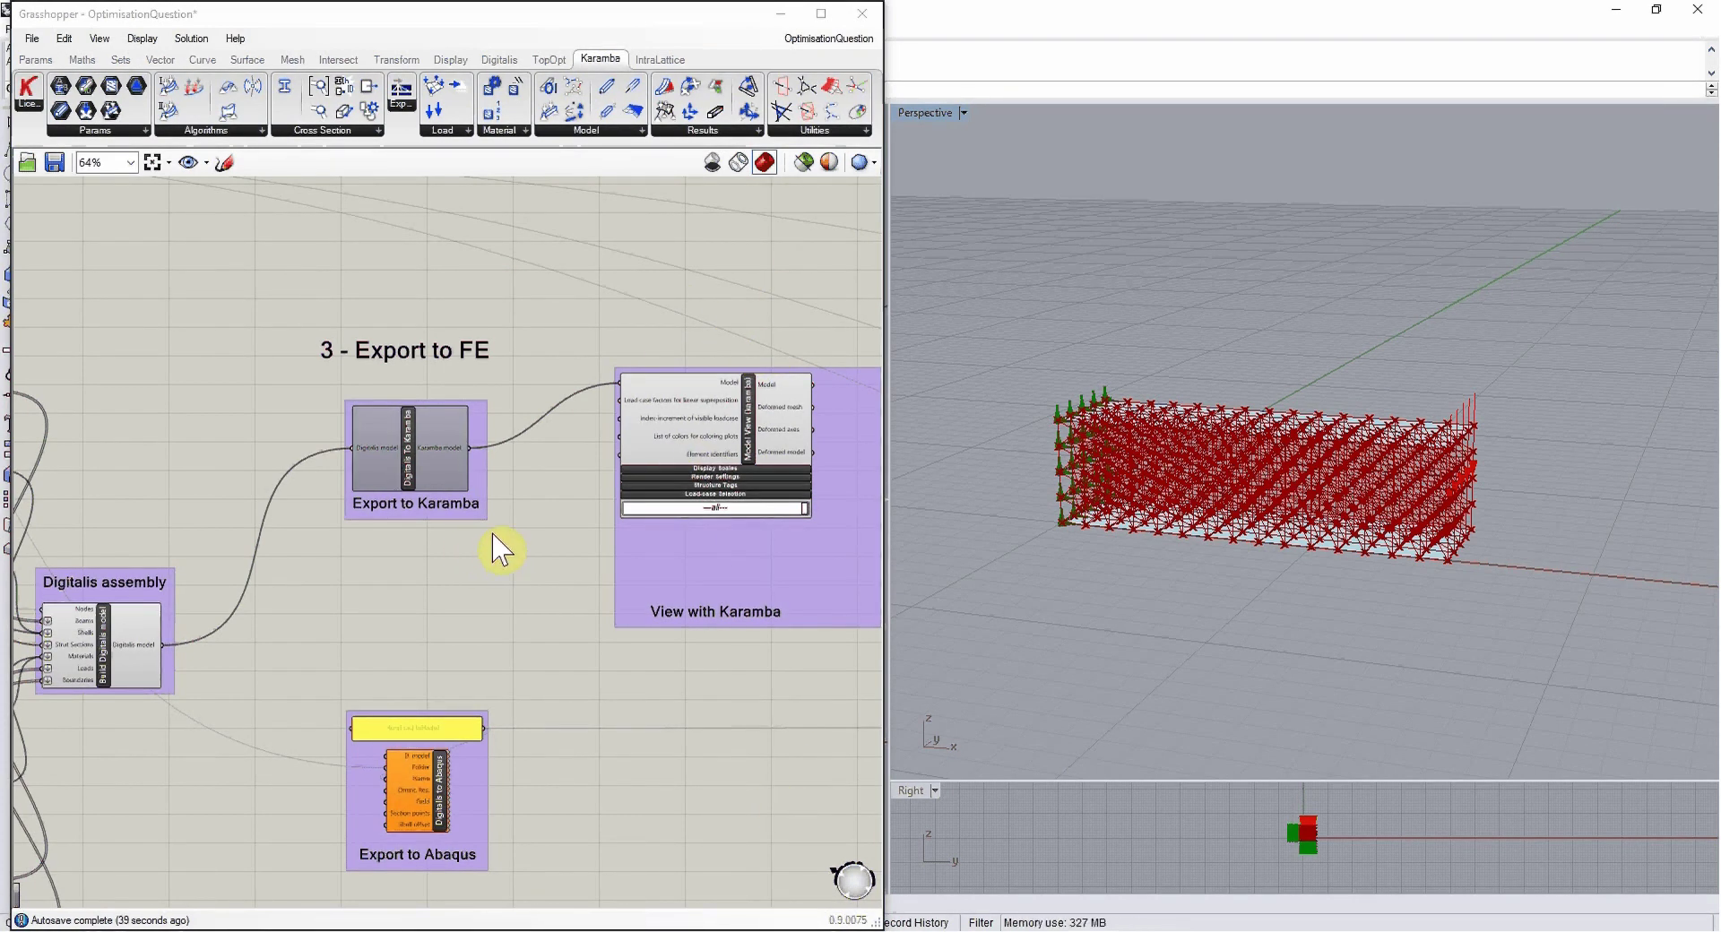
right_click_drag(439, 603, 462, 424)
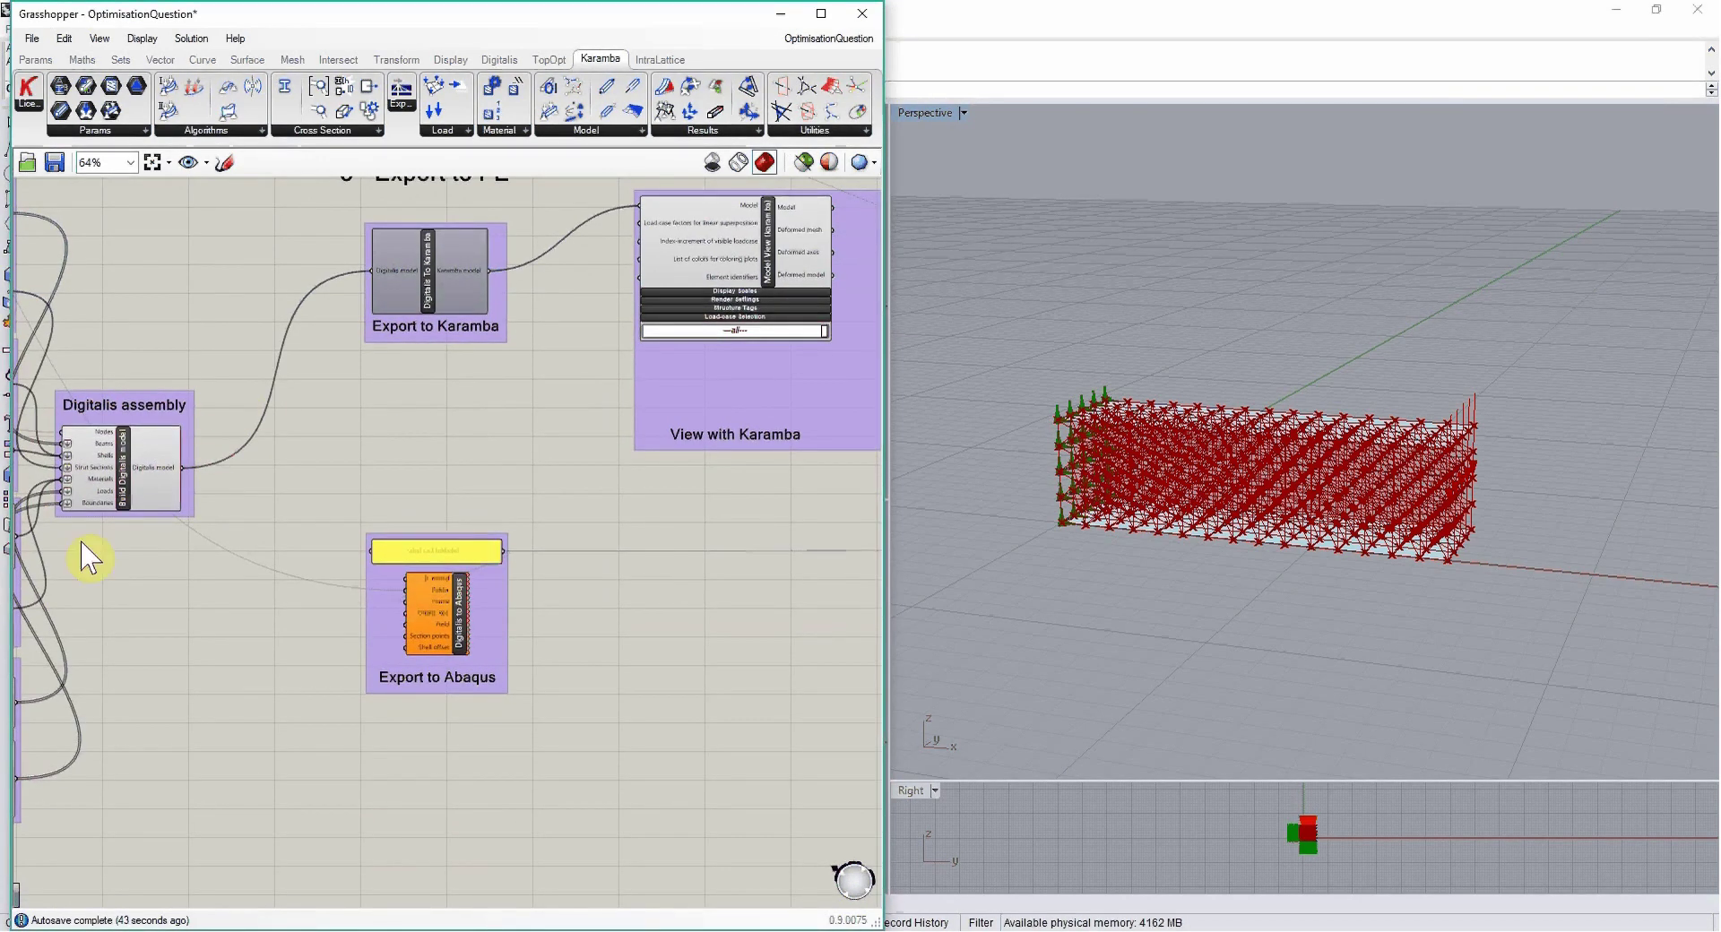
left_click_drag(203, 463, 405, 578)
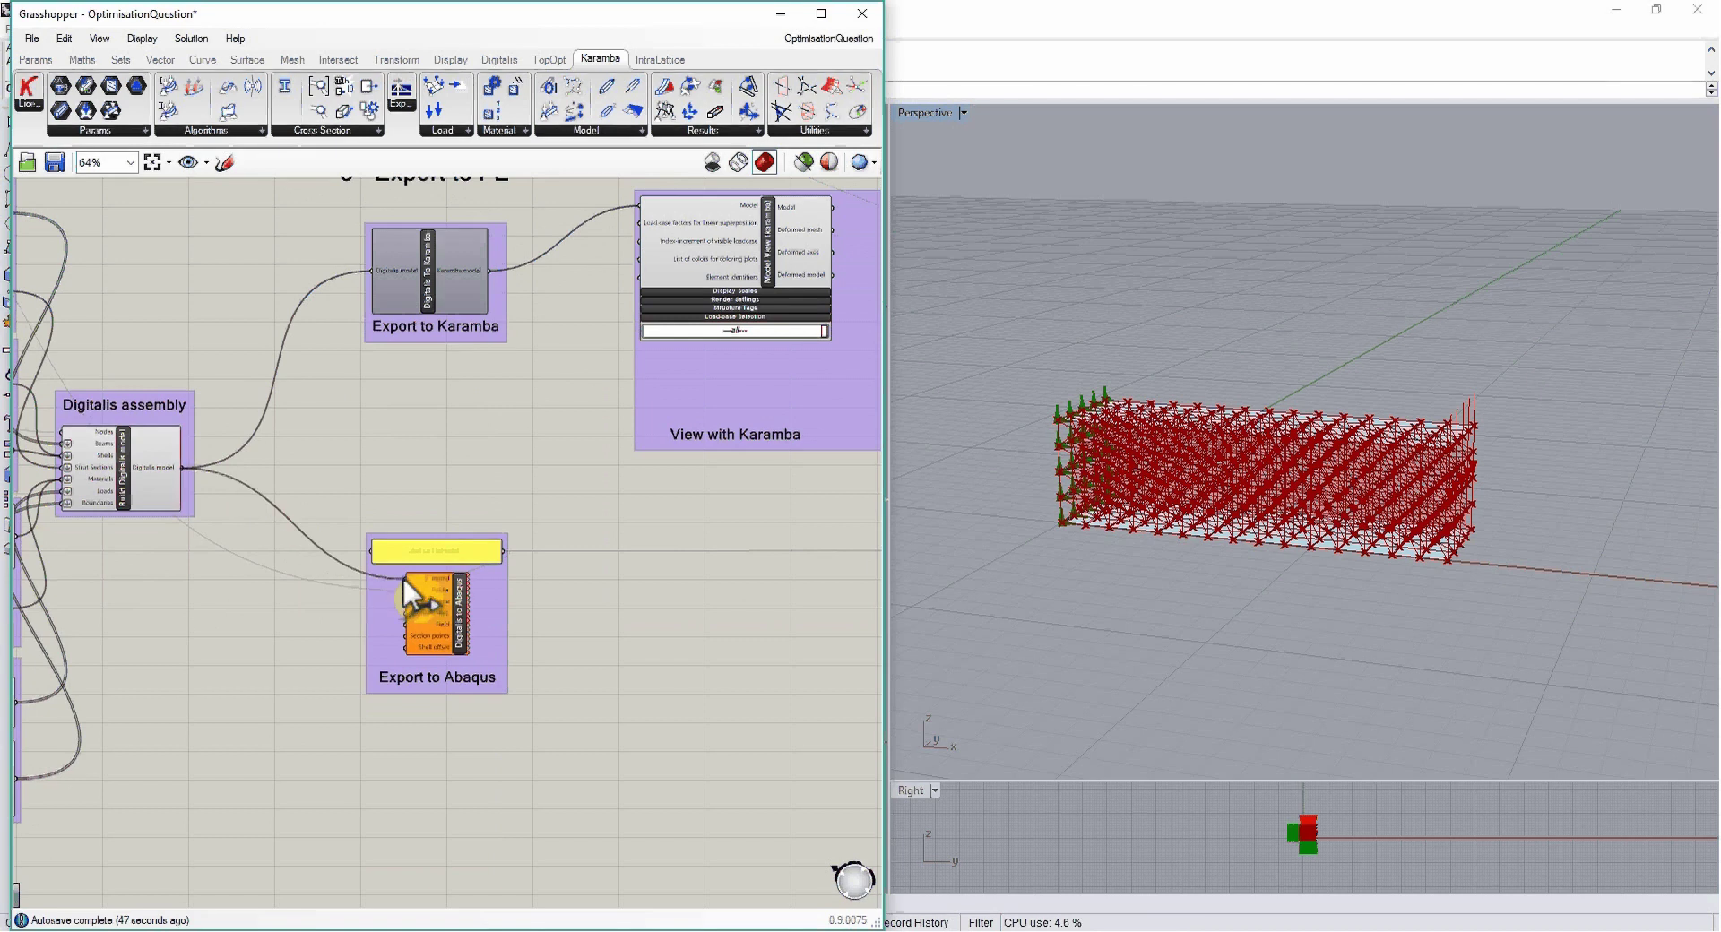
Step: Check the exported DigitalisModel.inp file in the Cantilever folder
scroll(430, 603, "up", 5)
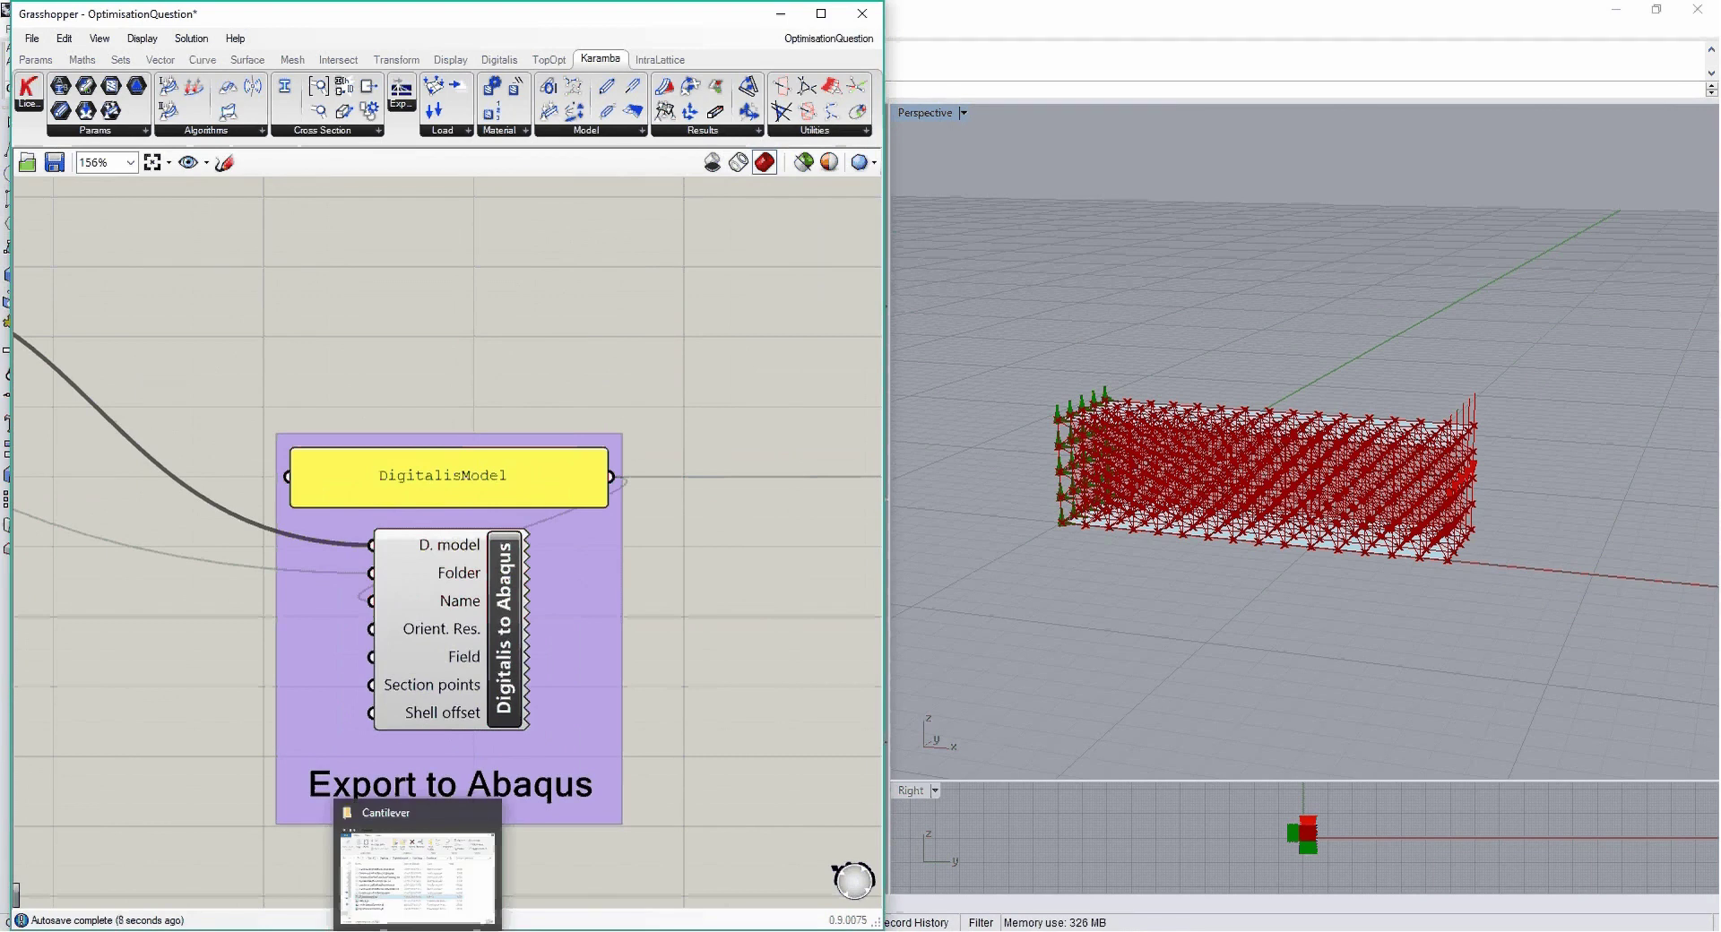
left_click(417, 929)
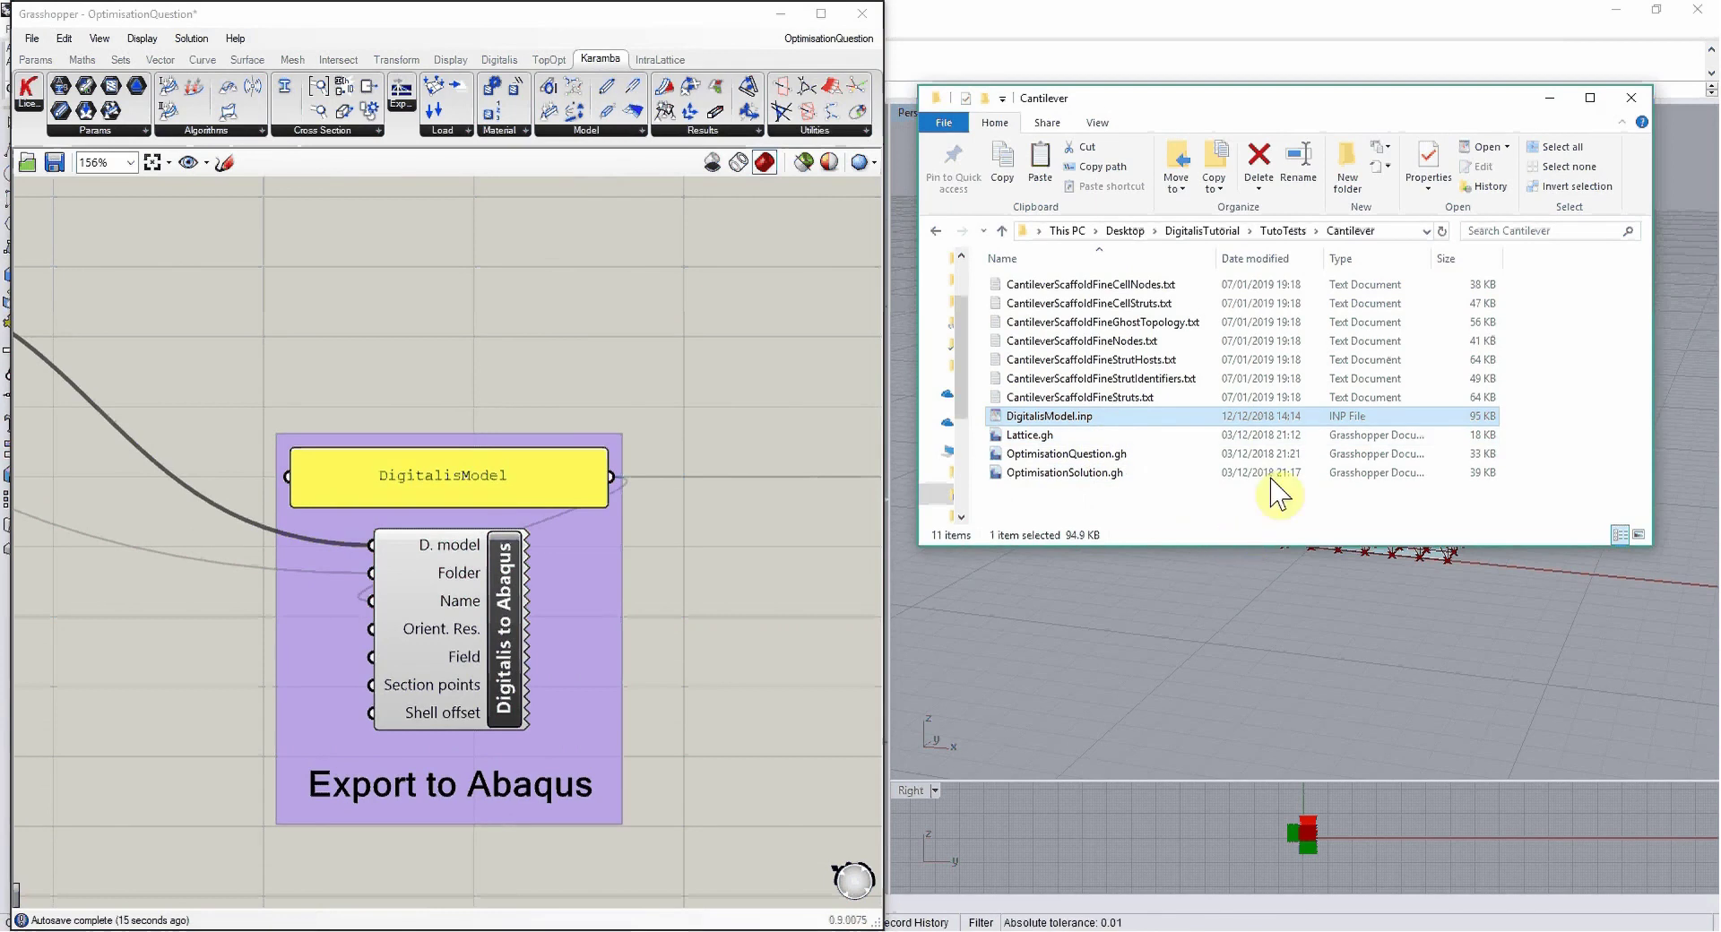
left_click(1552, 96)
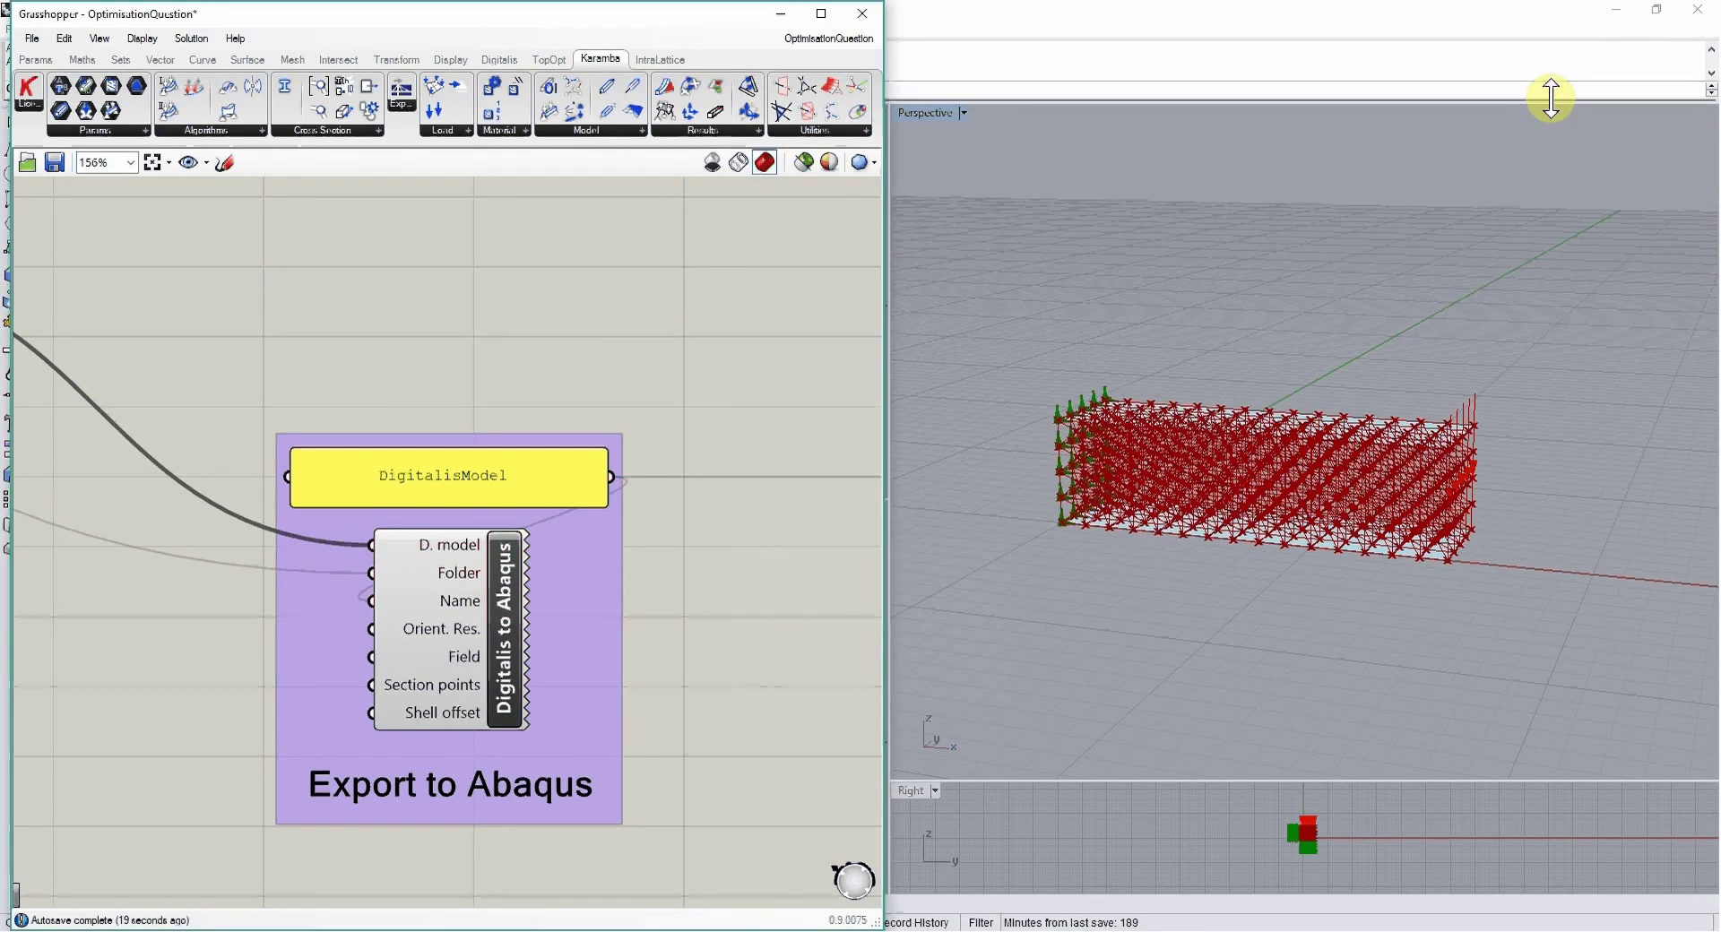
scroll(656, 426, "down", 3)
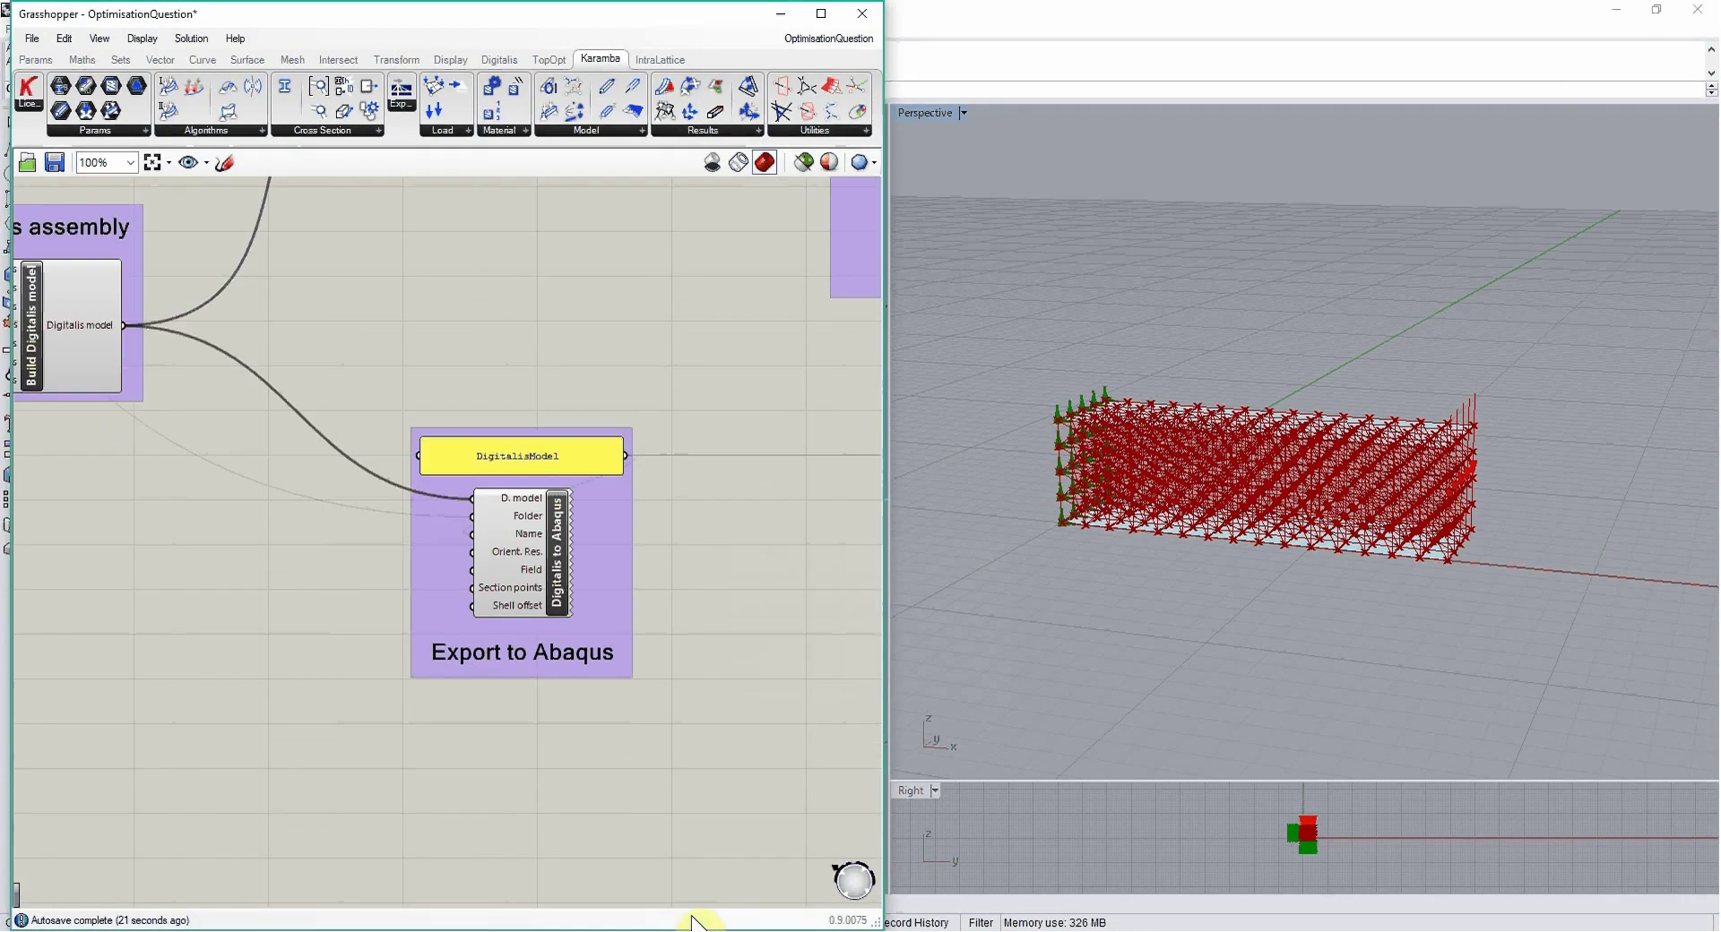
Step: Switch to Abaqus/CAE and import DigitalisModel.inp from the DigitalisTuto folder as a model
left_click(717, 928)
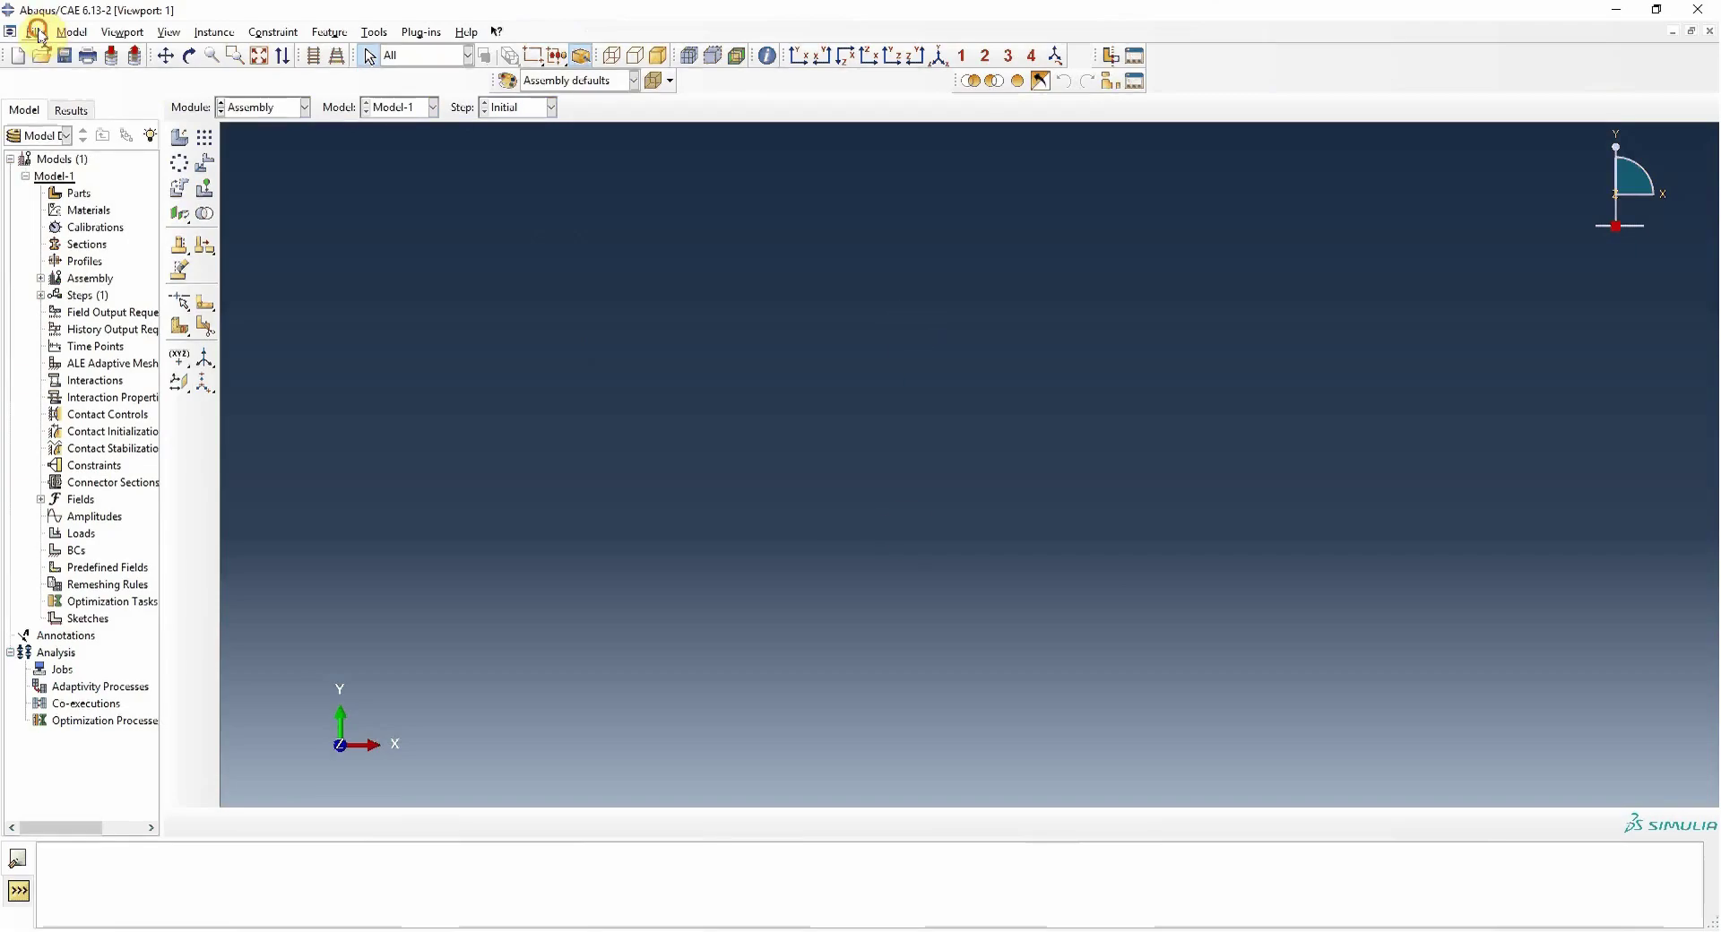
left_click(38, 32)
mouse_move(127, 252)
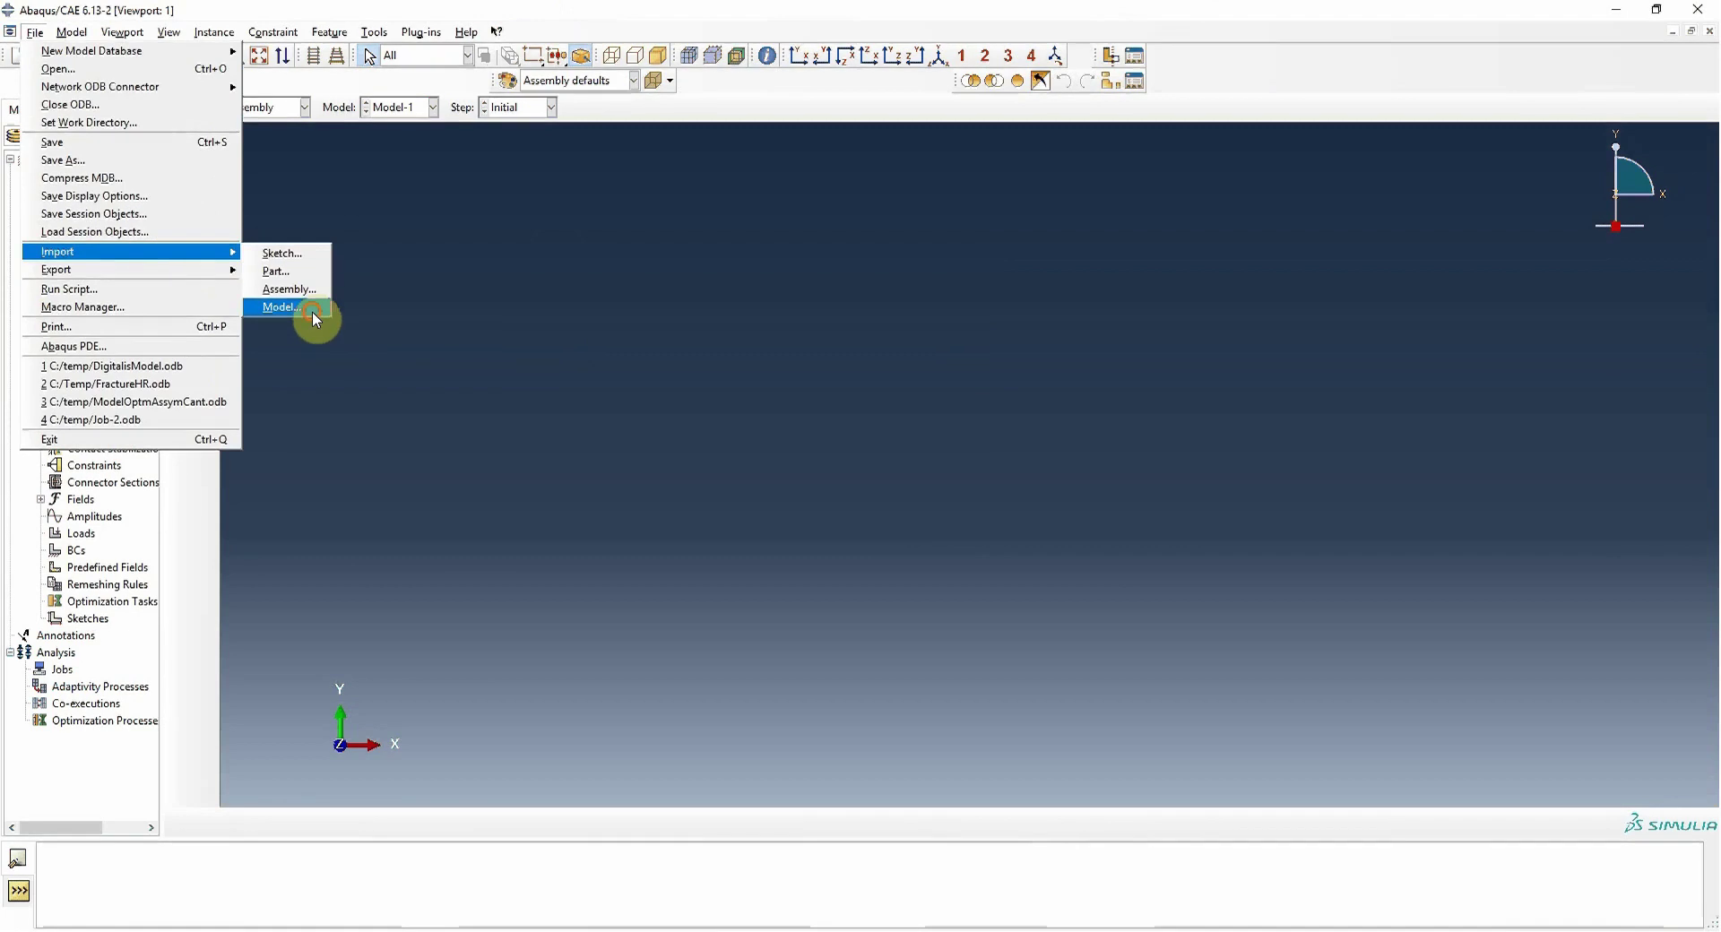
left_click(312, 310)
left_click(588, 321)
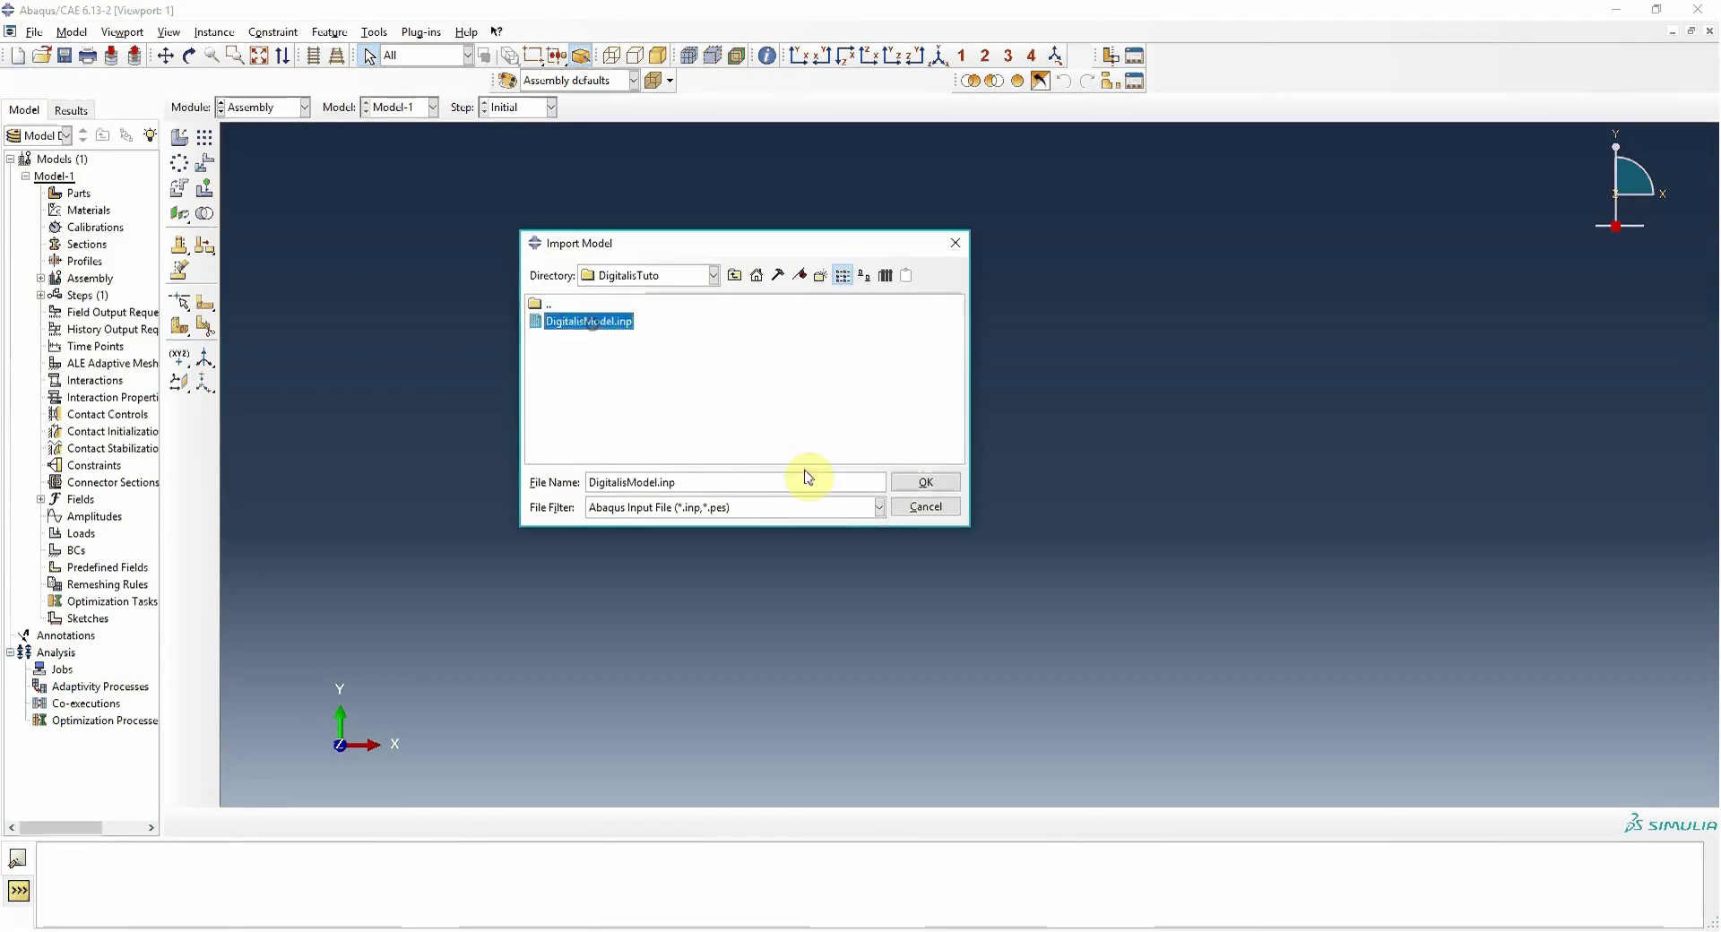
left_click(953, 482)
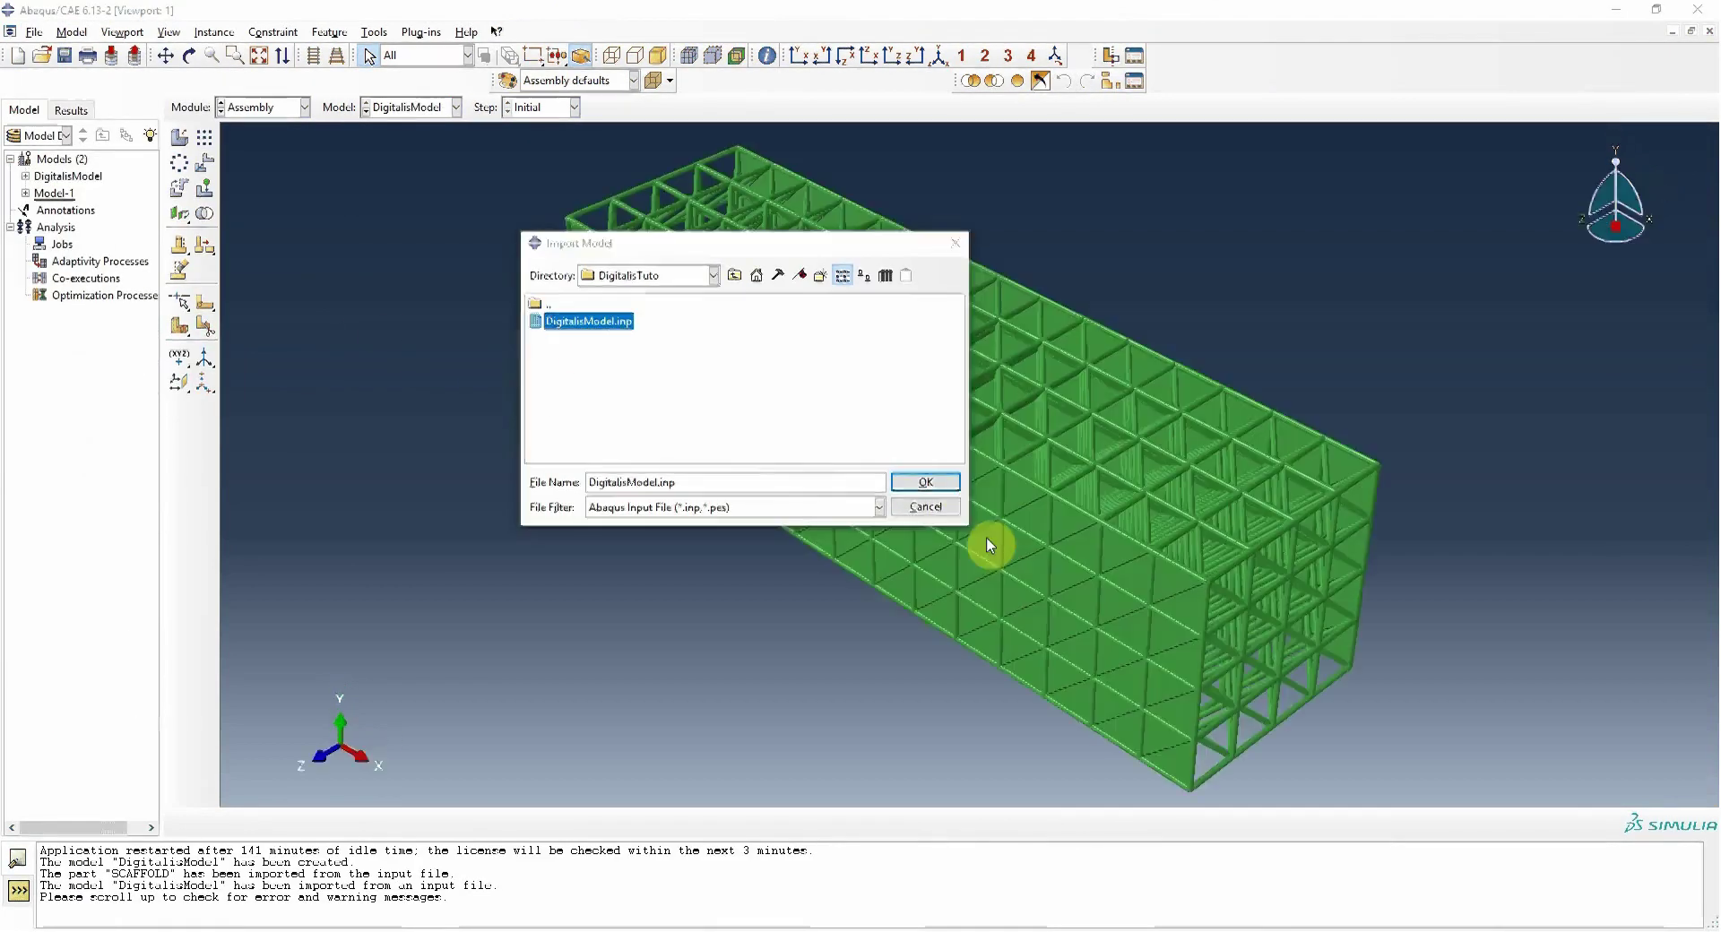
Step: Create a full analysis job for DigitalisModel in the Job module, keeping the default settings
scroll(941, 499, "up", 2)
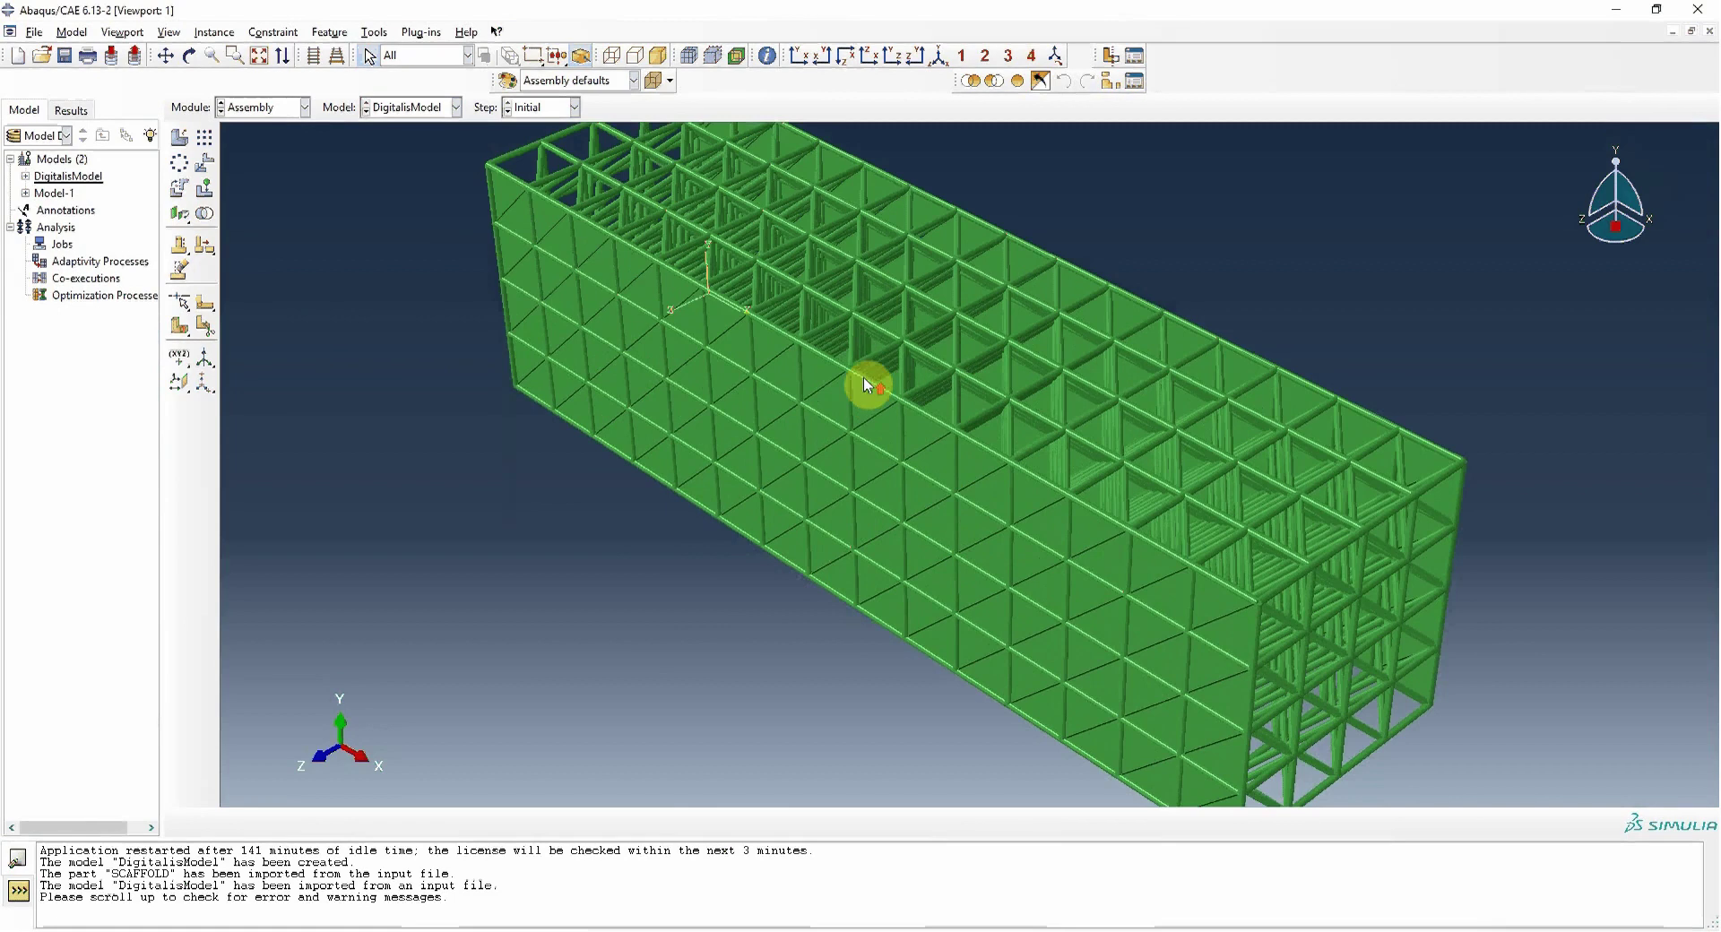
scroll(866, 384, "down", 1)
scroll(860, 395, "down", 3)
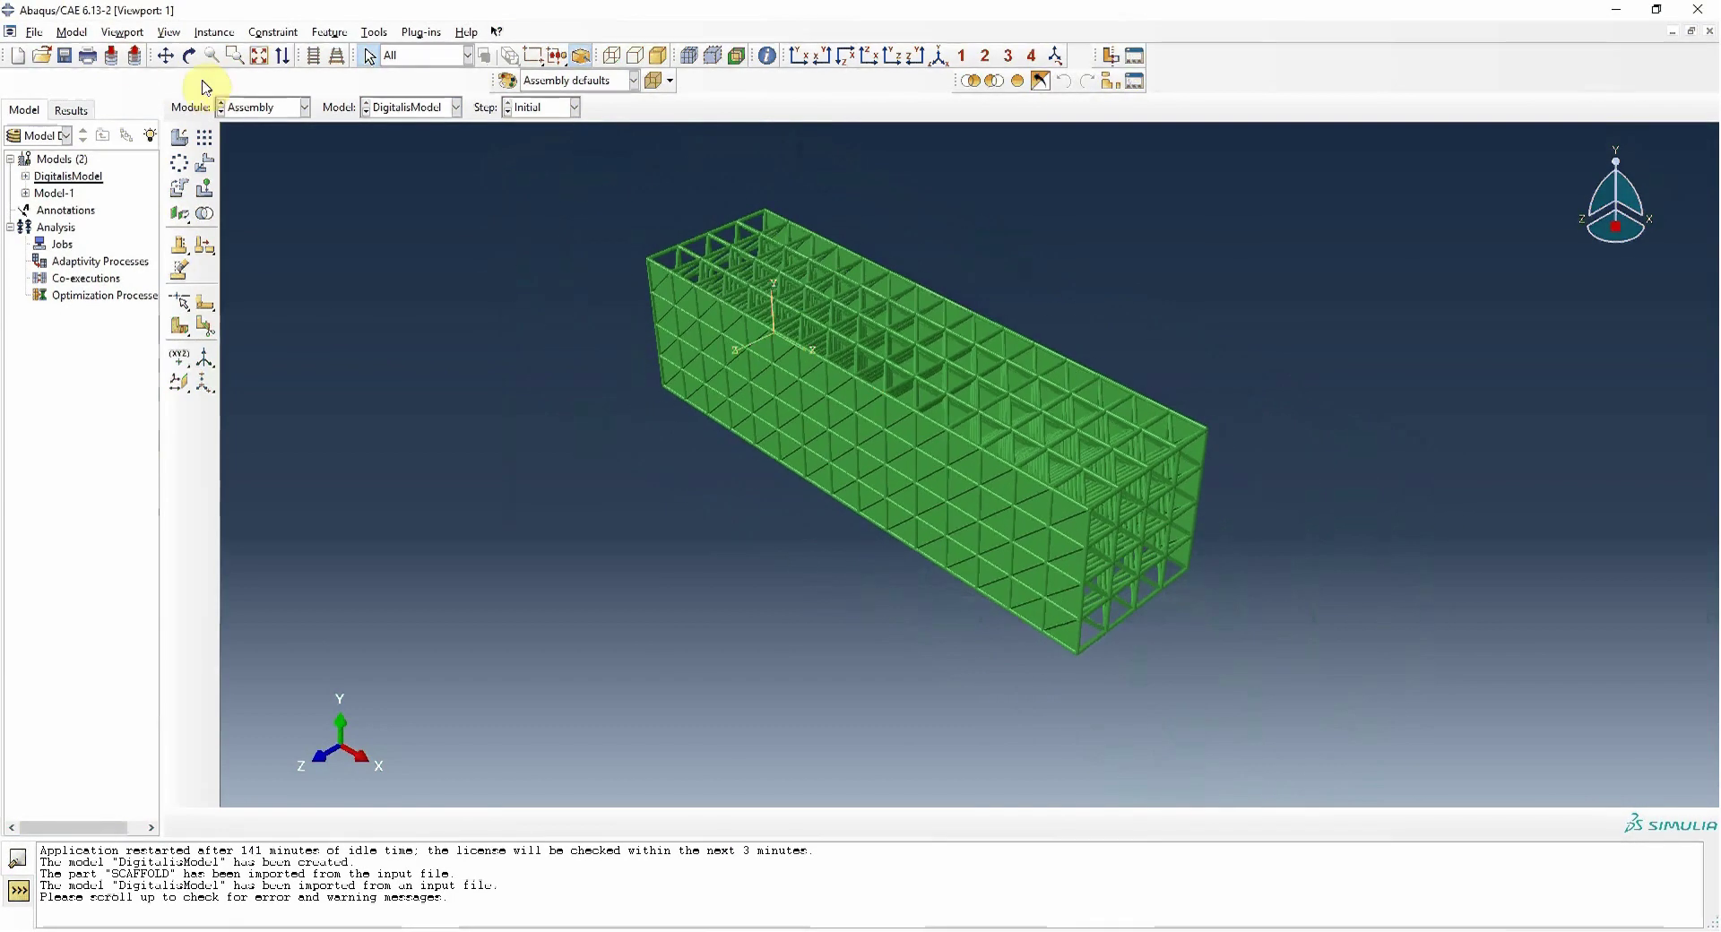
left_click_drag(897, 386, 753, 607)
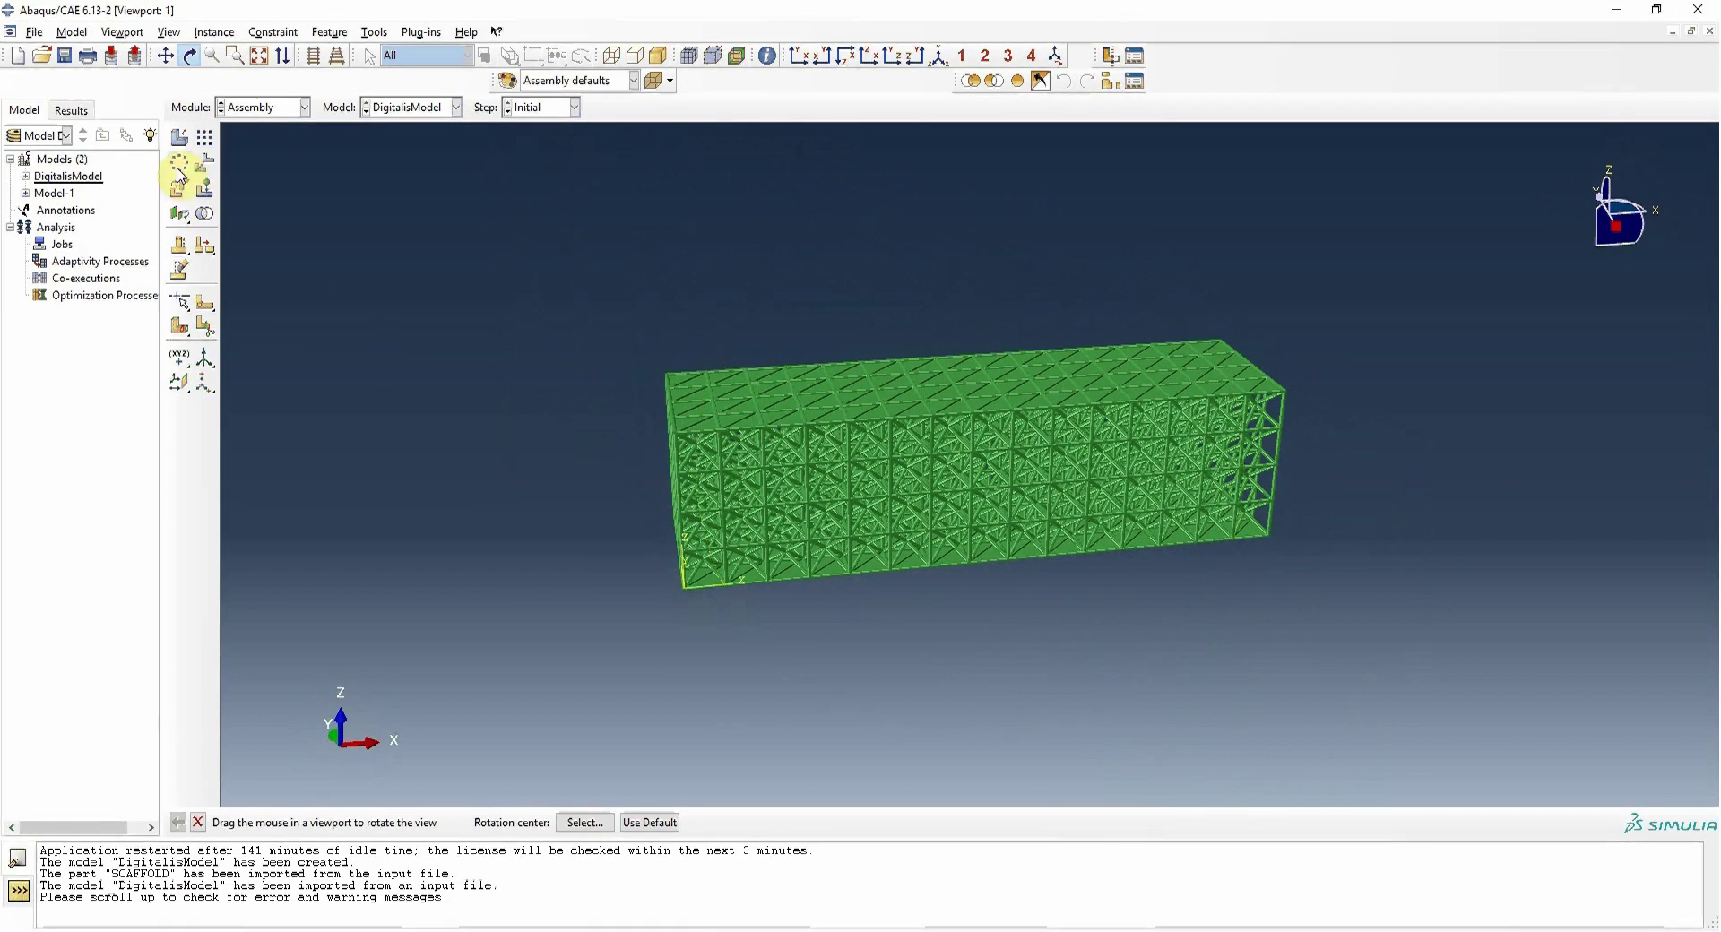
left_click(268, 107)
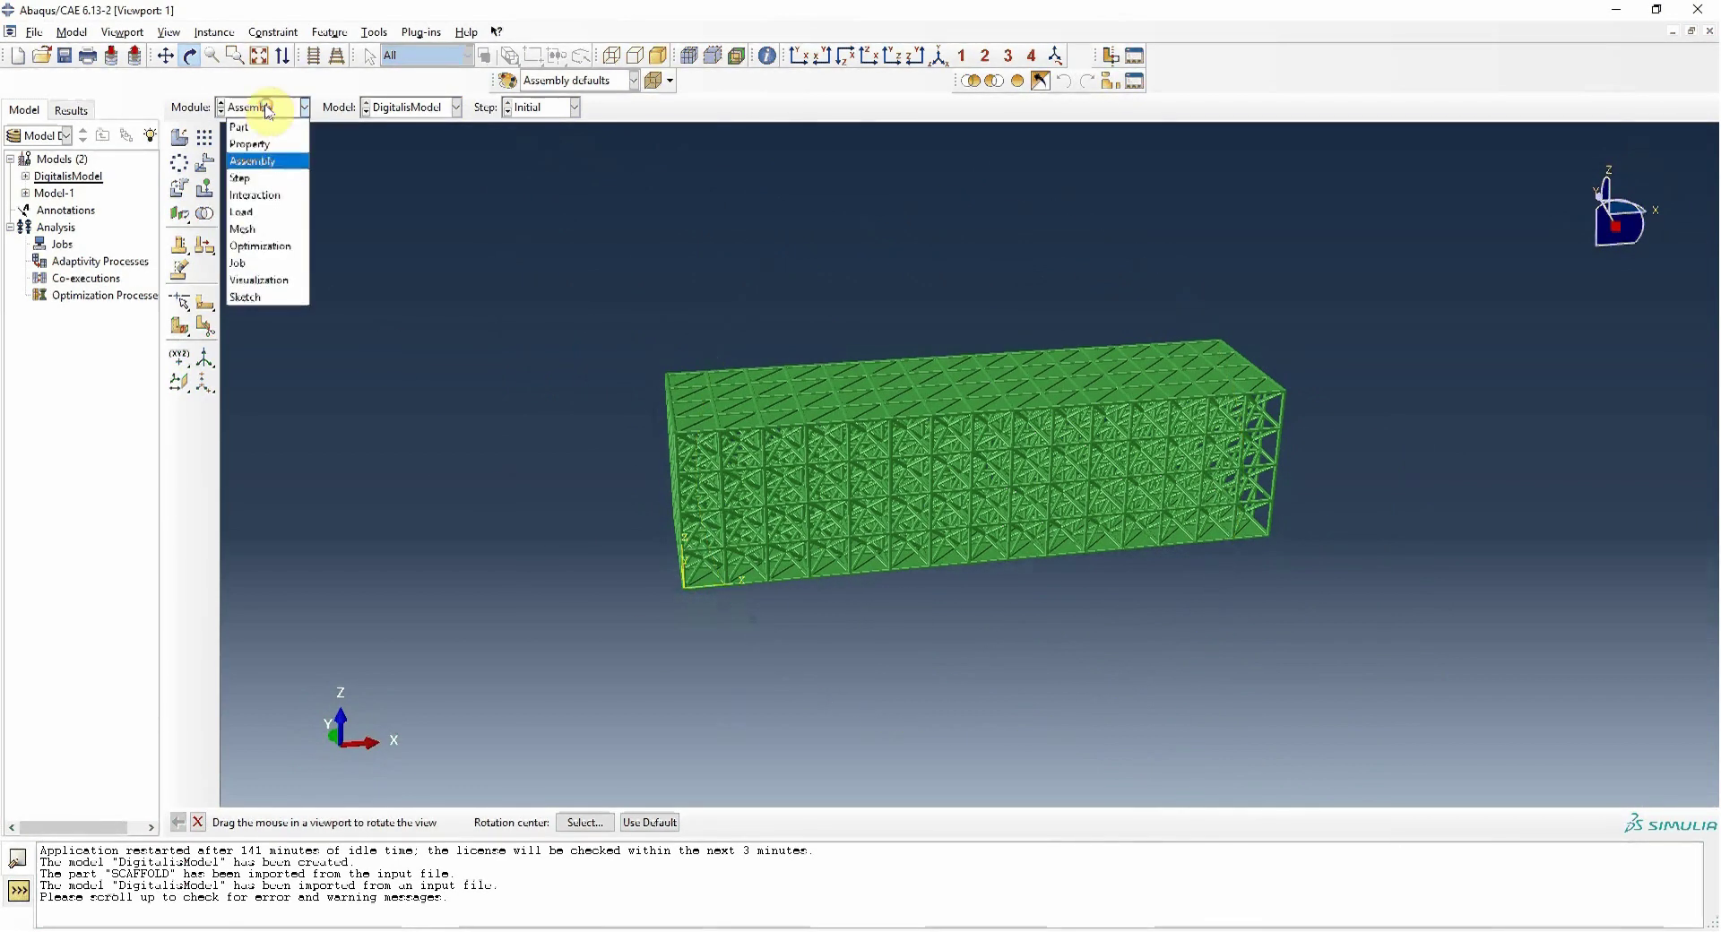
left_click(240, 263)
left_click(182, 119)
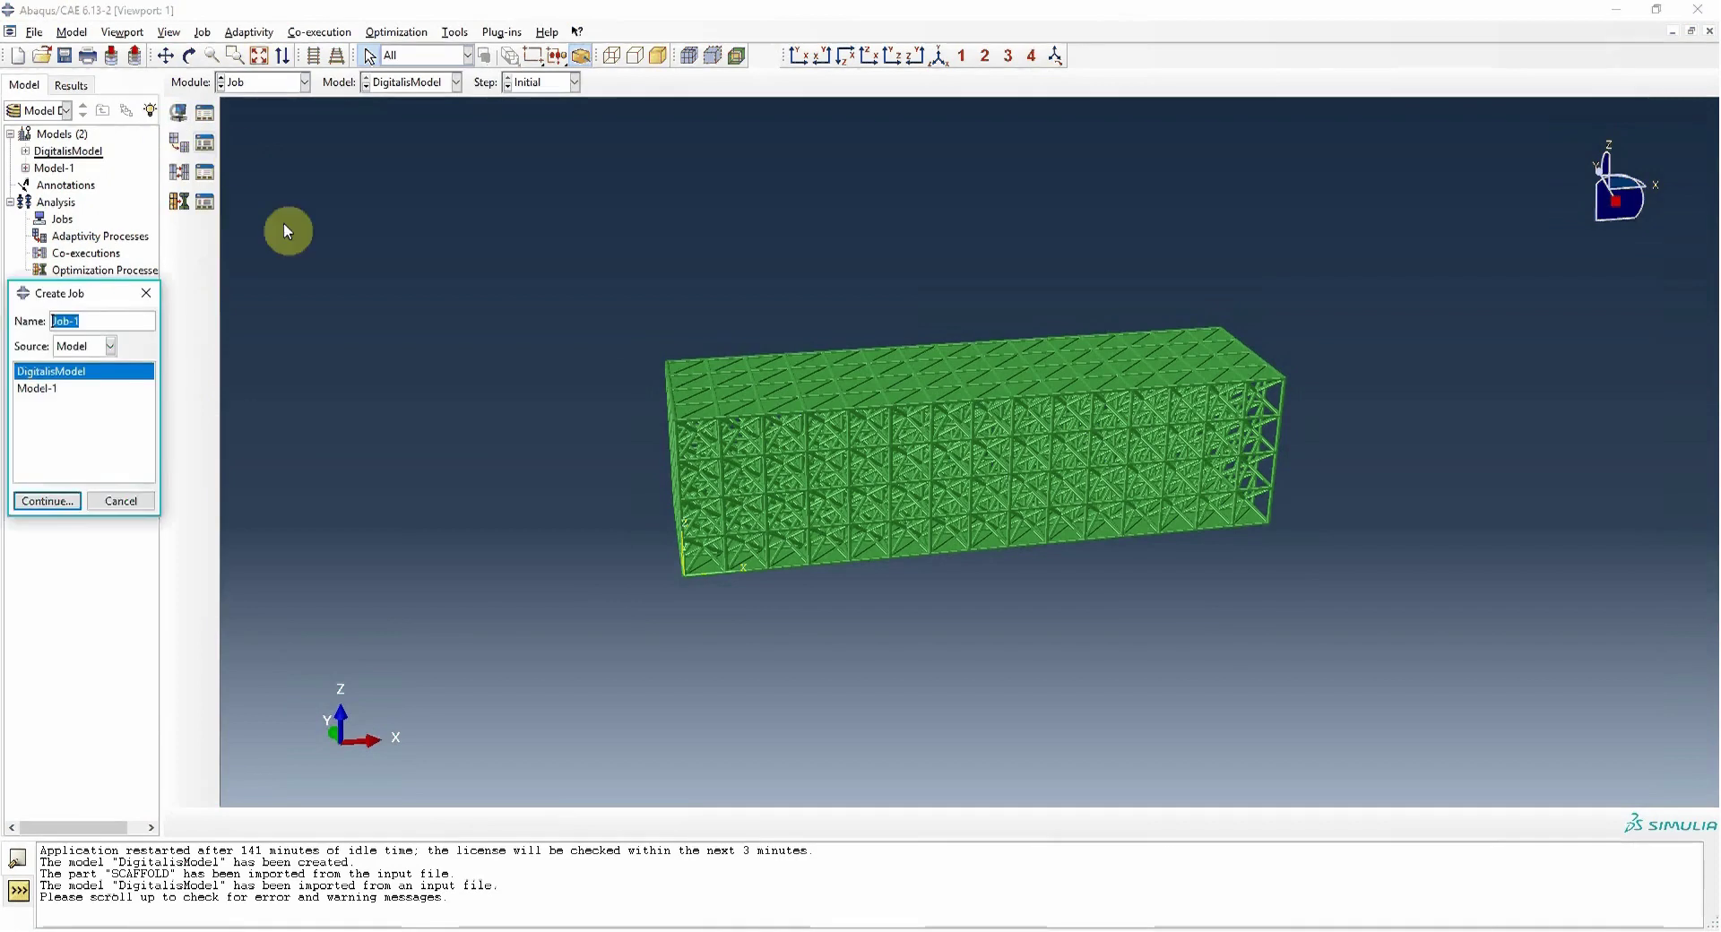
left_click(41, 498)
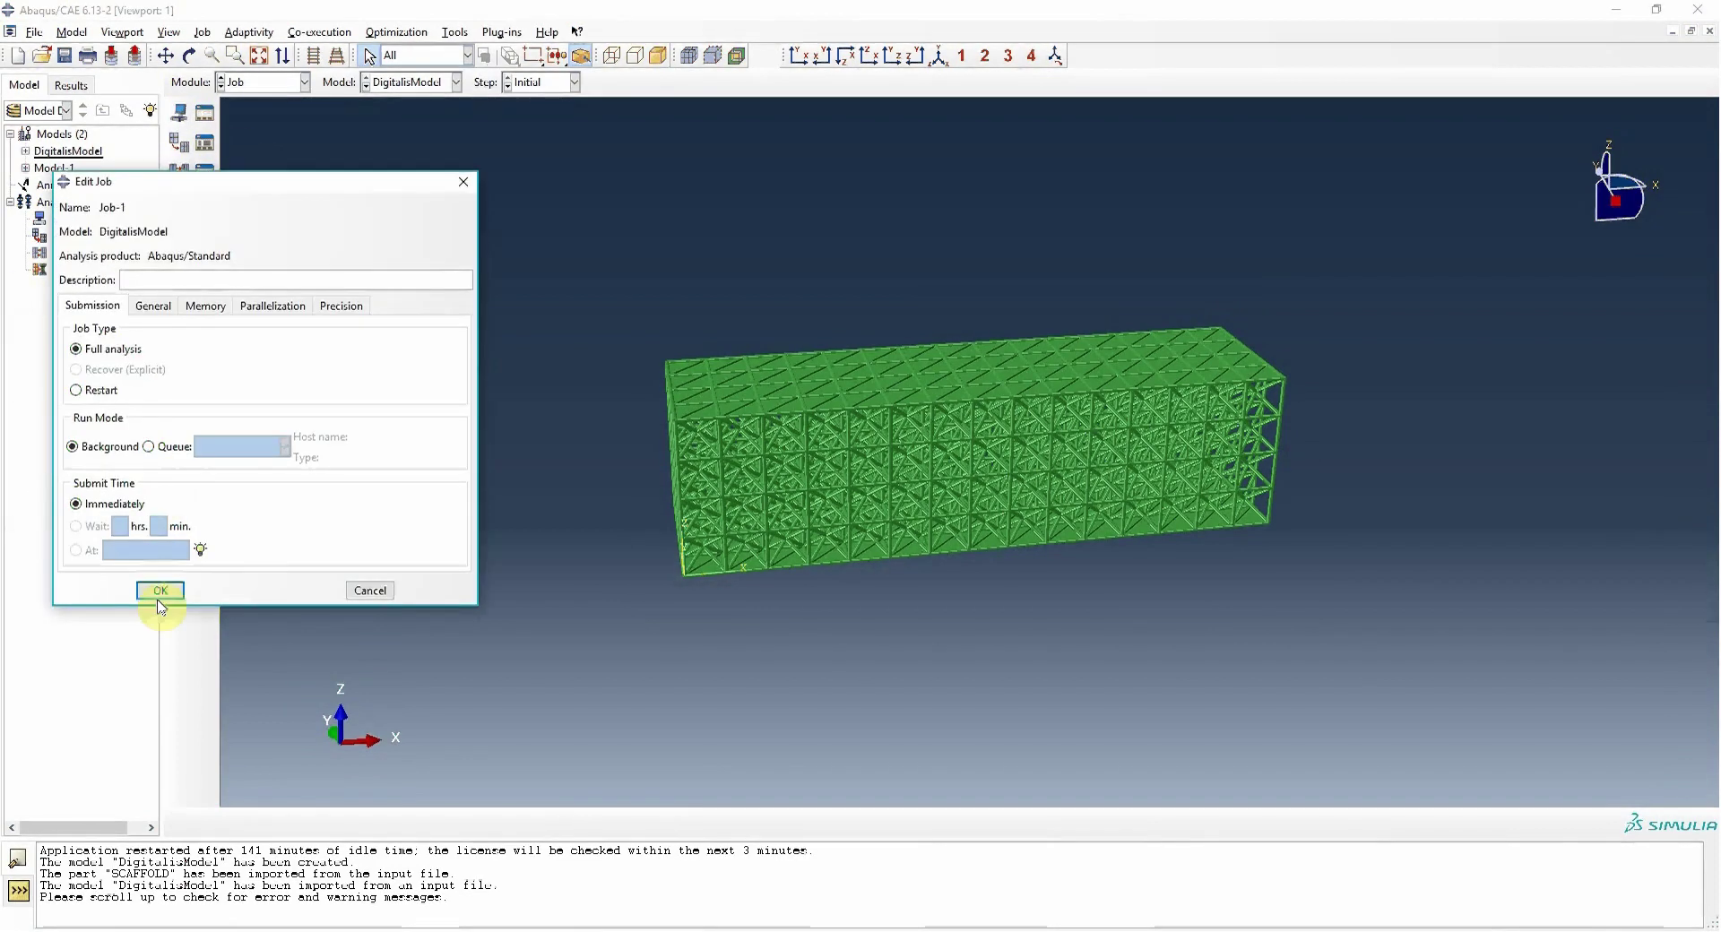
left_click(160, 590)
Step: Submit the DigitalisModel job for analysis and close the job manager
left_click(205, 123)
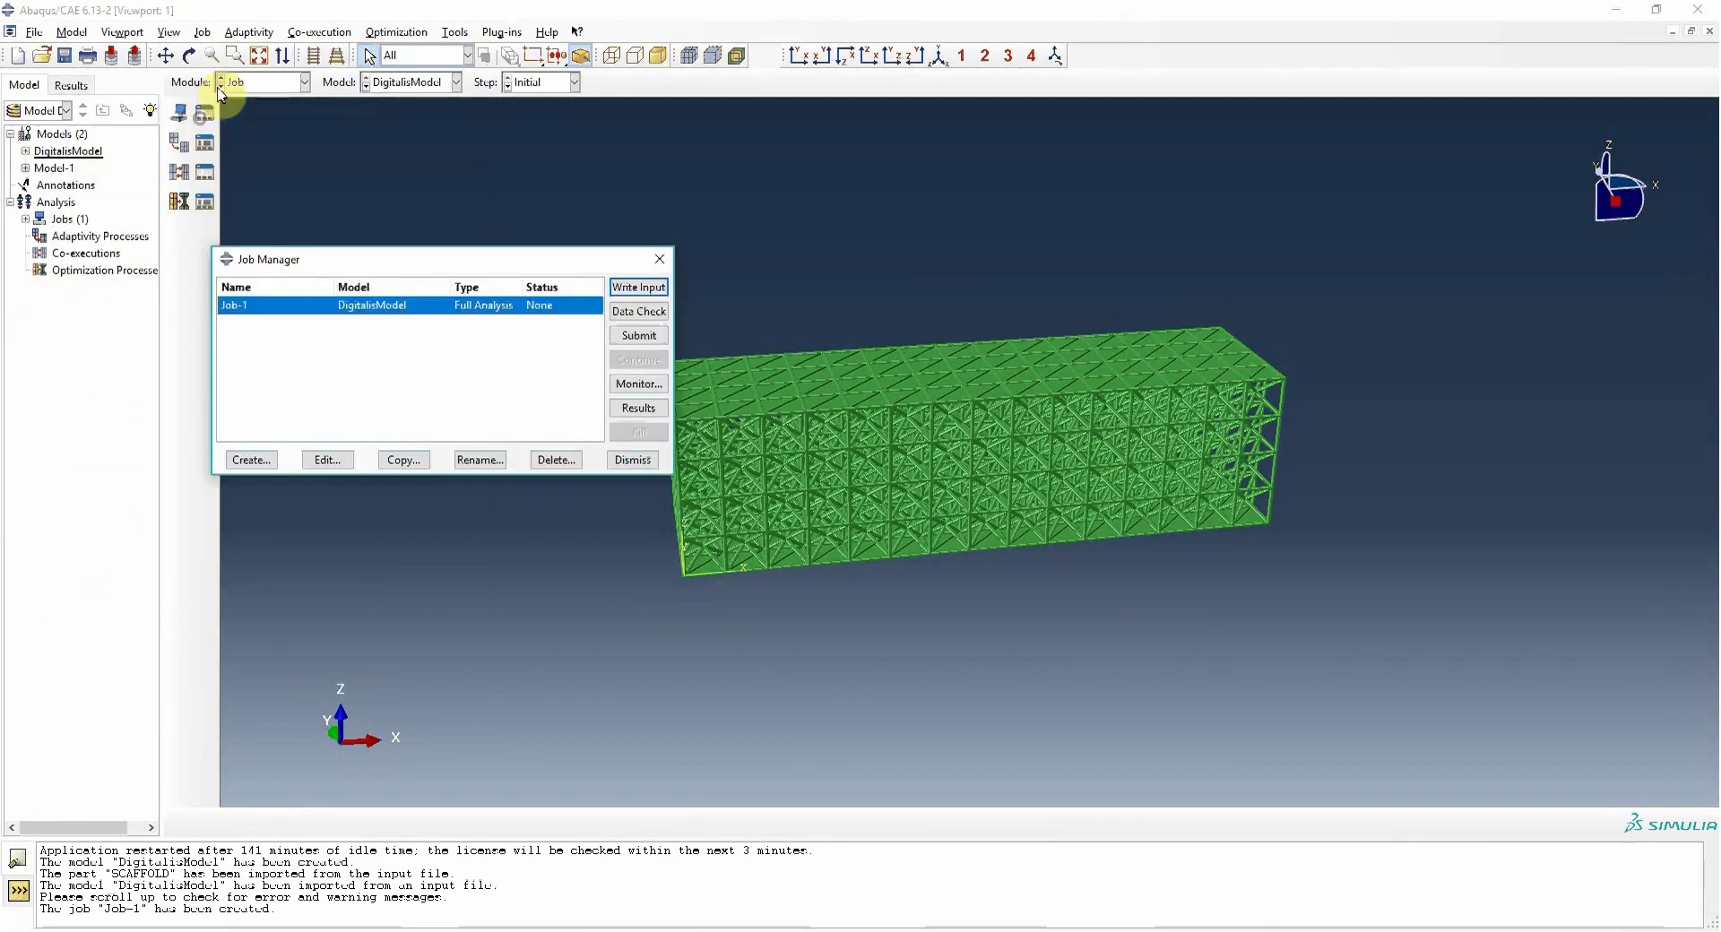
left_click(625, 341)
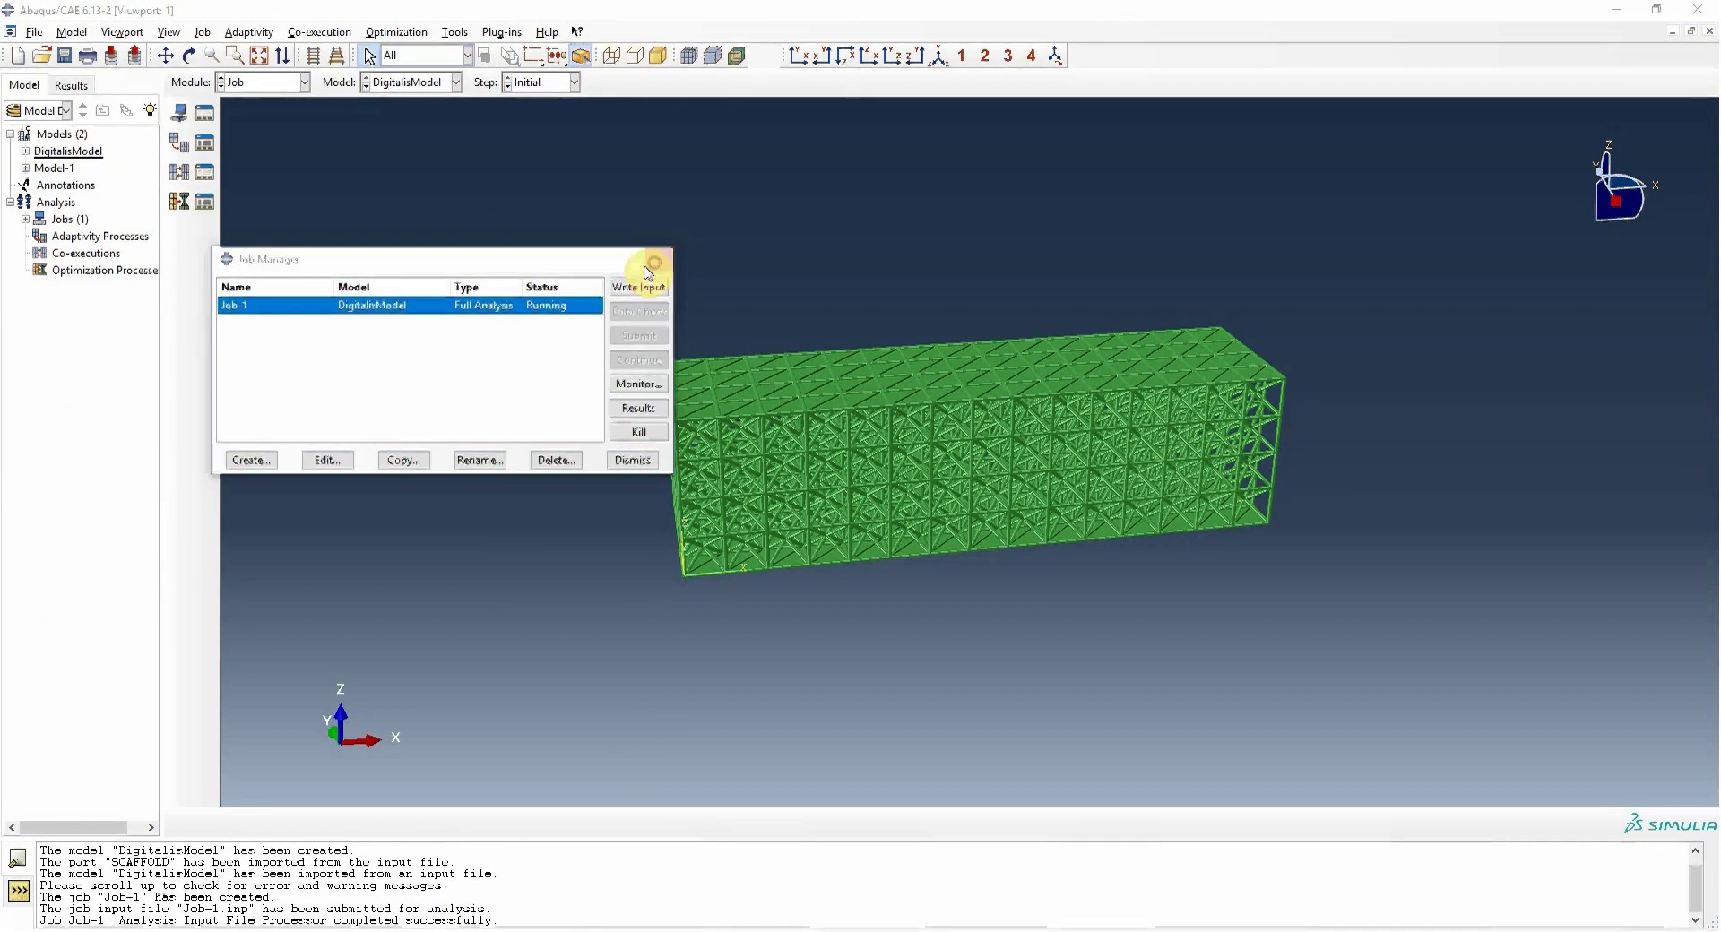
left_click(658, 262)
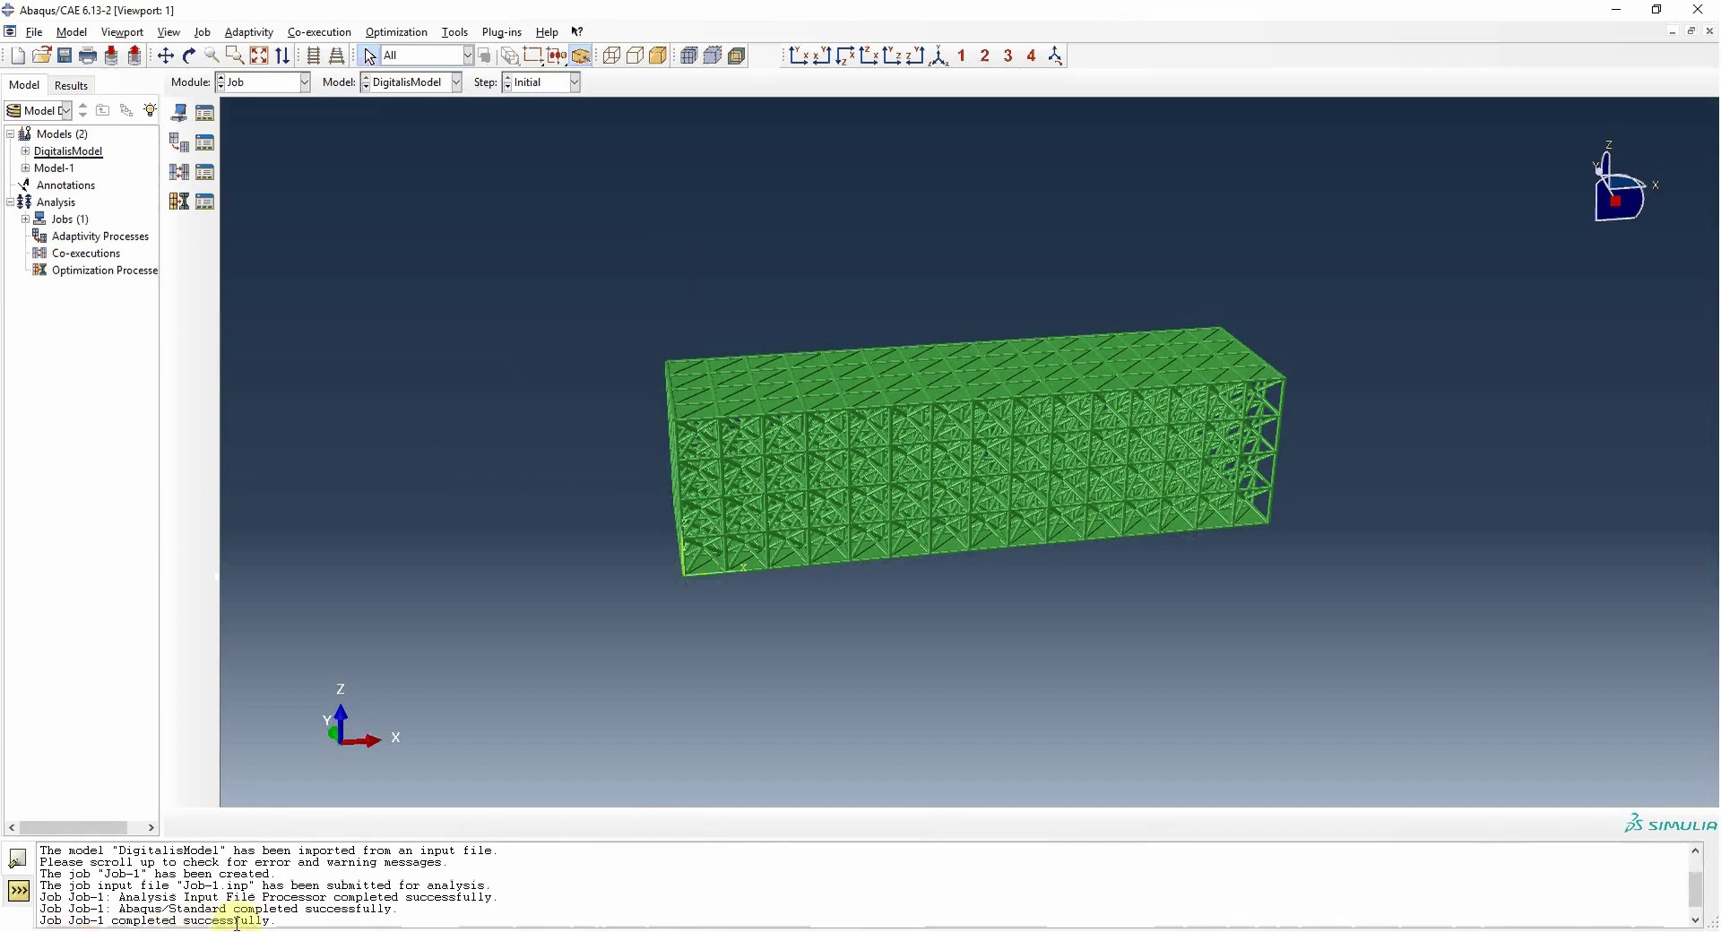
Step: Open the Job-1.odb output database from the DigitalisTuto folder
left_click(37, 36)
left_click(55, 79)
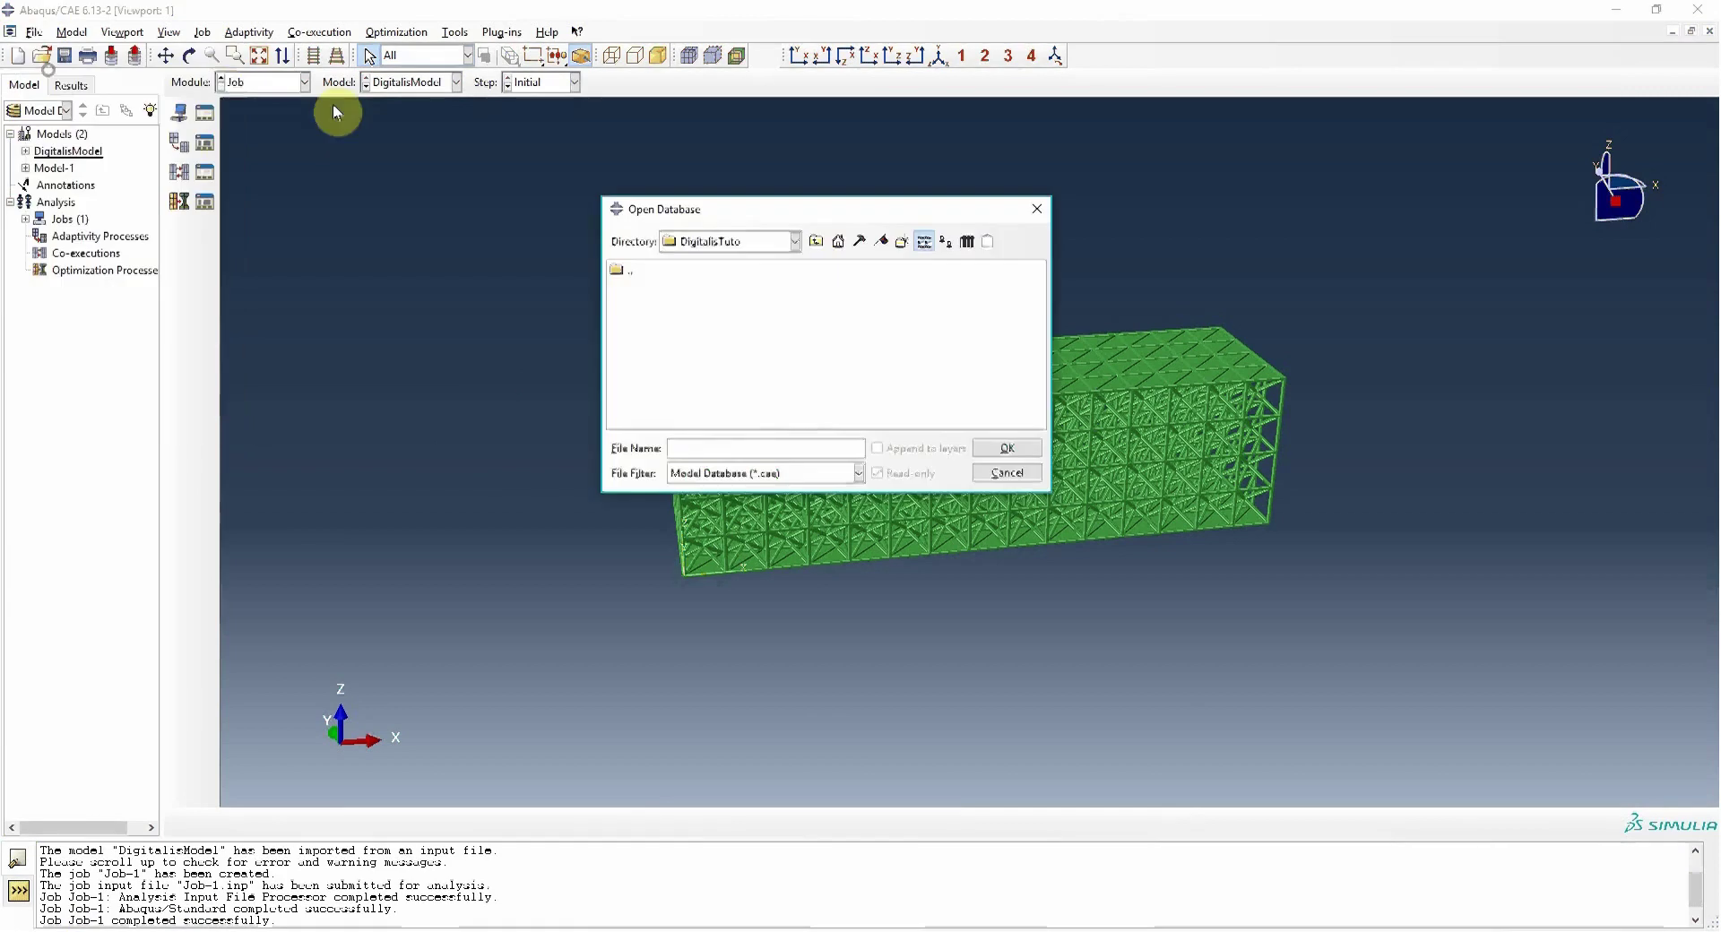
left_click(709, 470)
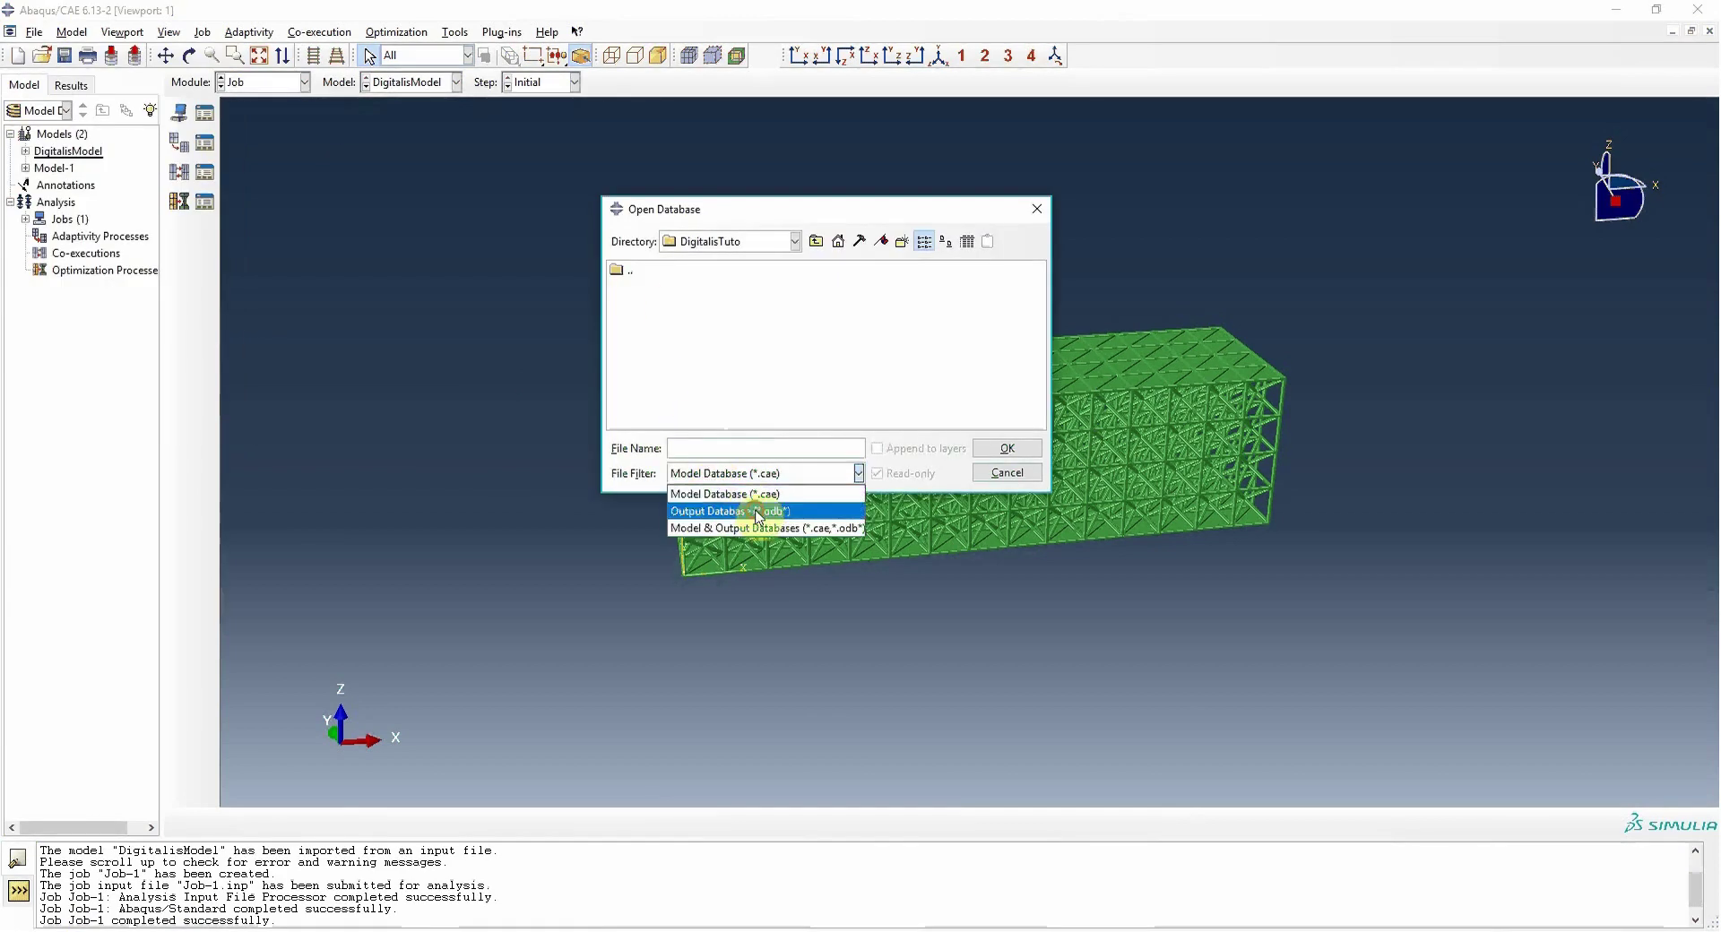
left_click(753, 513)
left_click(652, 287)
left_click(1029, 450)
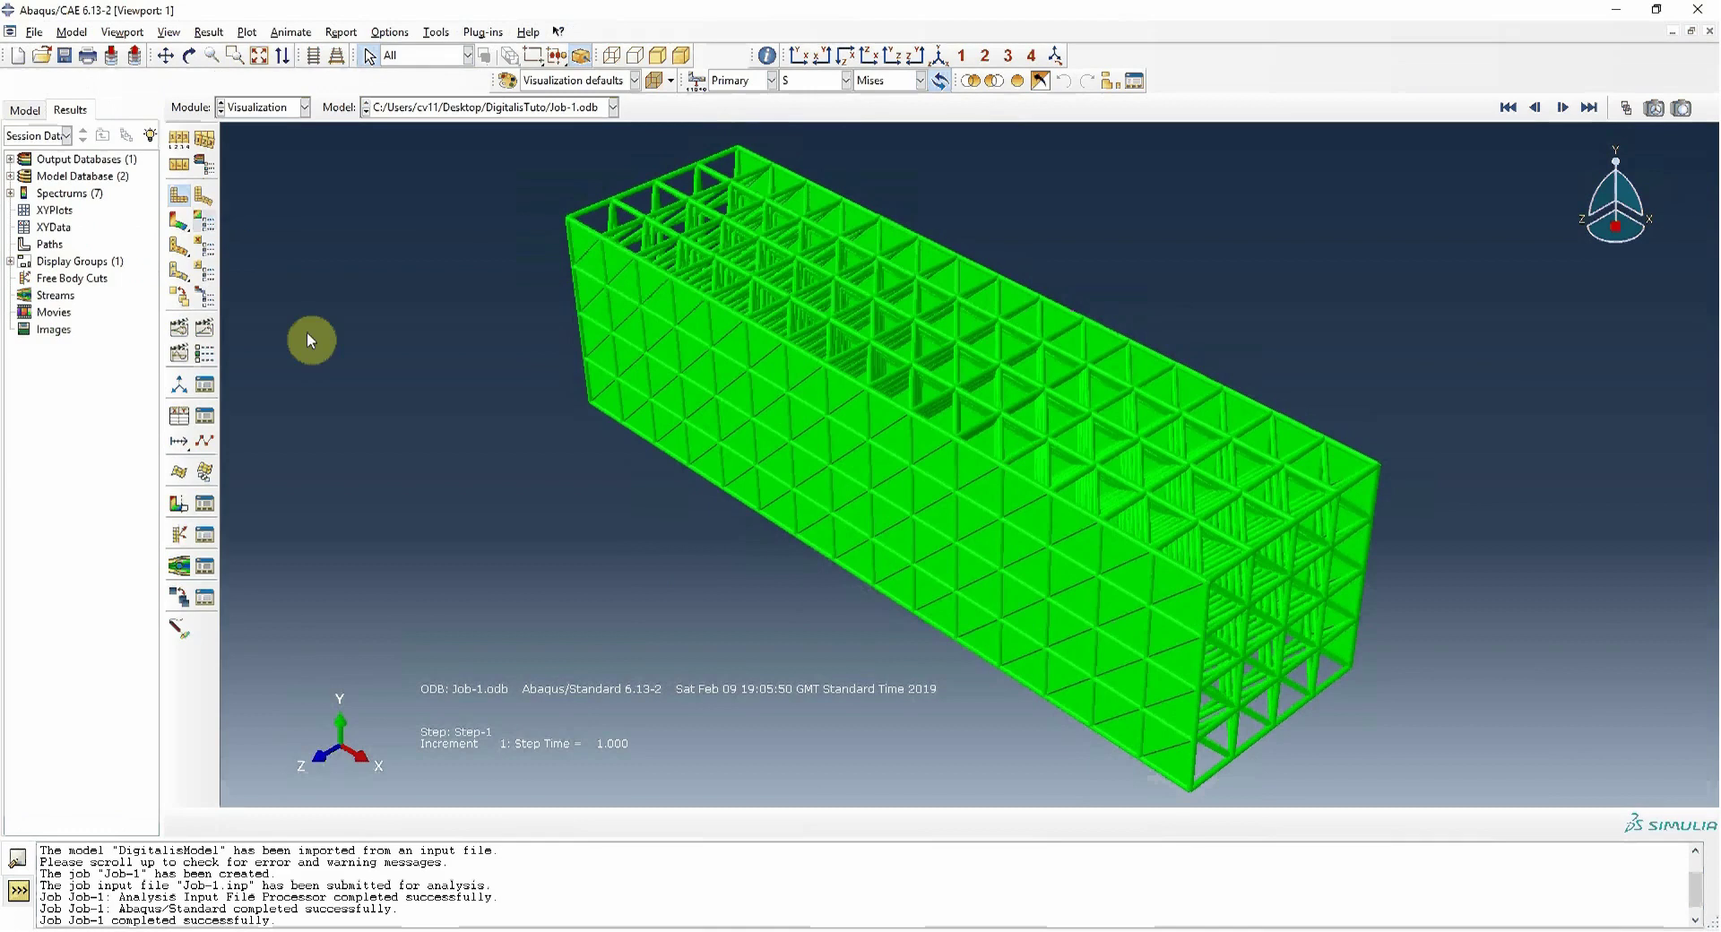
Step: Plot the Mises stress contours on the deformed lattice and inspect them from several sides
left_click(867, 57)
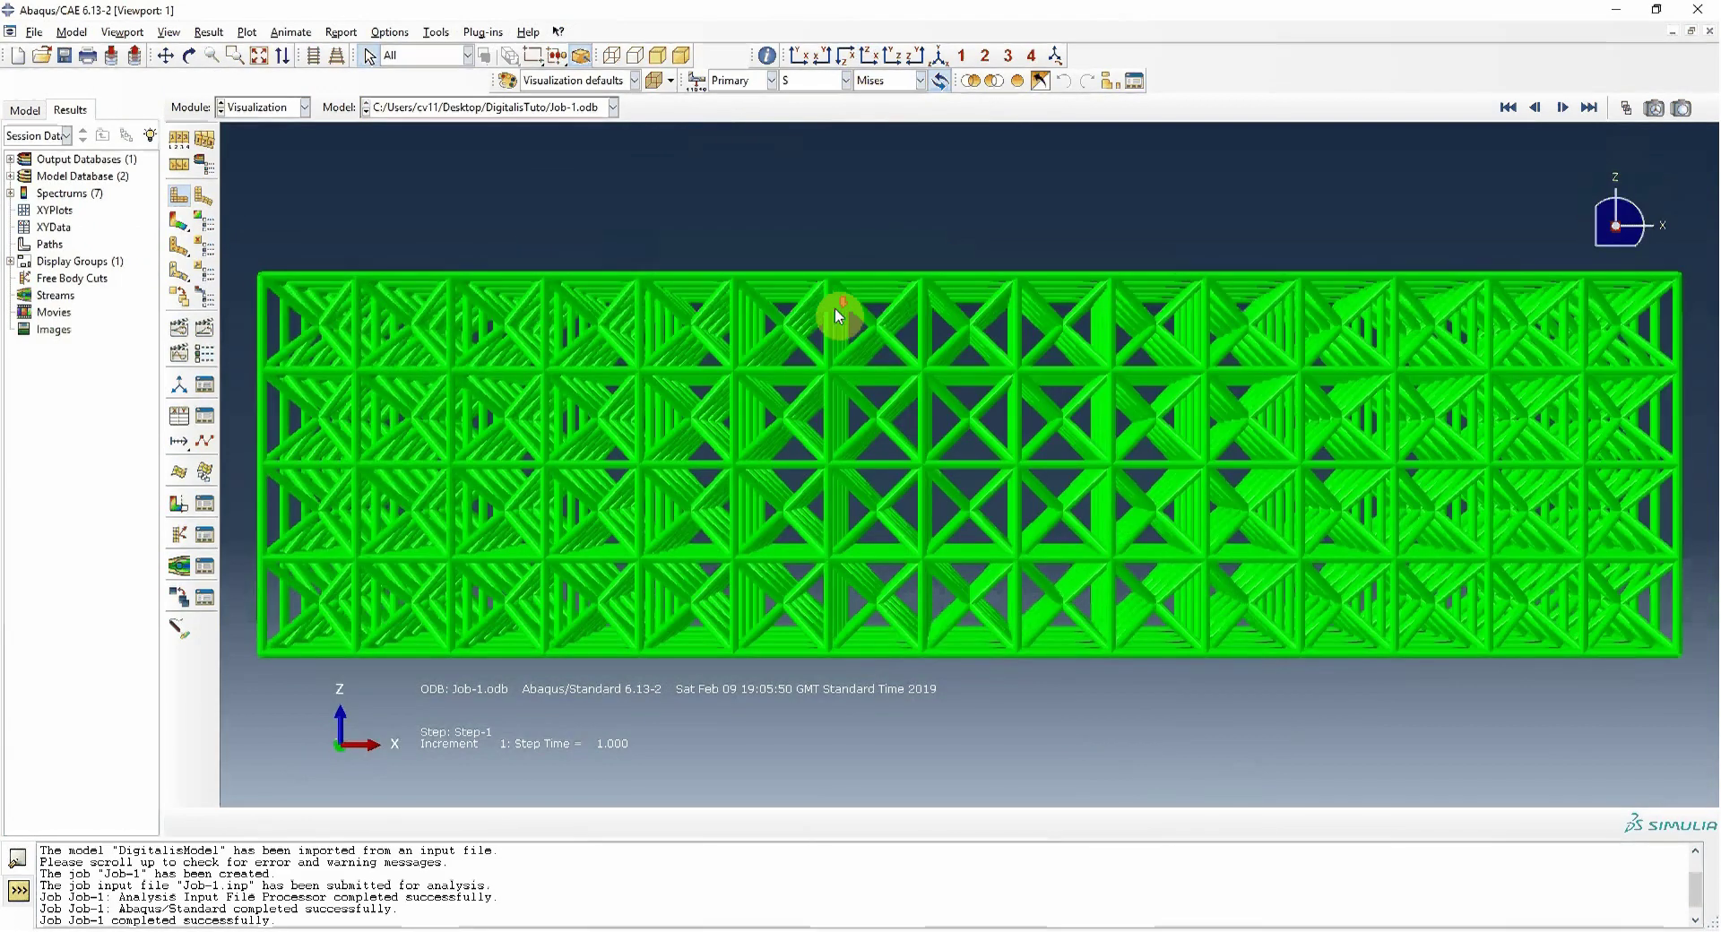
scroll(851, 341, "up", 5)
scroll(850, 338, "down", 5)
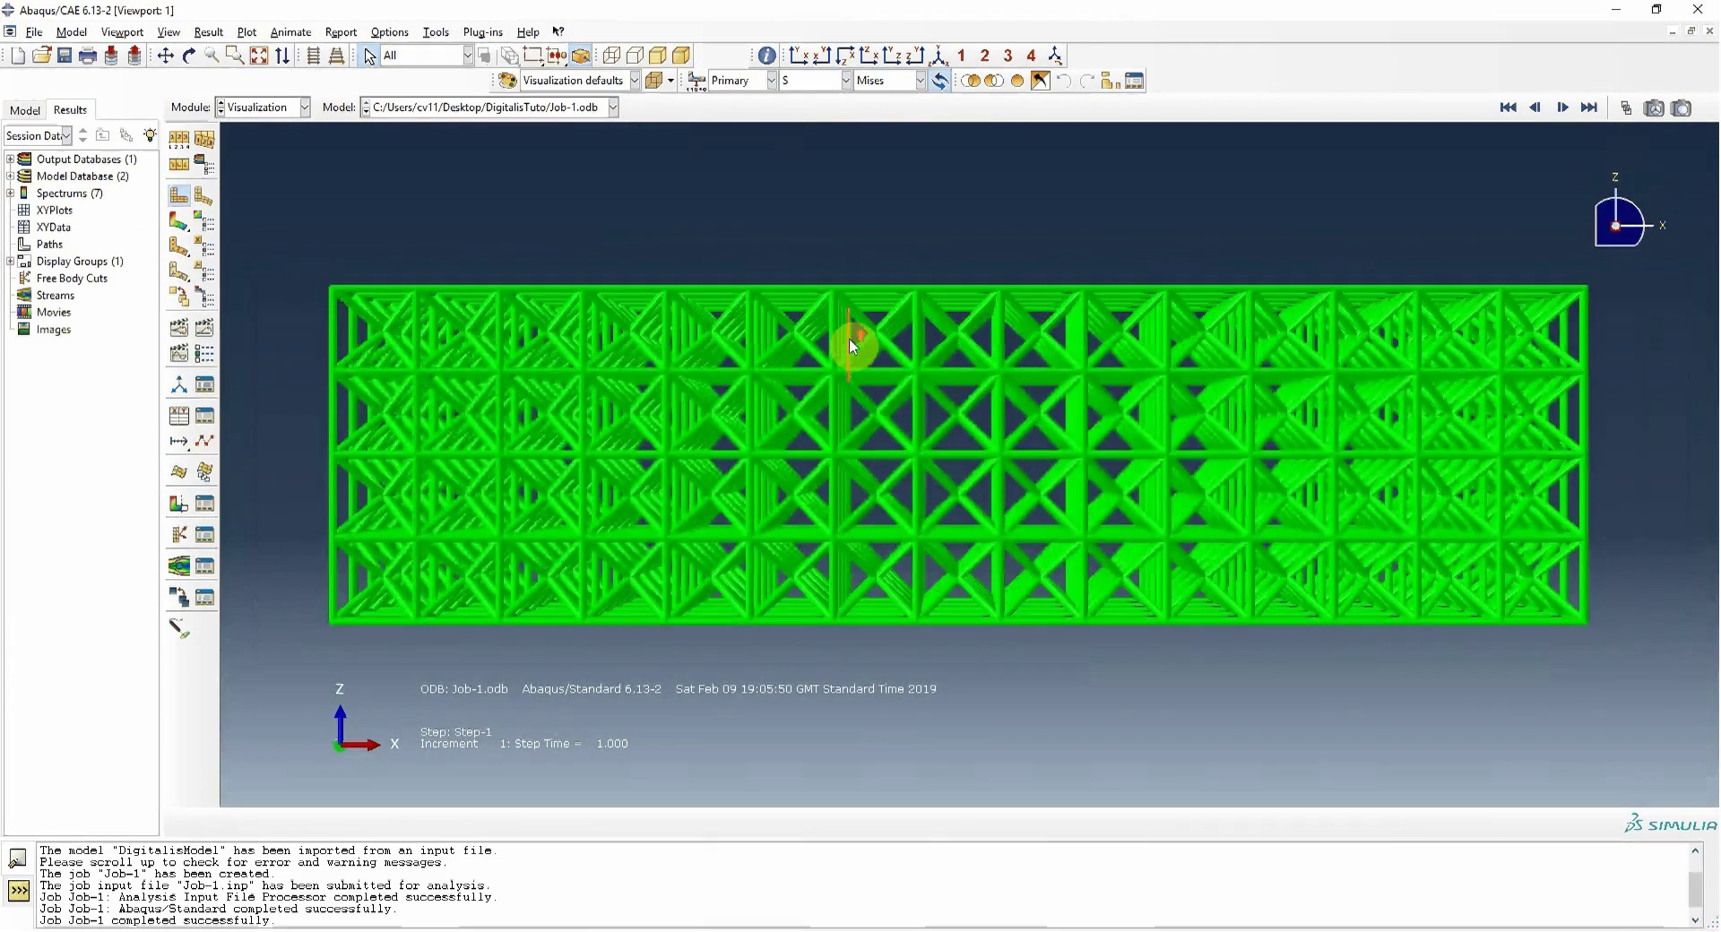
left_click(190, 57)
left_click_drag(1087, 415, 735, 461)
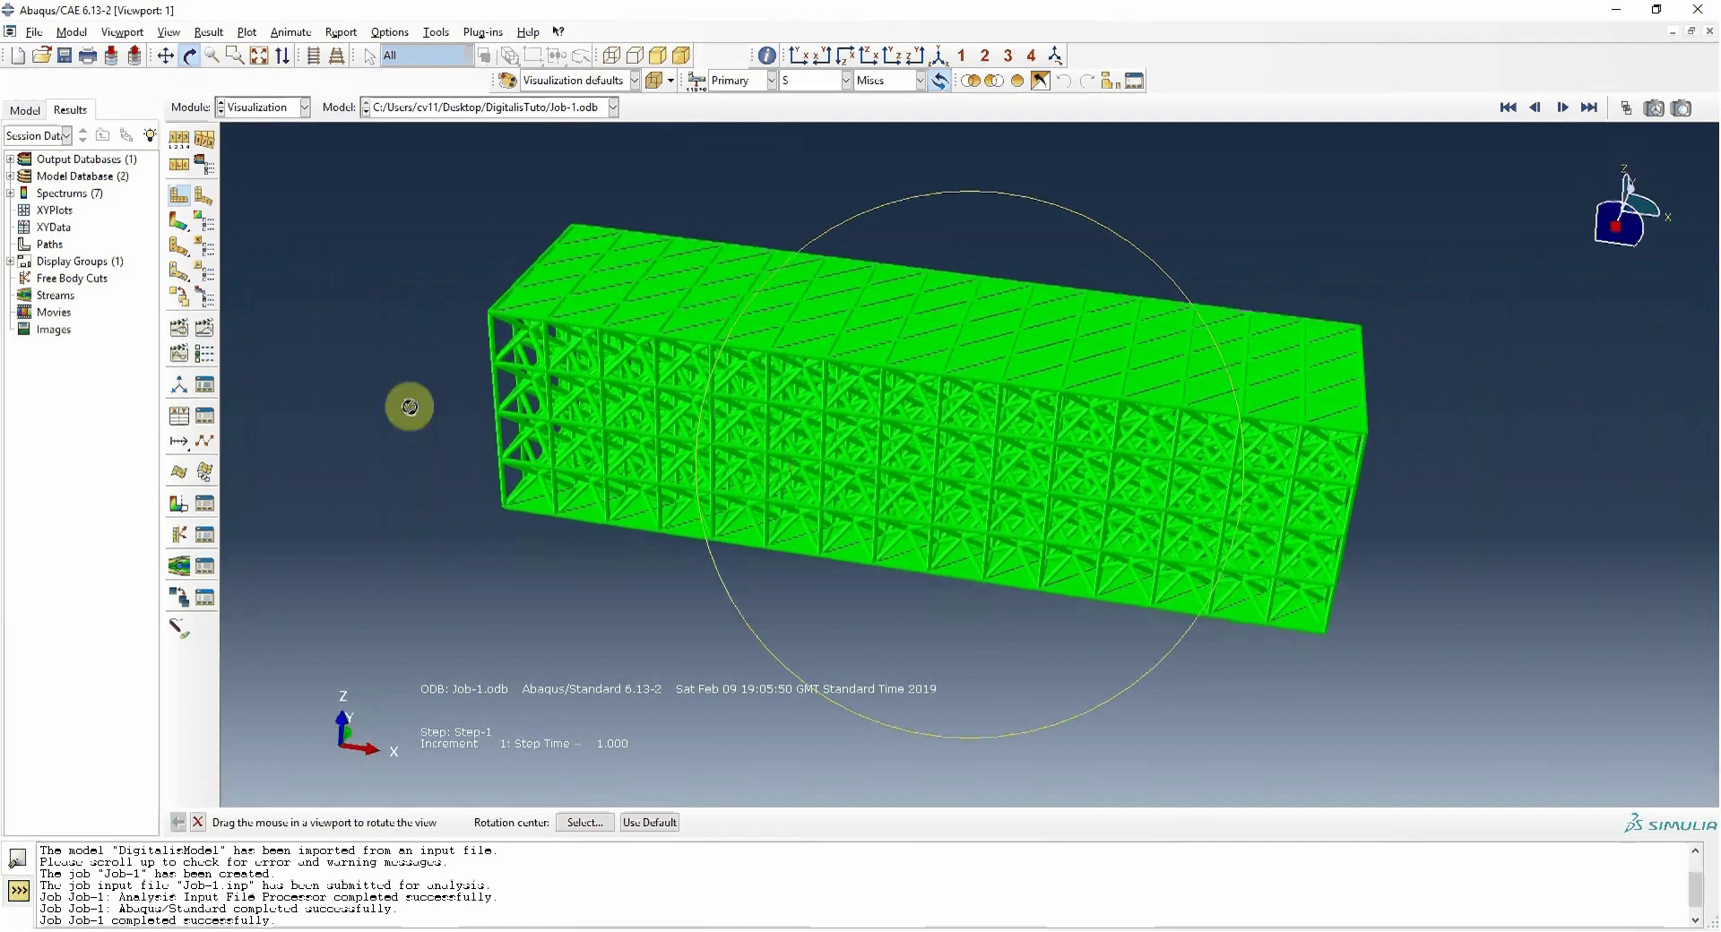
left_click(179, 221)
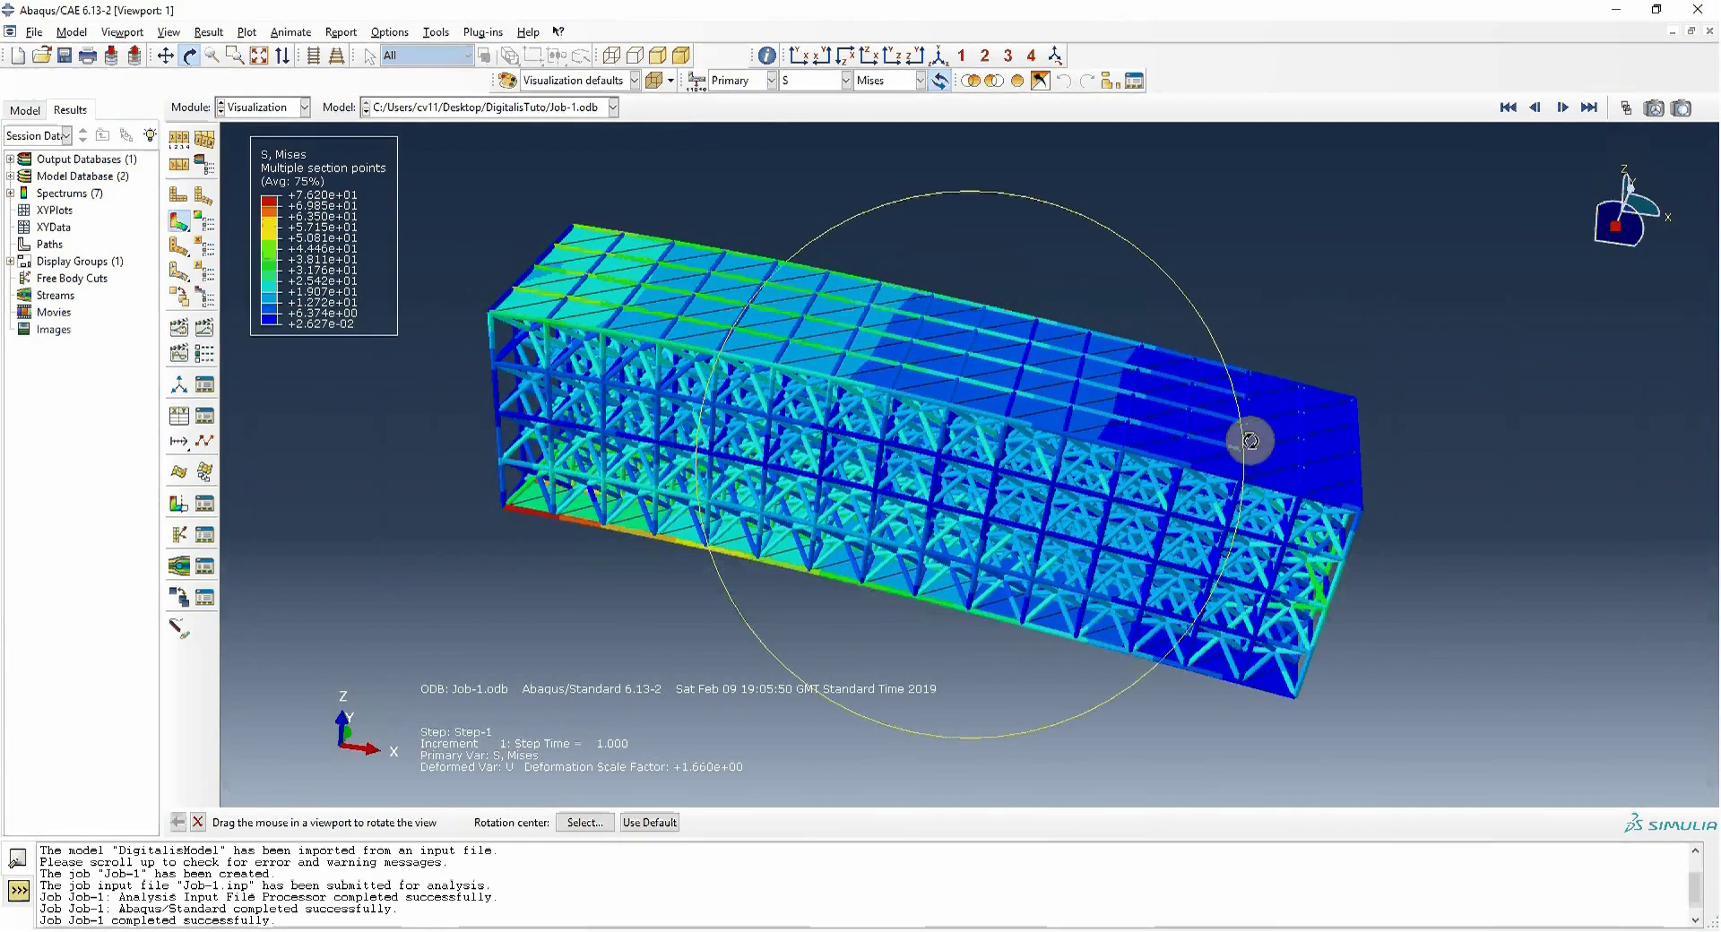
left_click_drag(1245, 438, 1184, 425)
left_click_drag(738, 369, 1004, 608)
left_click_drag(1319, 562, 932, 587)
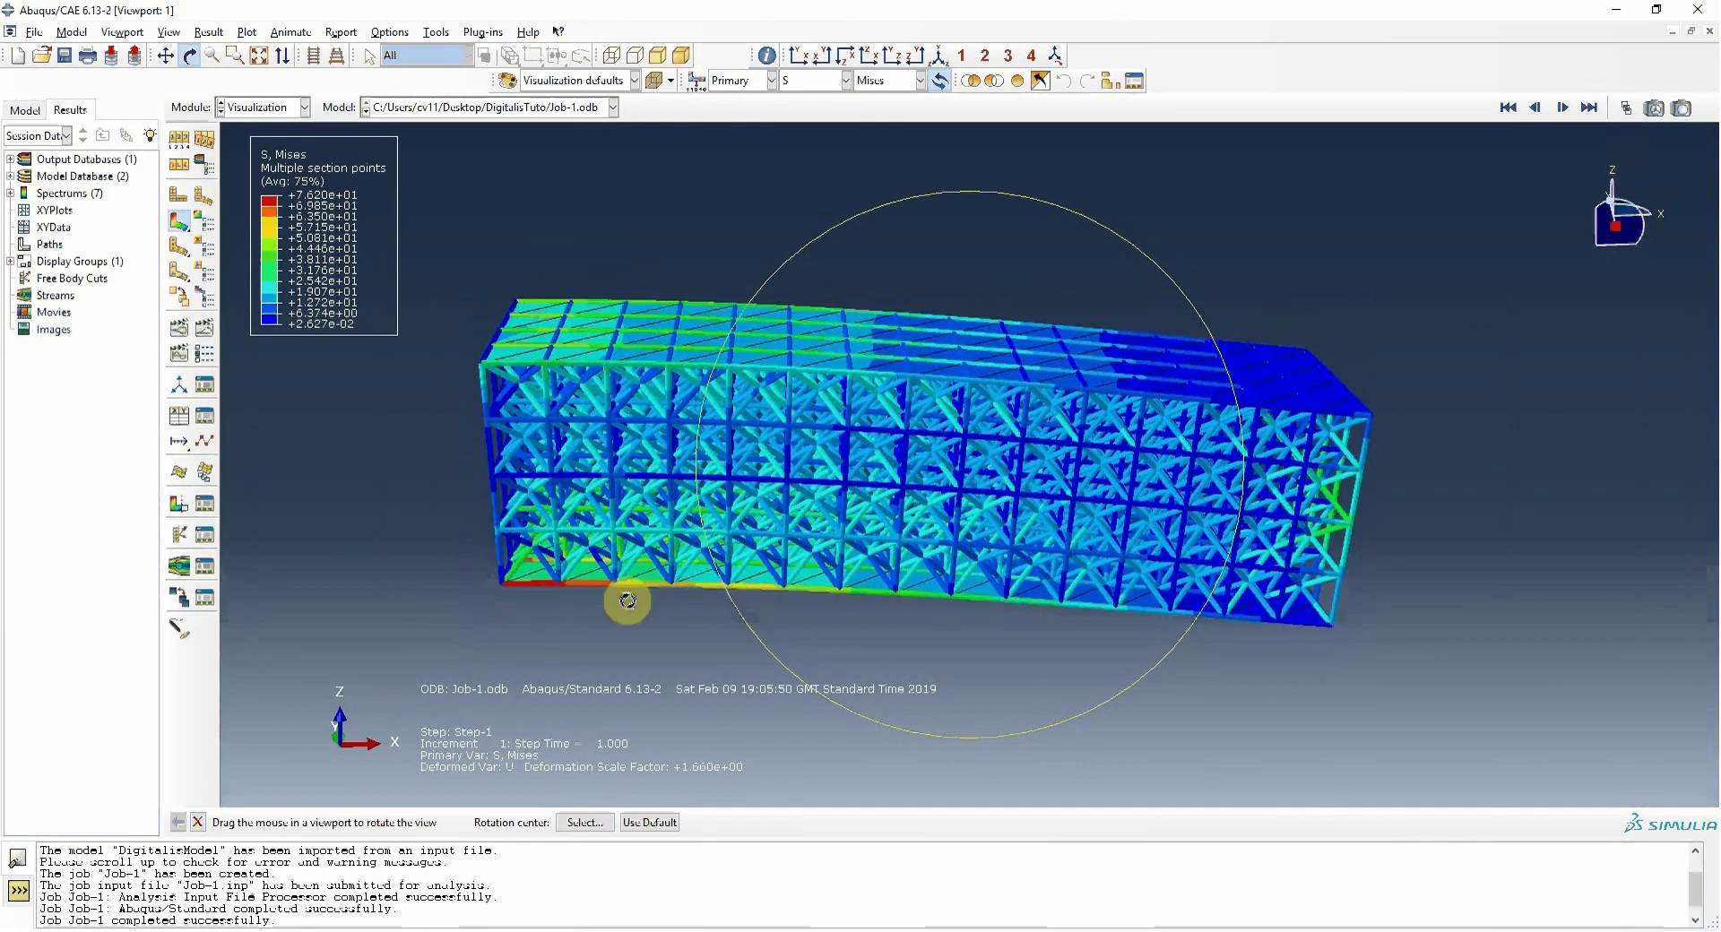
left_click_drag(742, 583, 1122, 678)
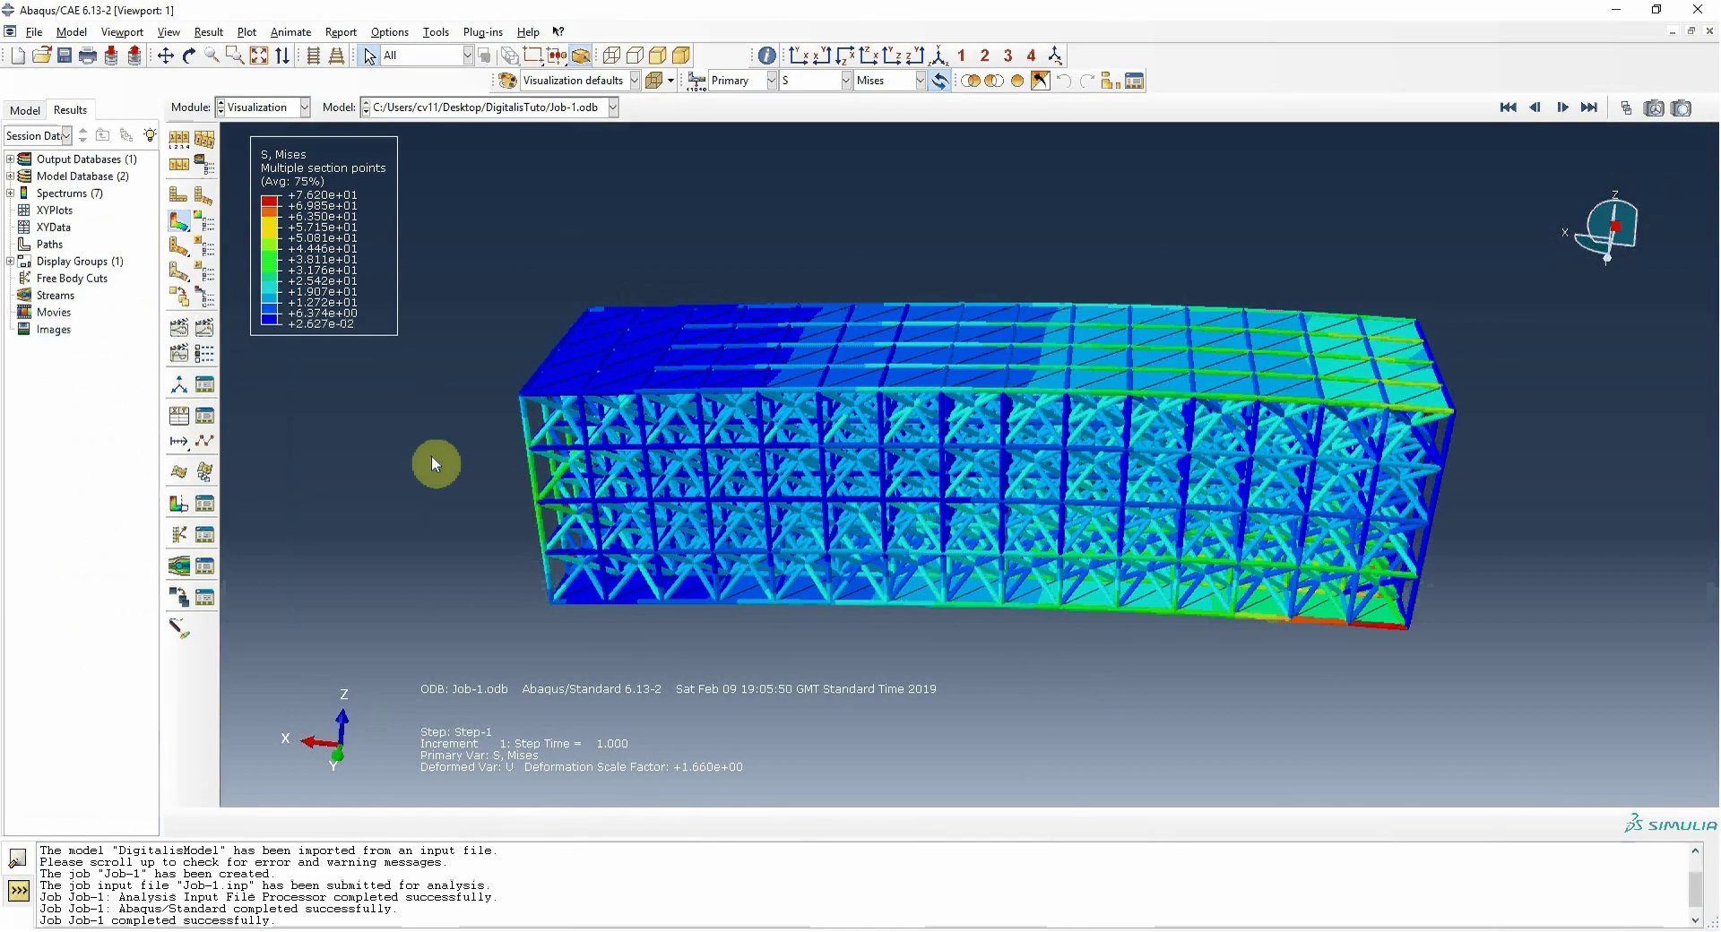
Step: Display the SCAFFOLD part of DigitalisModel without creating a new part, and inspect its struts and shell faces
left_click(28, 111)
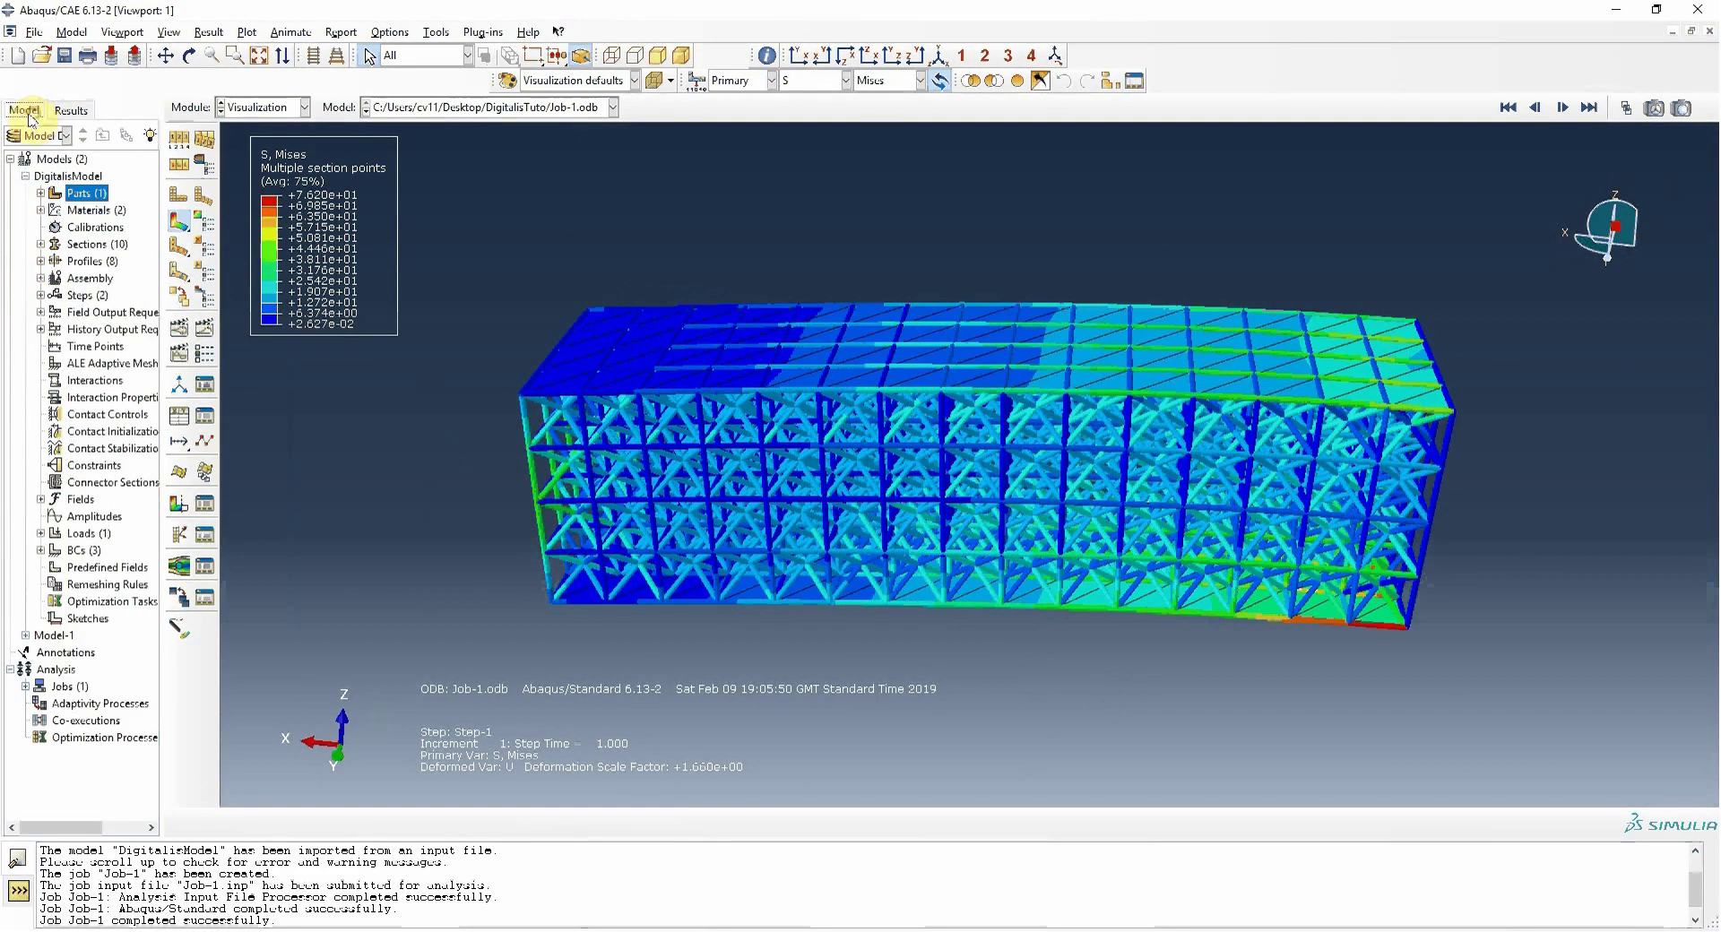
double_click(77, 195)
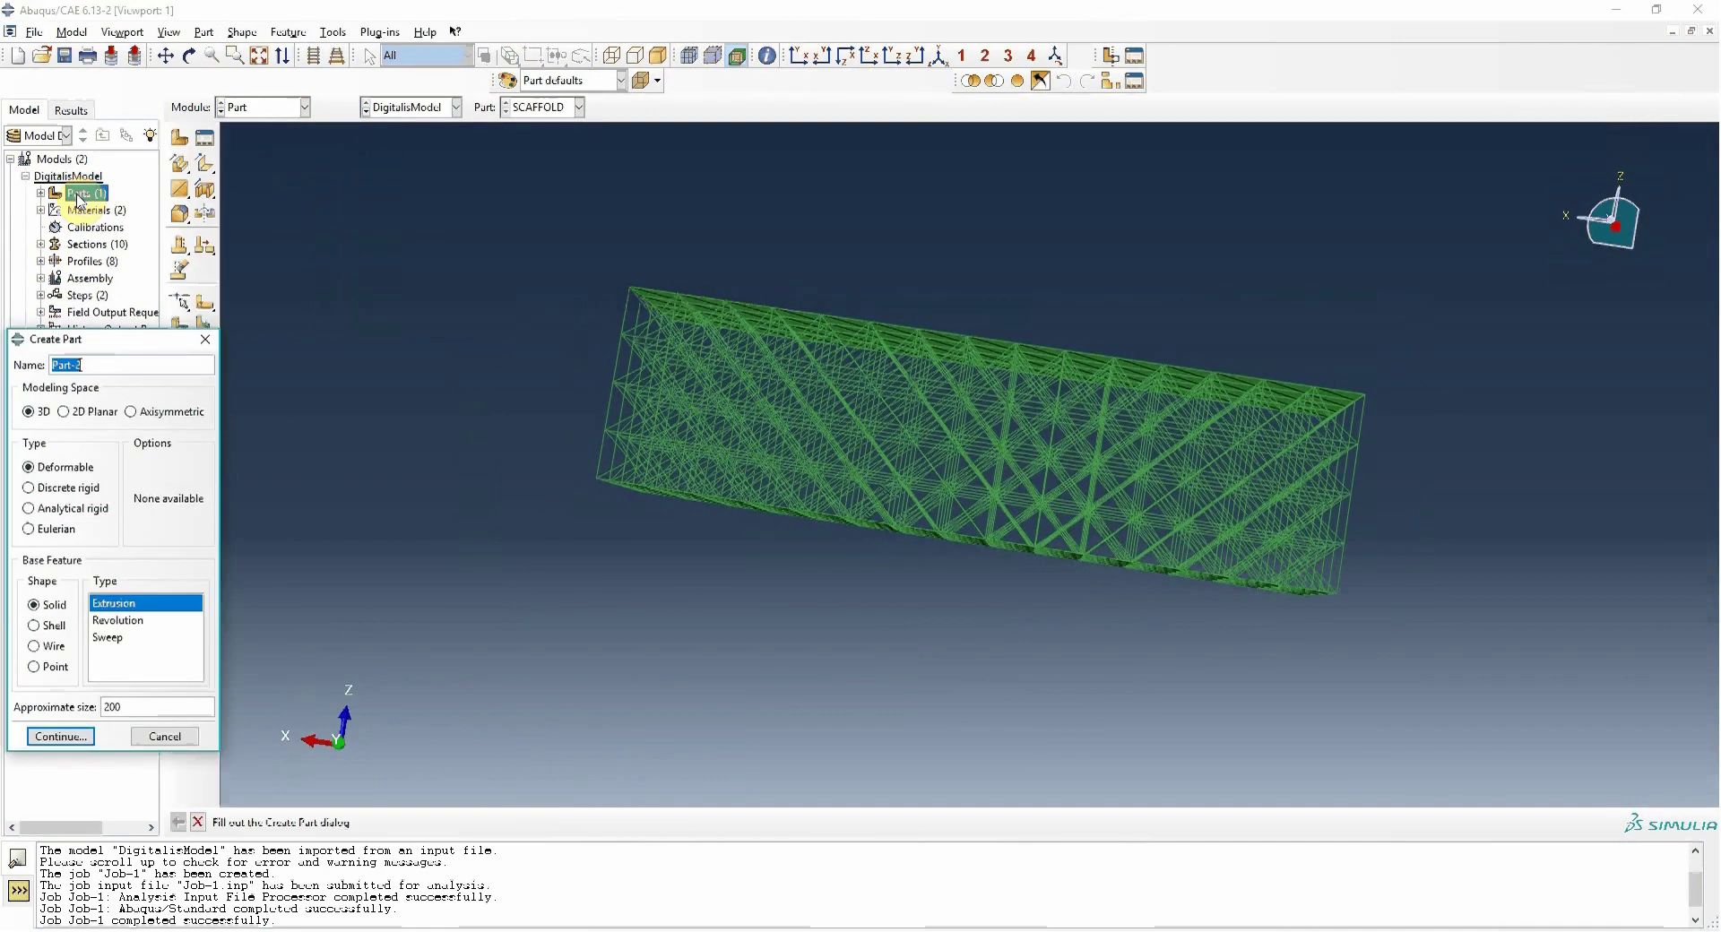
left_click(205, 339)
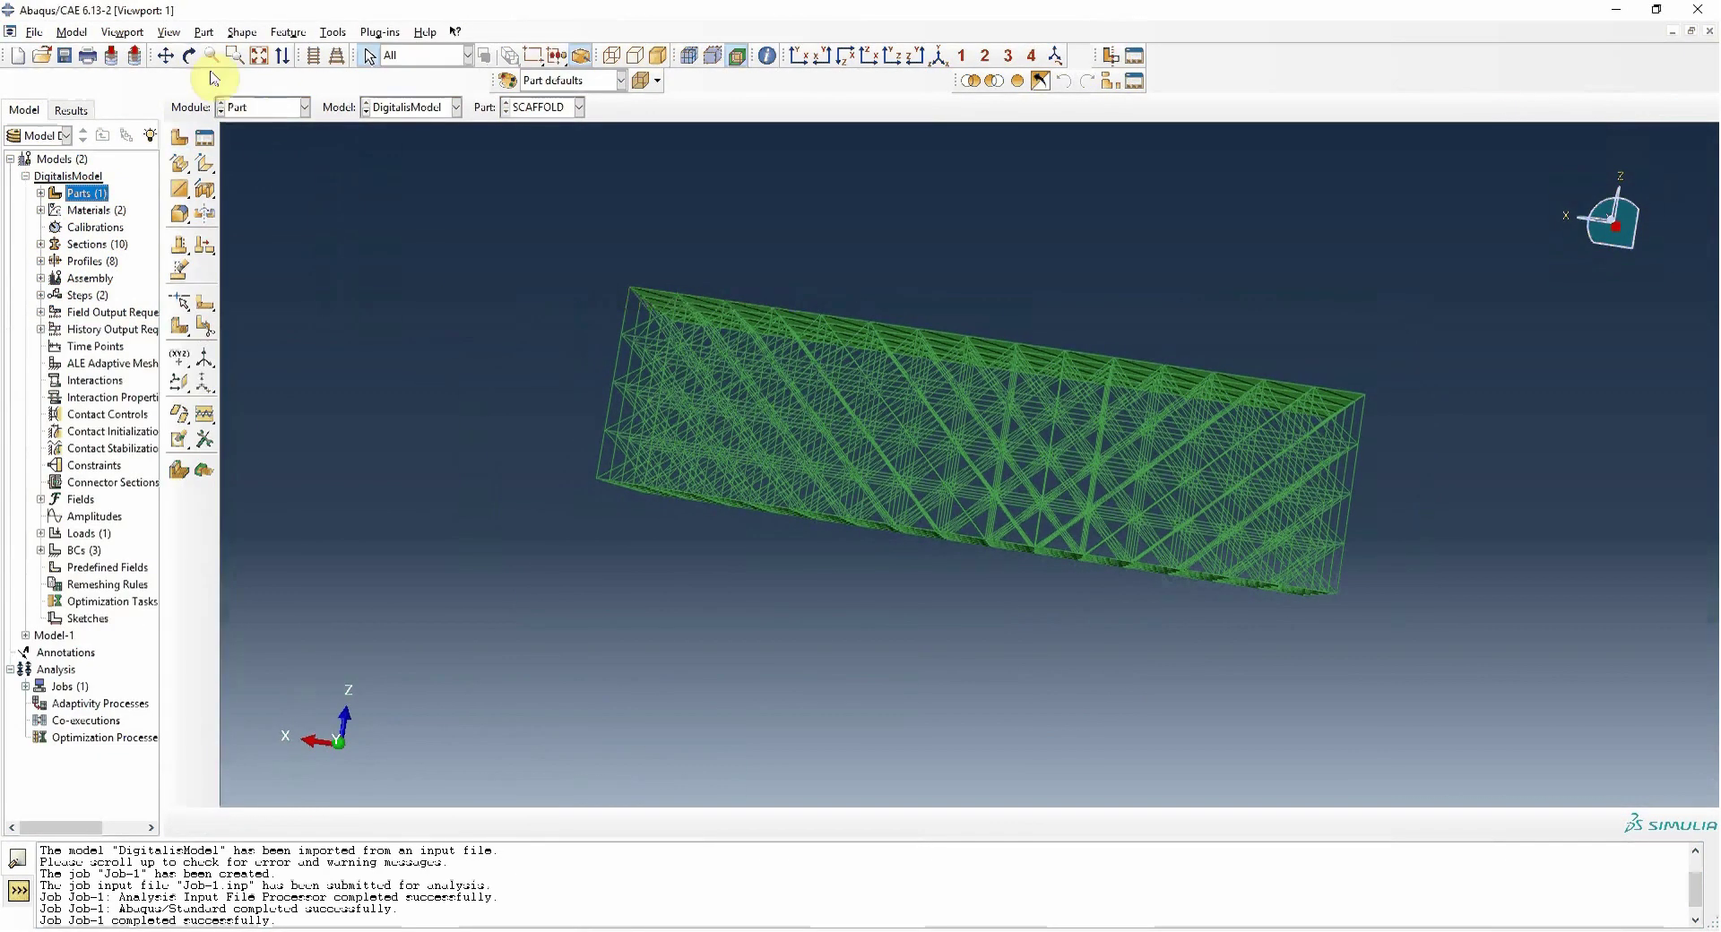
left_click_drag(1048, 546, 896, 488)
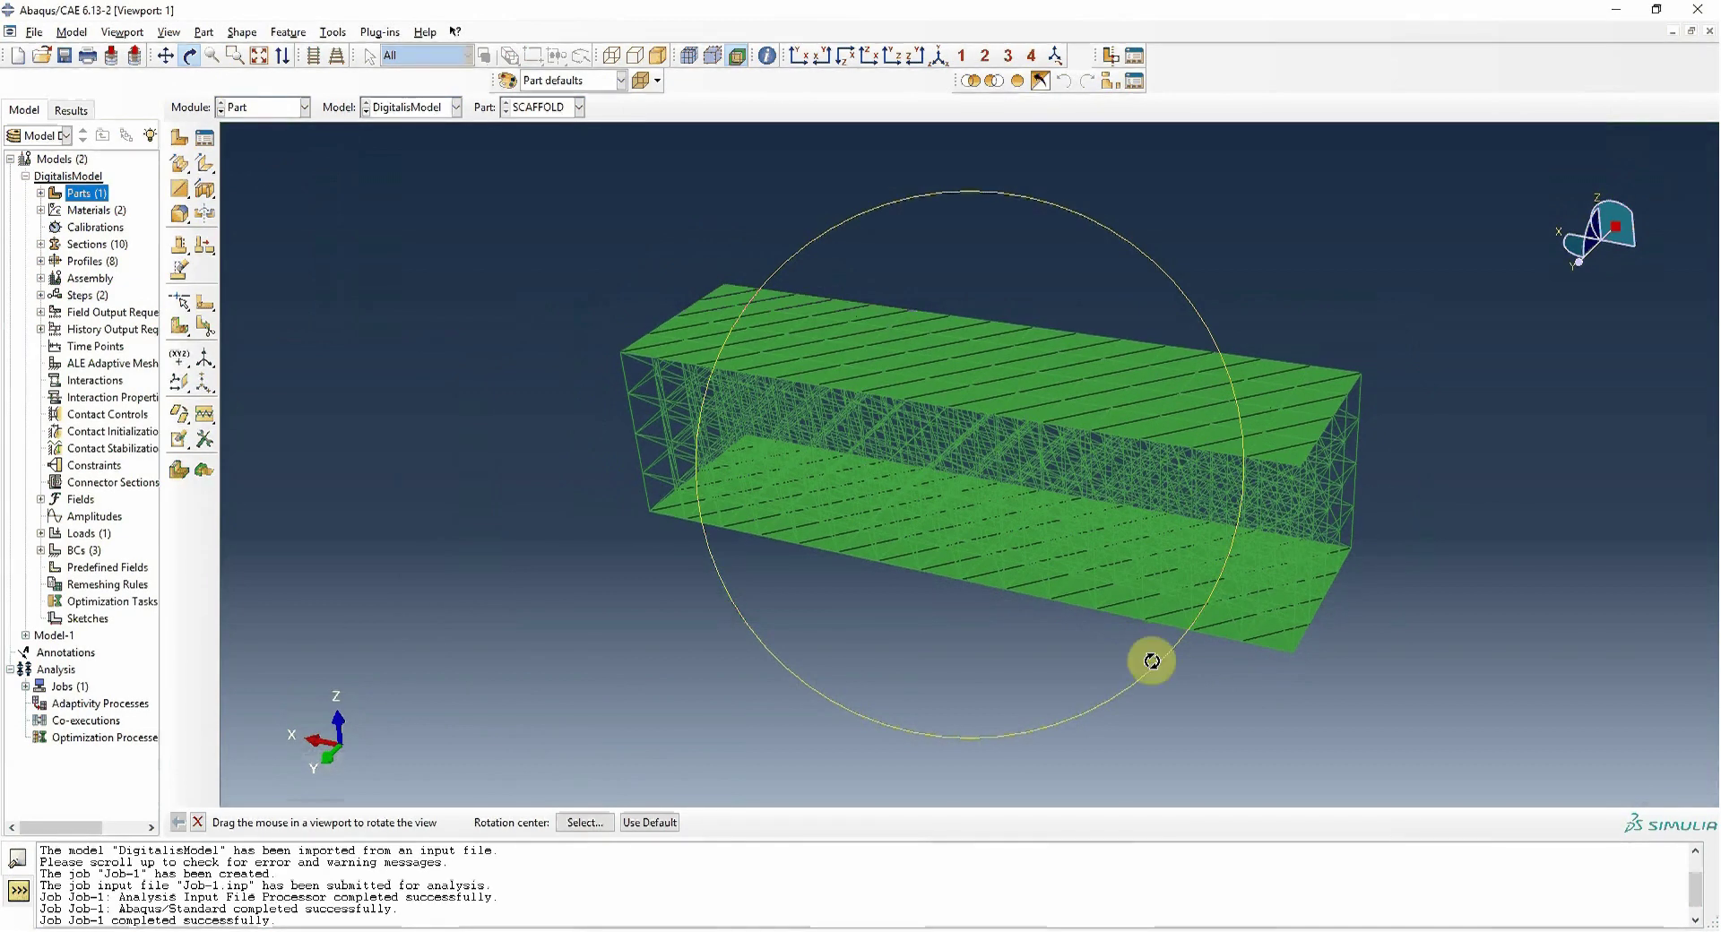
left_click(1098, 399)
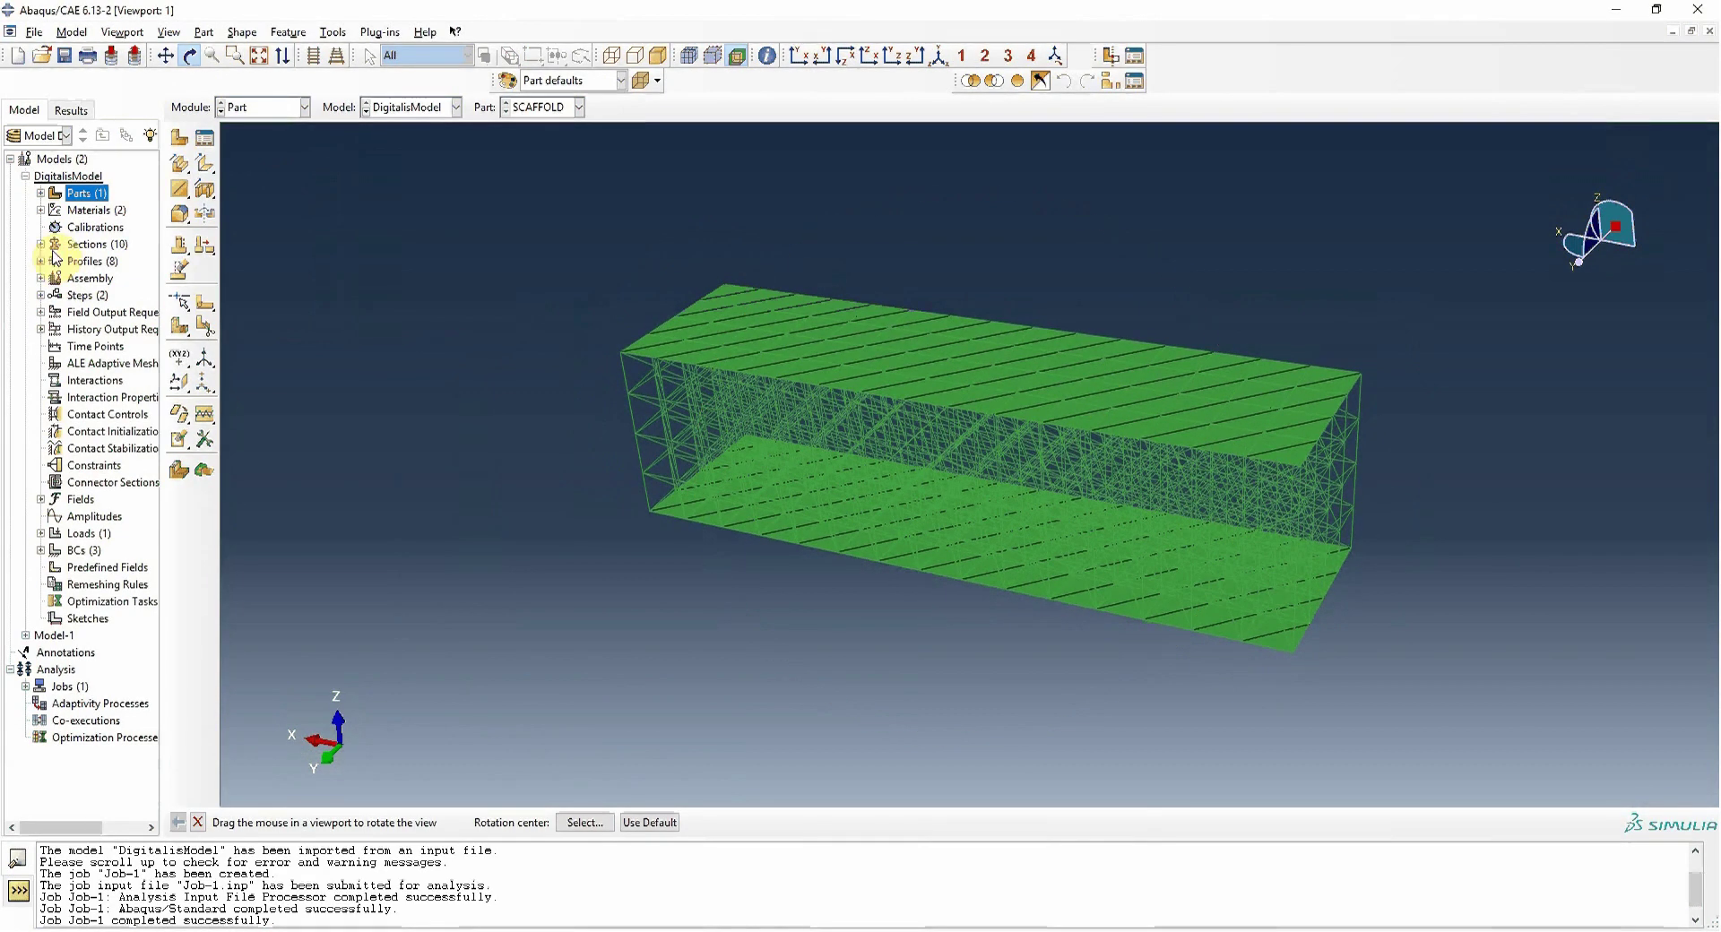
Step: Inspect the beam section Section-1-STRUT_SET2 and its circular profile definition without changing them
left_click(41, 244)
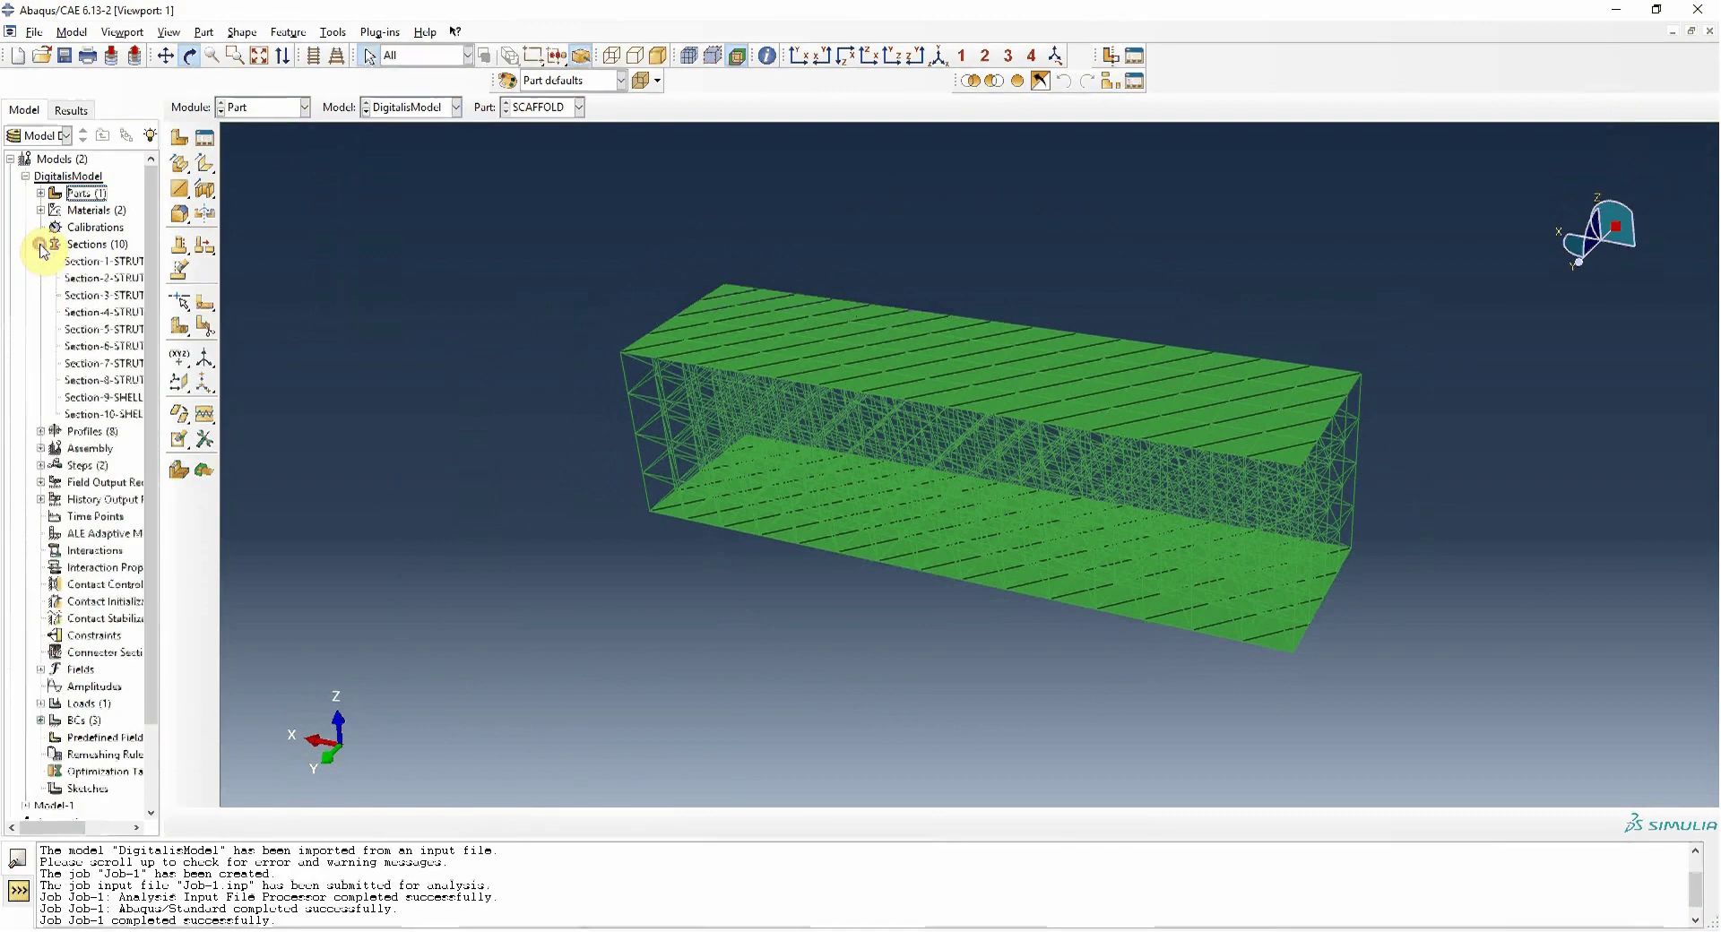
double_click(87, 269)
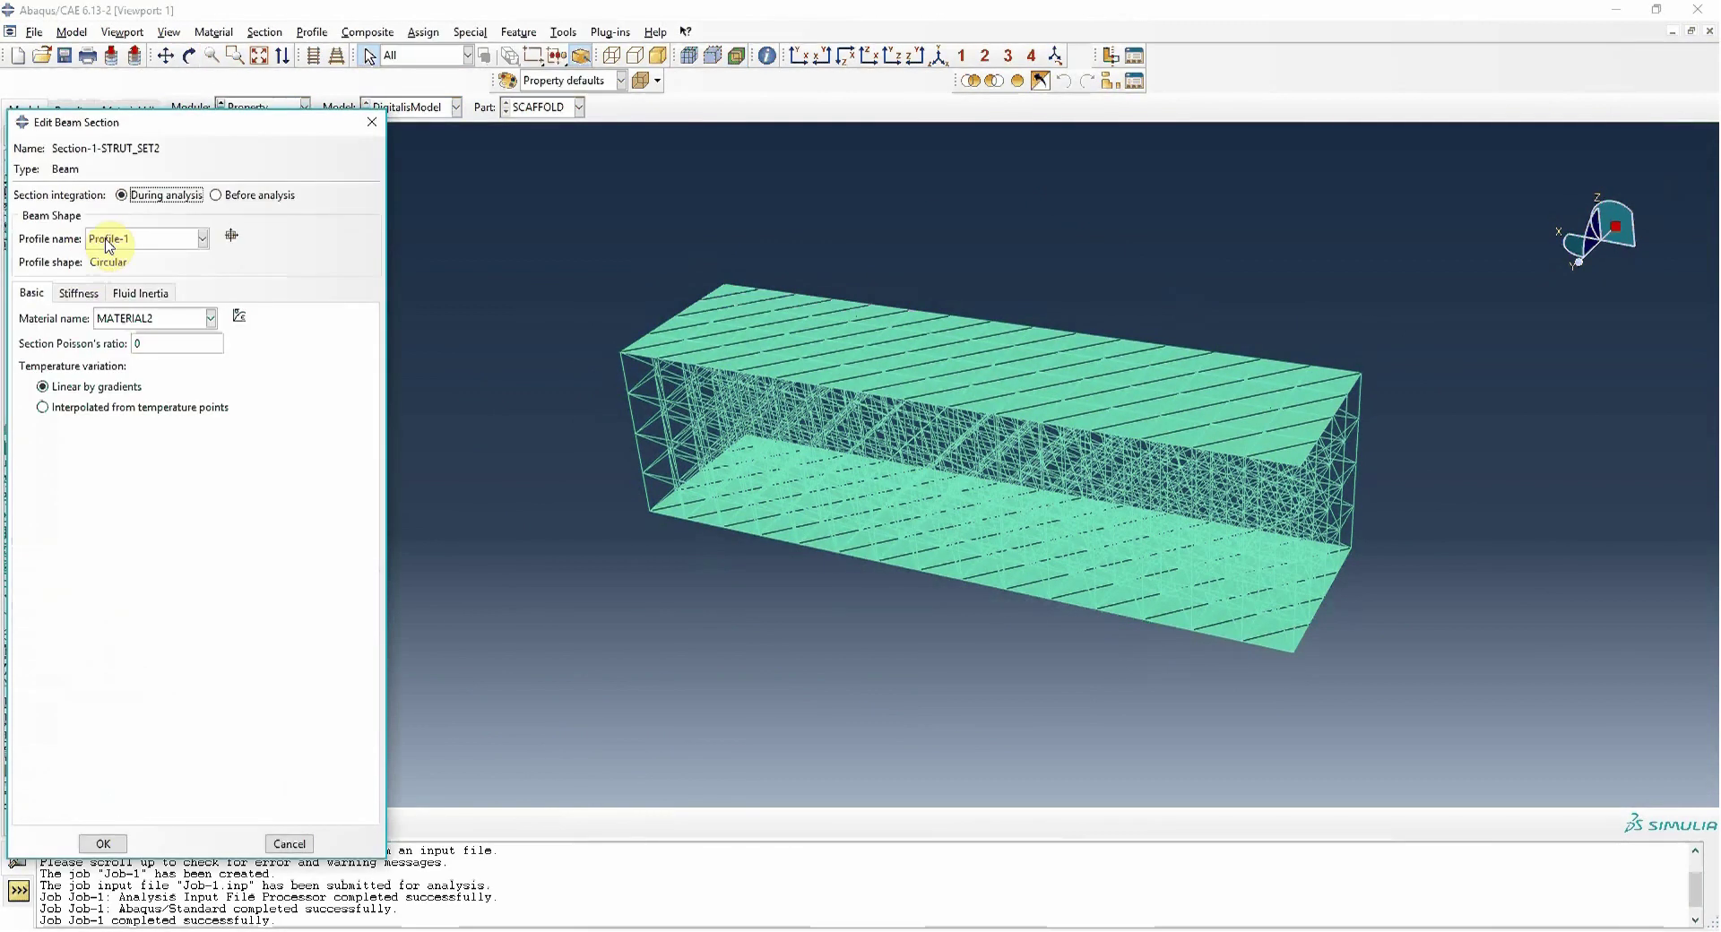
left_click(231, 236)
left_click(159, 137)
left_click(370, 125)
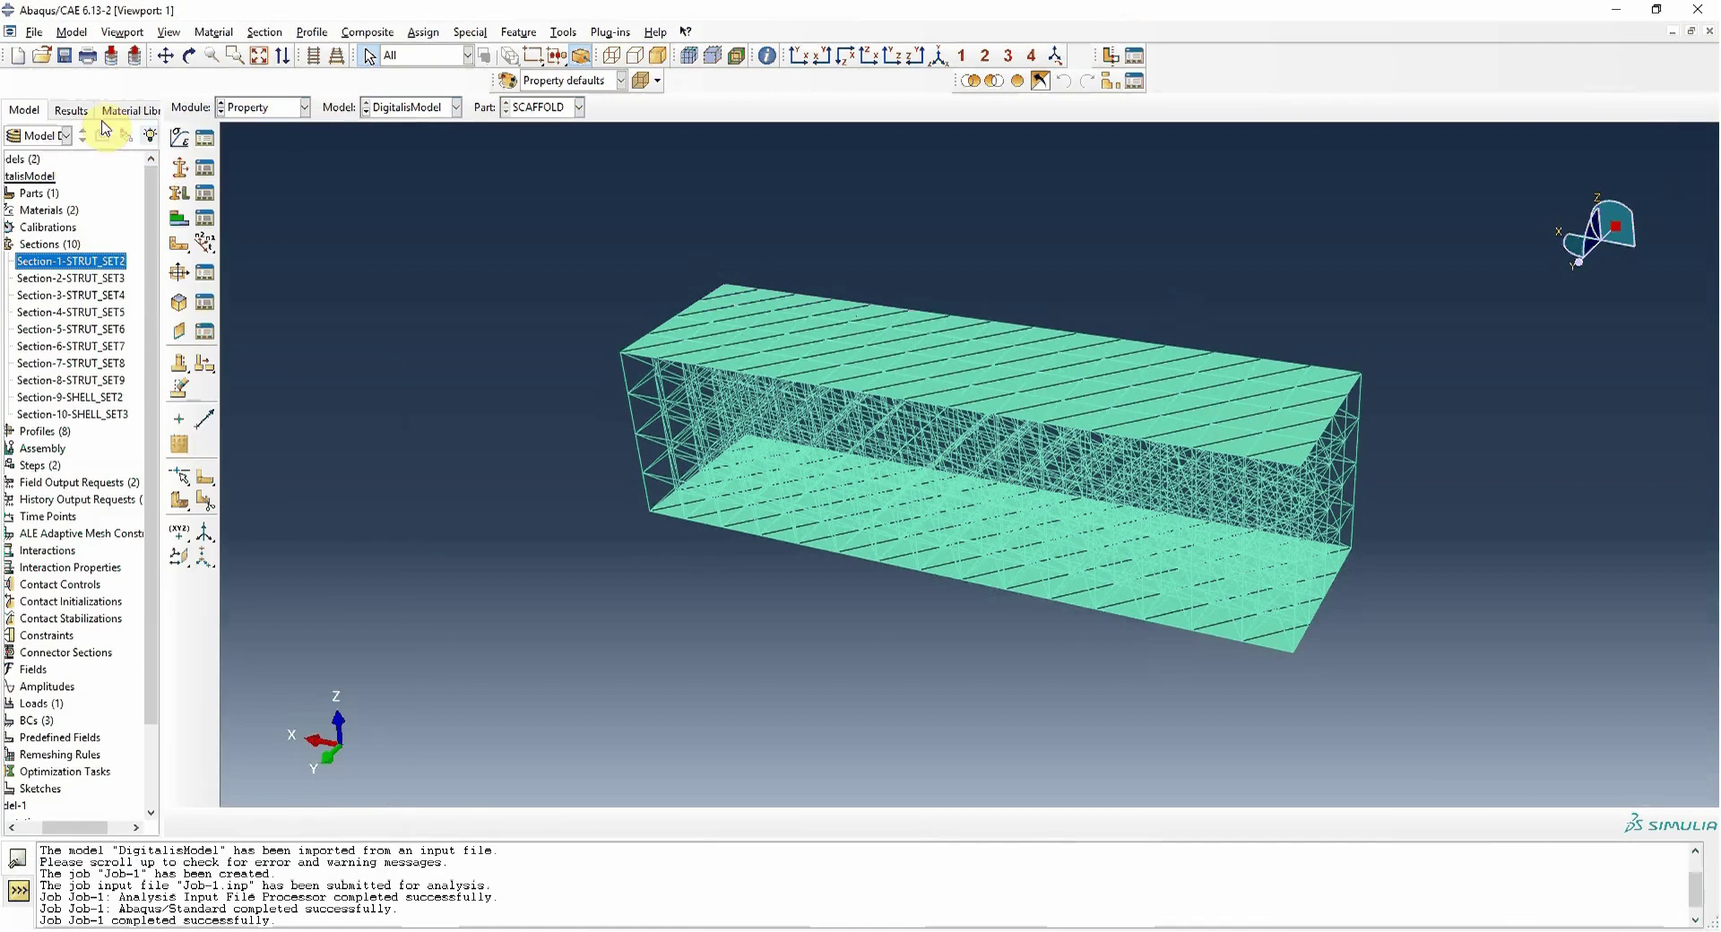
Step: Examine the elastic properties of MATERIAL1 in DigitalisModel and switch back to the Grasshopper definition
left_click_drag(219, 335, 309, 338)
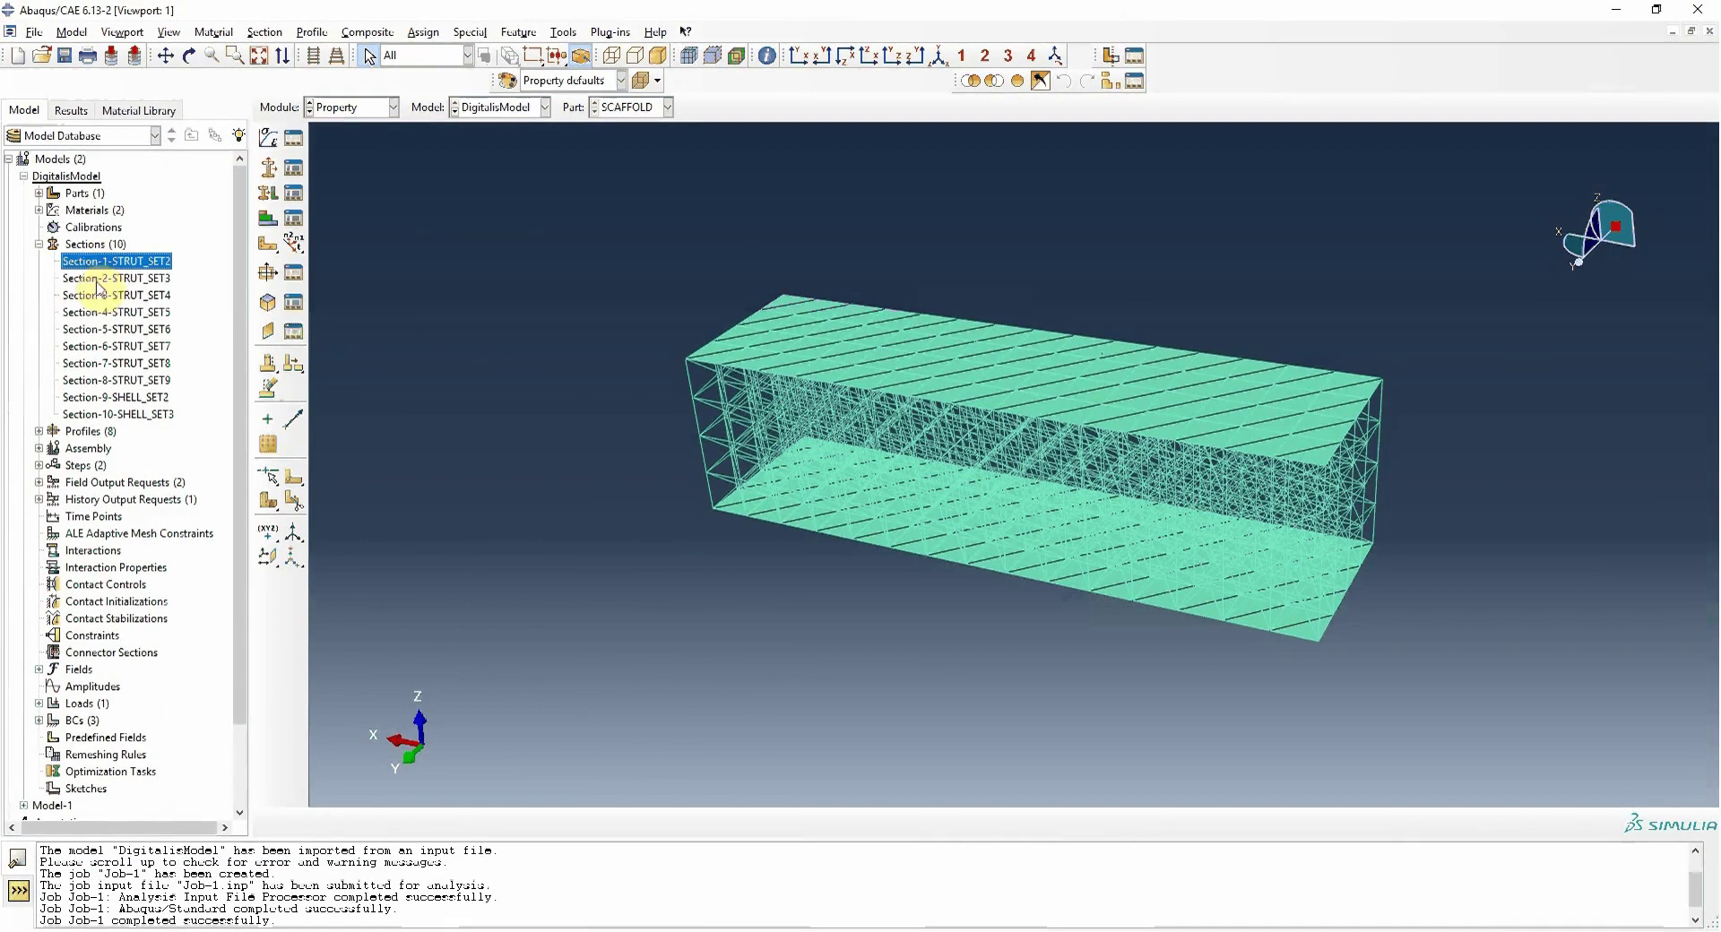
left_click(38, 210)
double_click(81, 229)
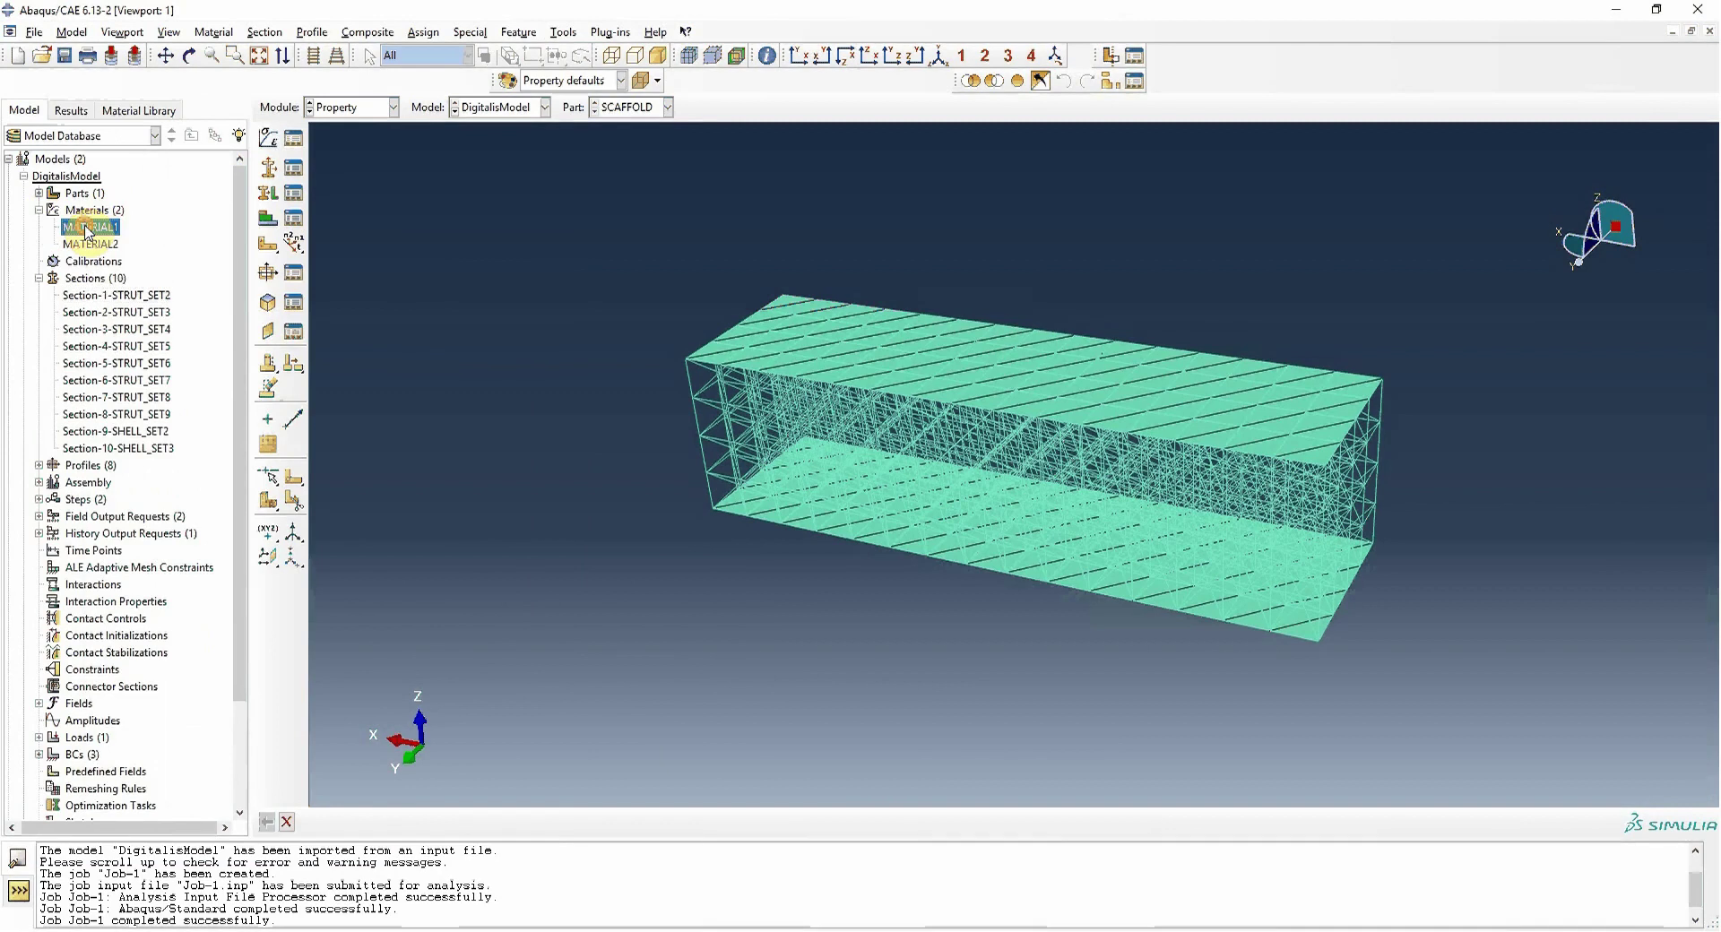
double_click(178, 685)
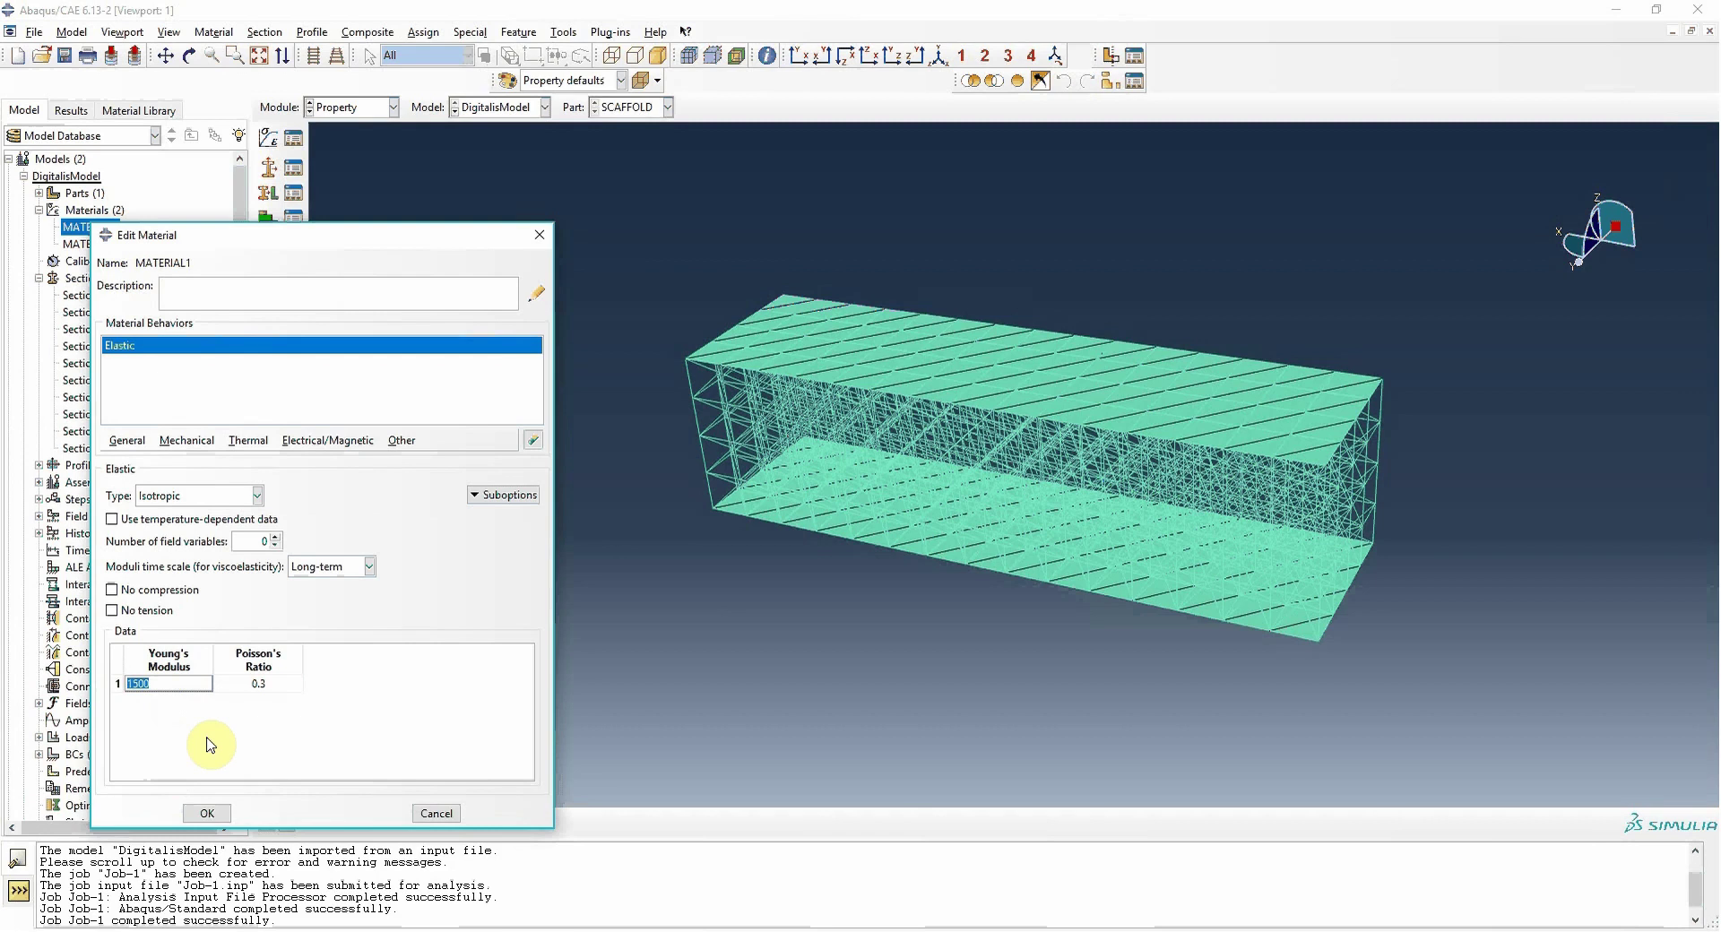
key("alt+Tab")
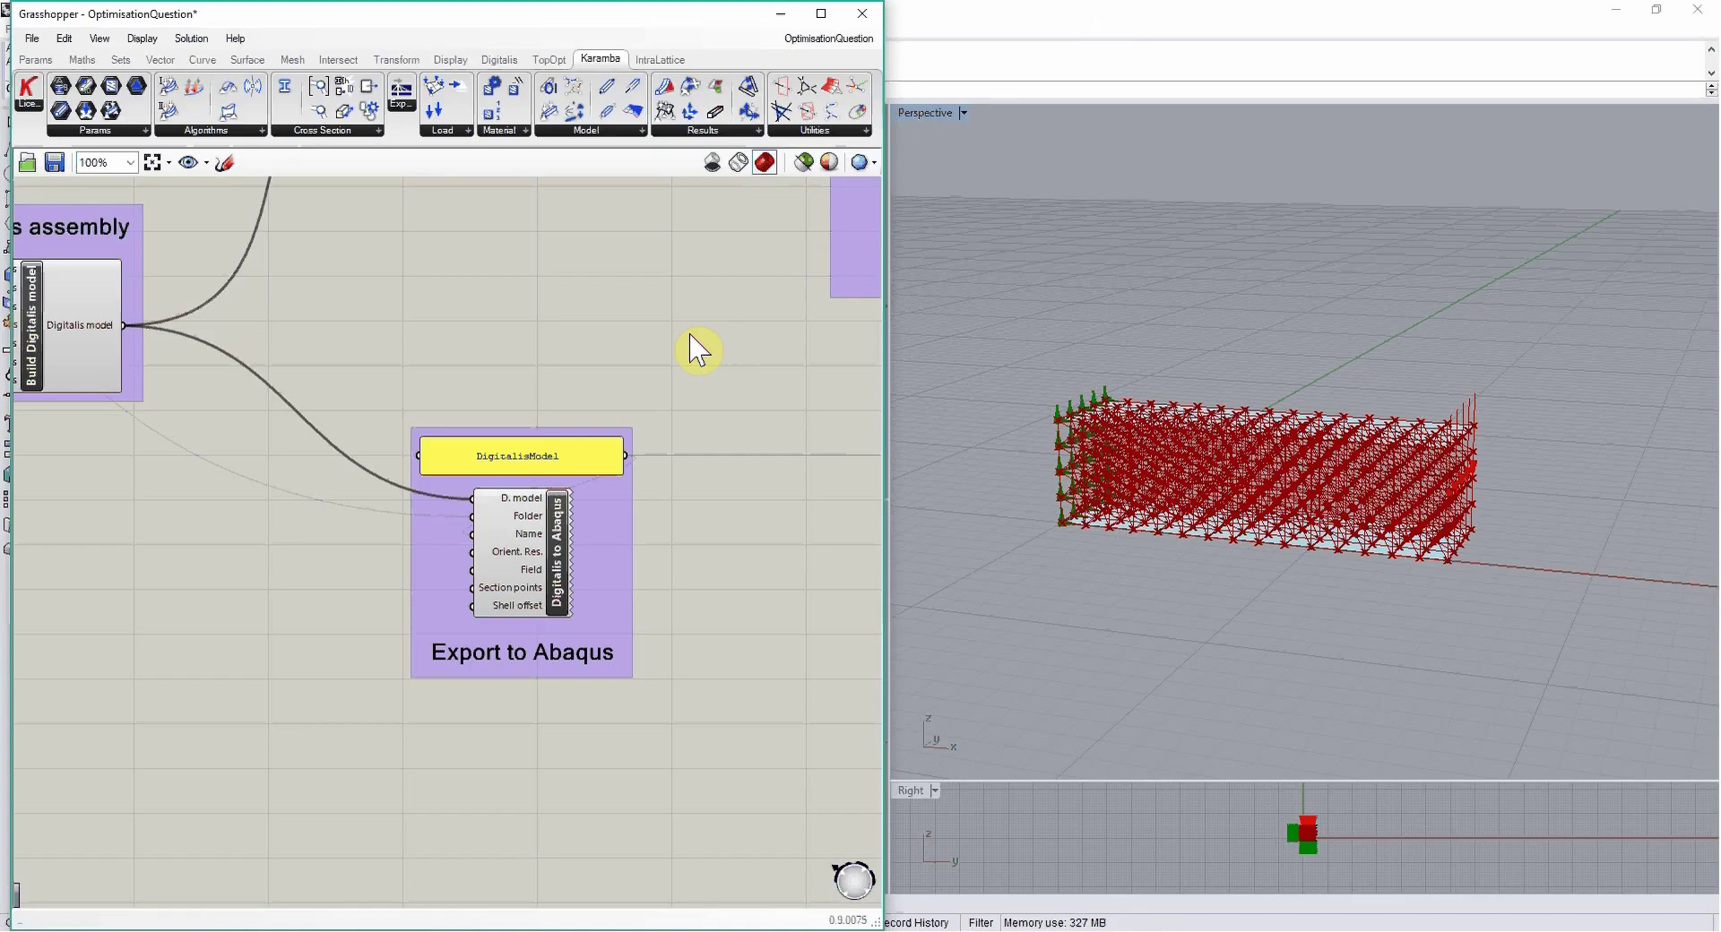